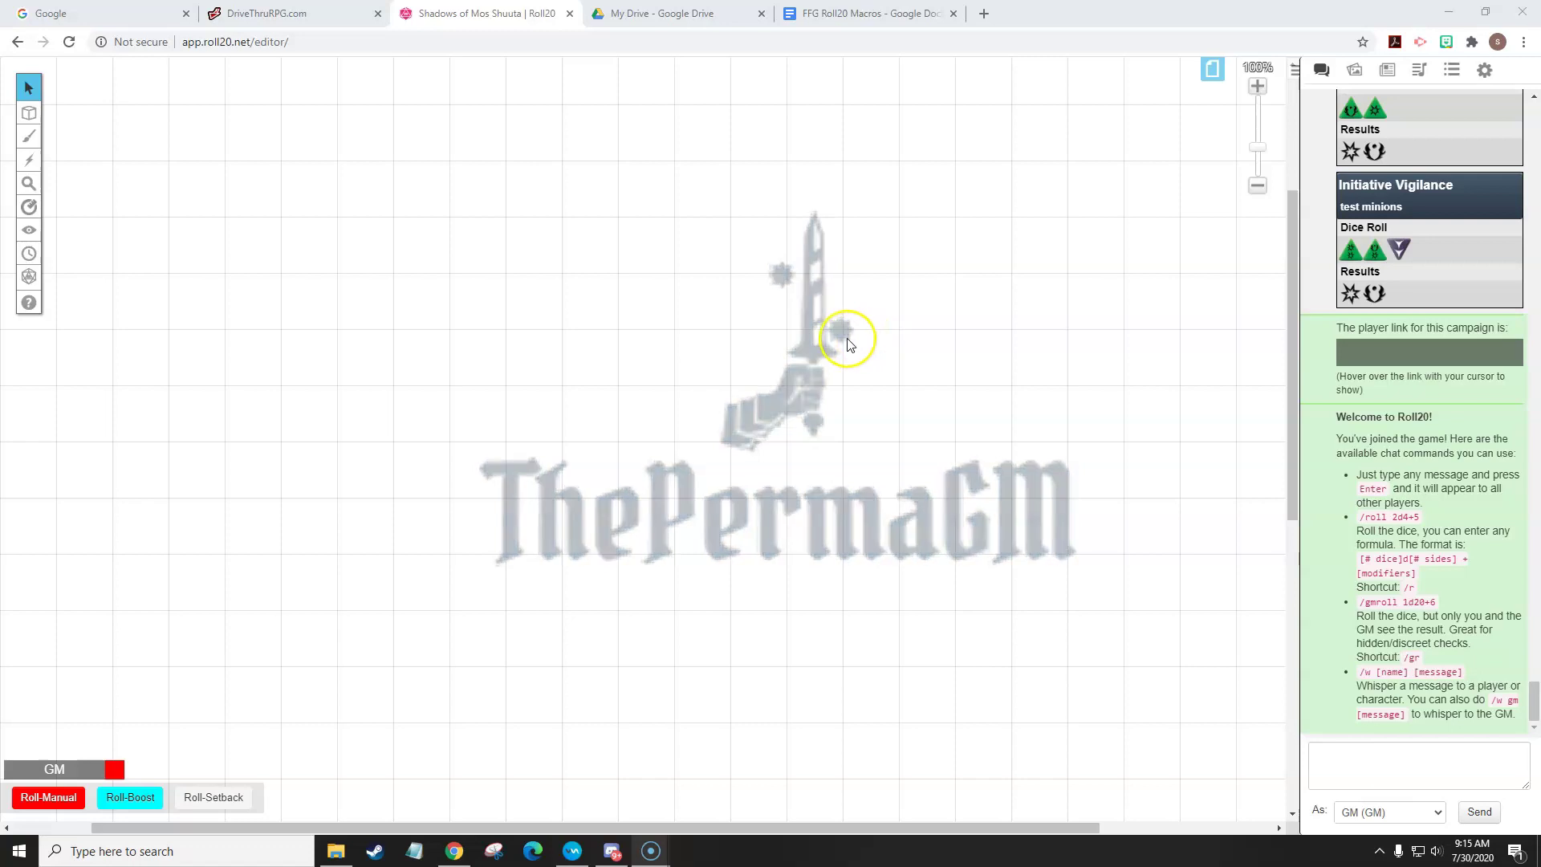
- Create a new character in the journal and name it Stormtroopers Test
left_click(825, 371)
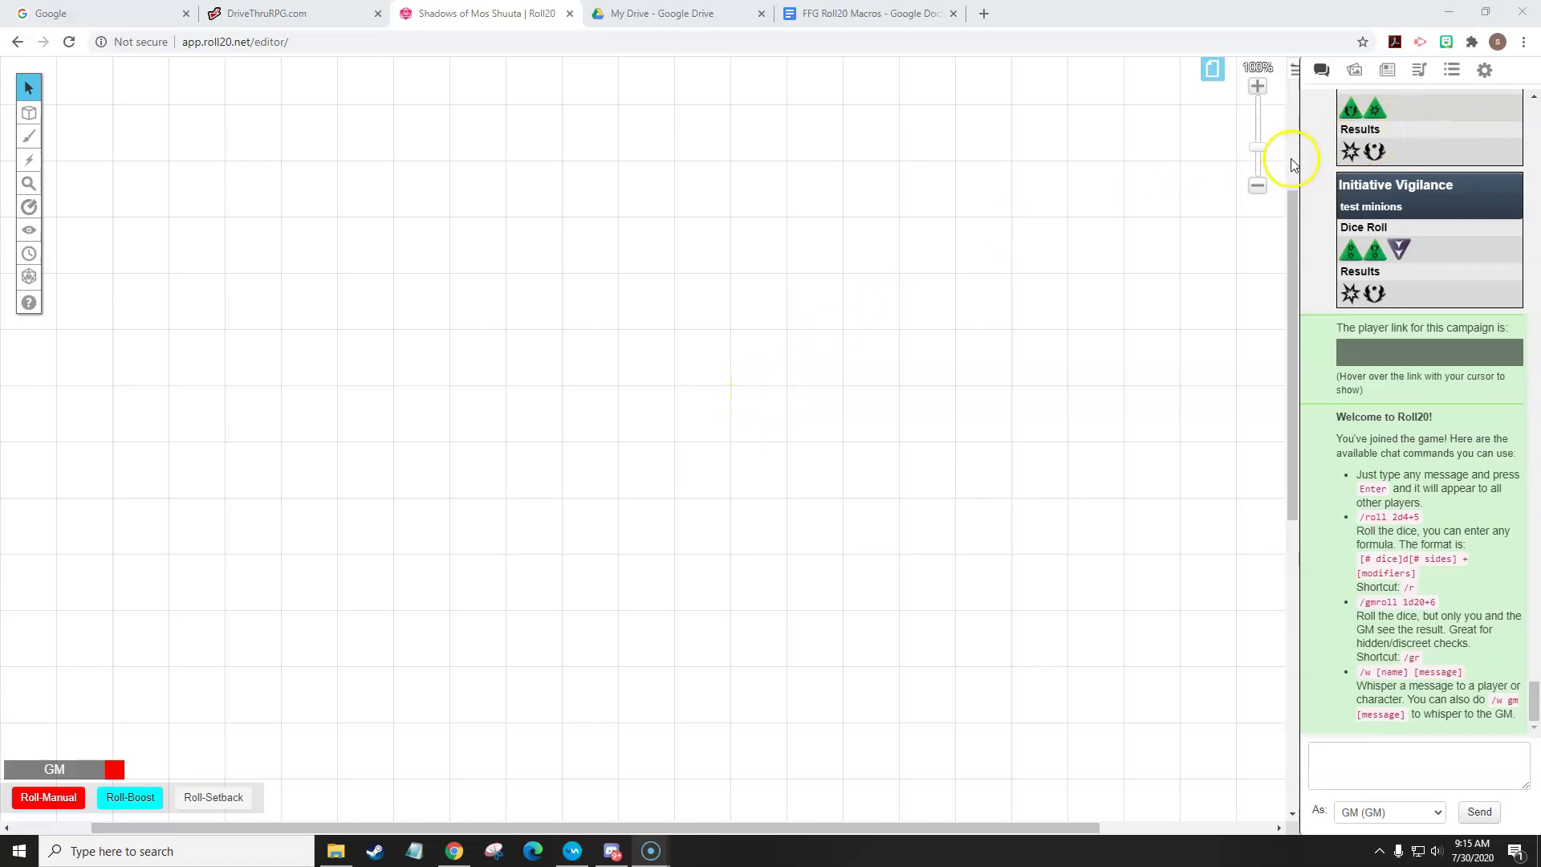
left_click(1387, 70)
left_click(1491, 139)
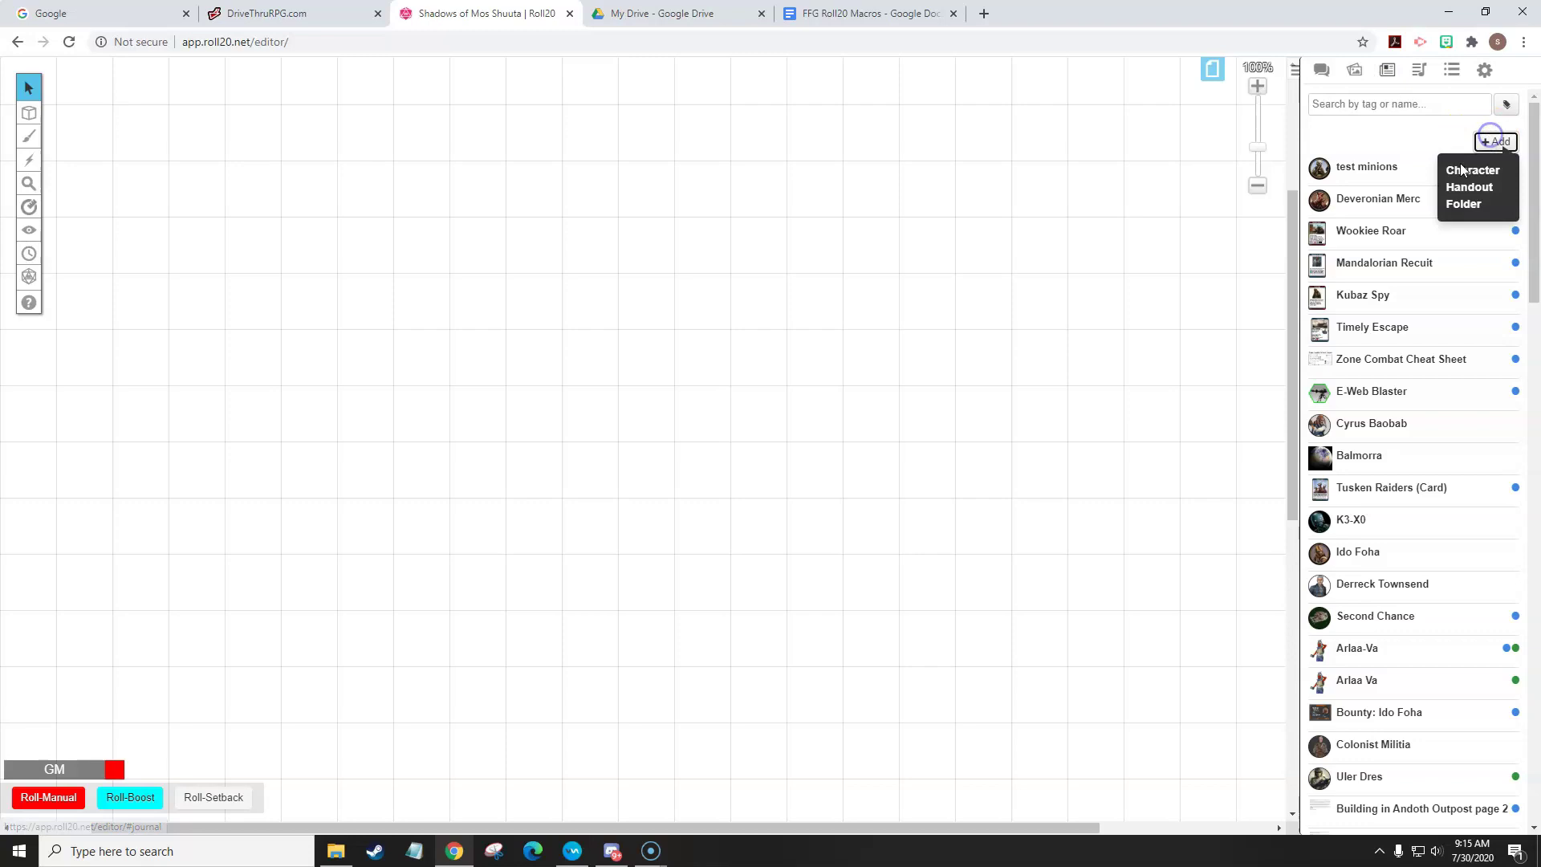
left_click(1466, 170)
left_click_drag(889, 193, 671, 193)
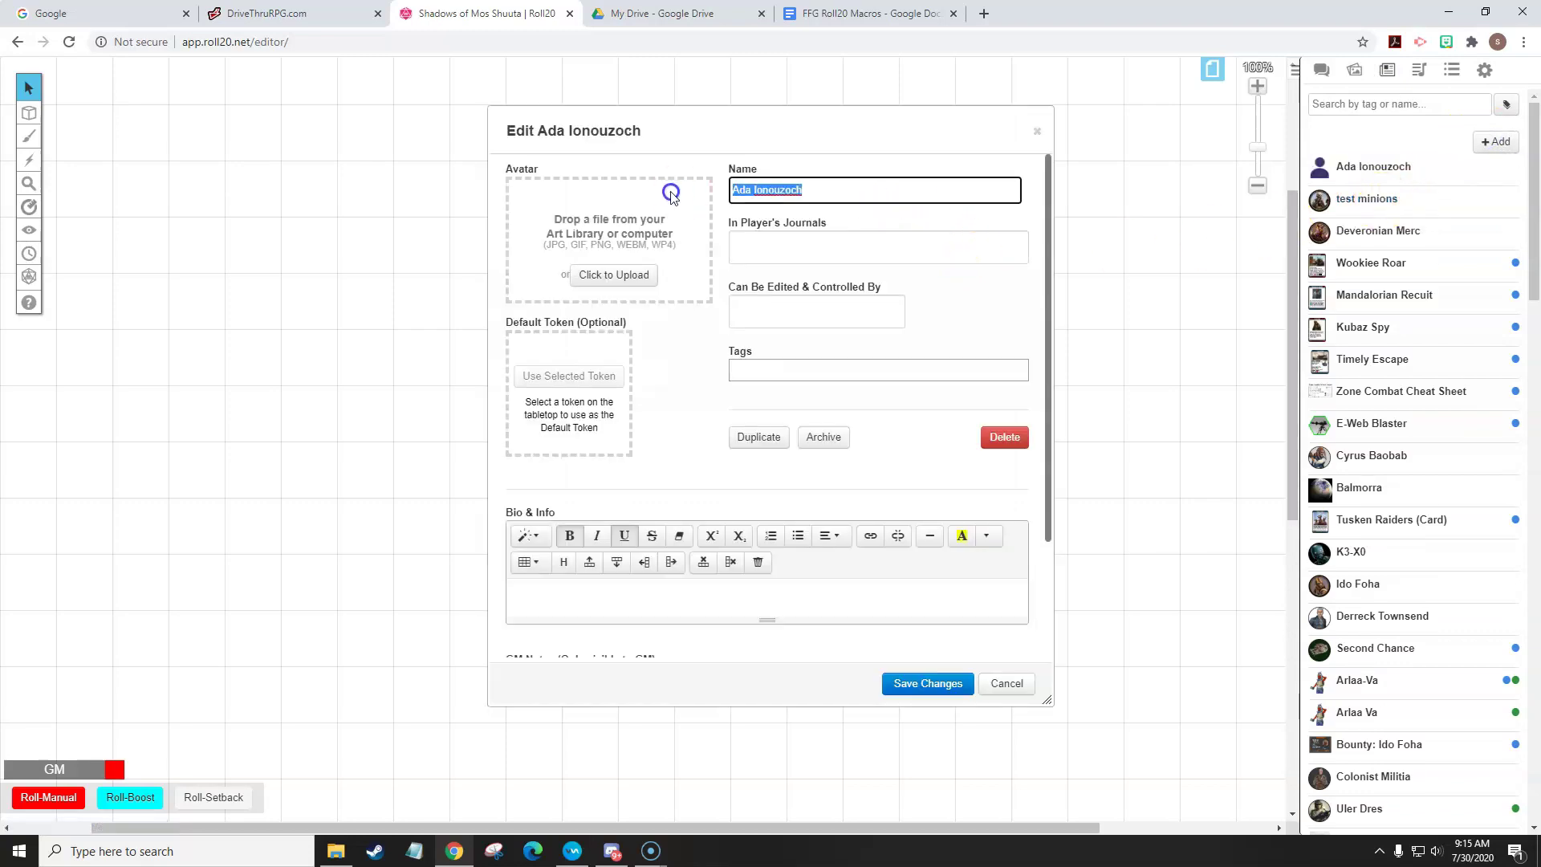
type("Stormtroopers Test")
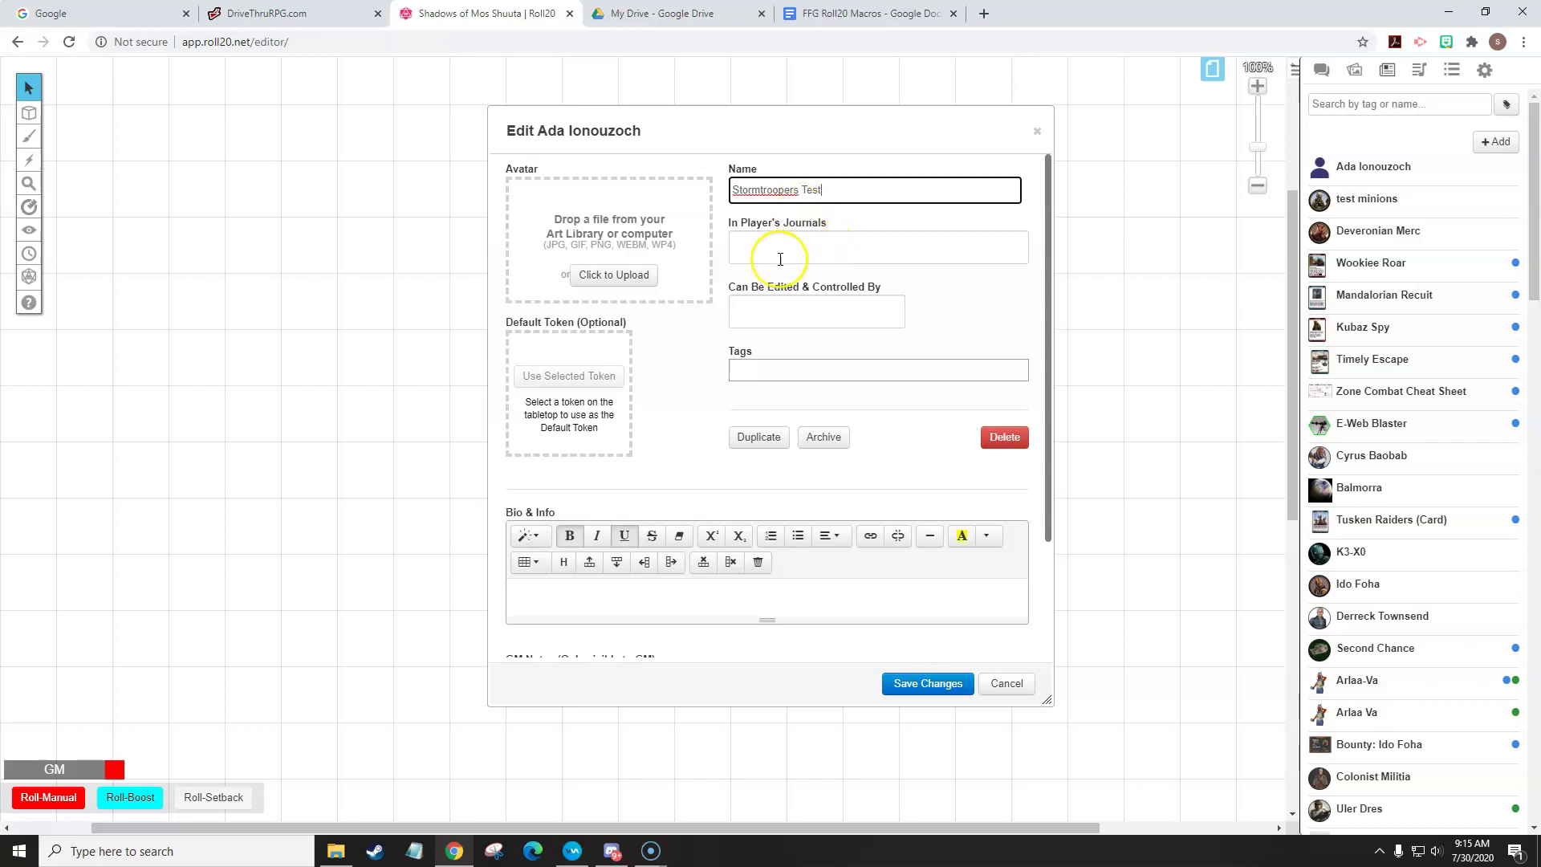
- Use the stormtrooper1 image from the Tokens folder as the character's avatar and save the character
left_click(335, 851)
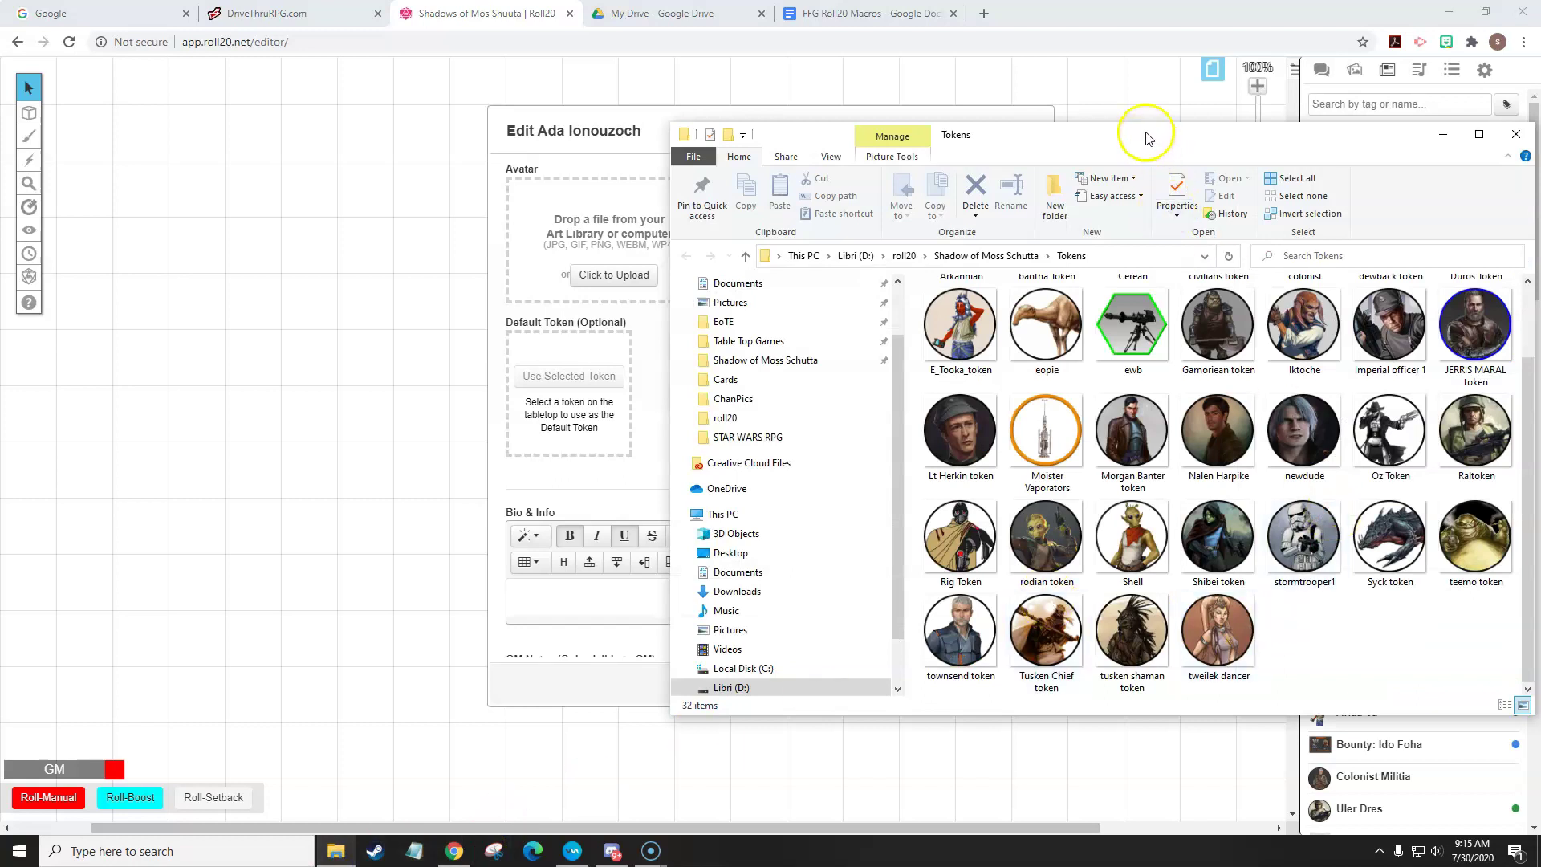
left_click_drag(1146, 131, 1311, 99)
left_click_drag(1461, 491, 607, 251)
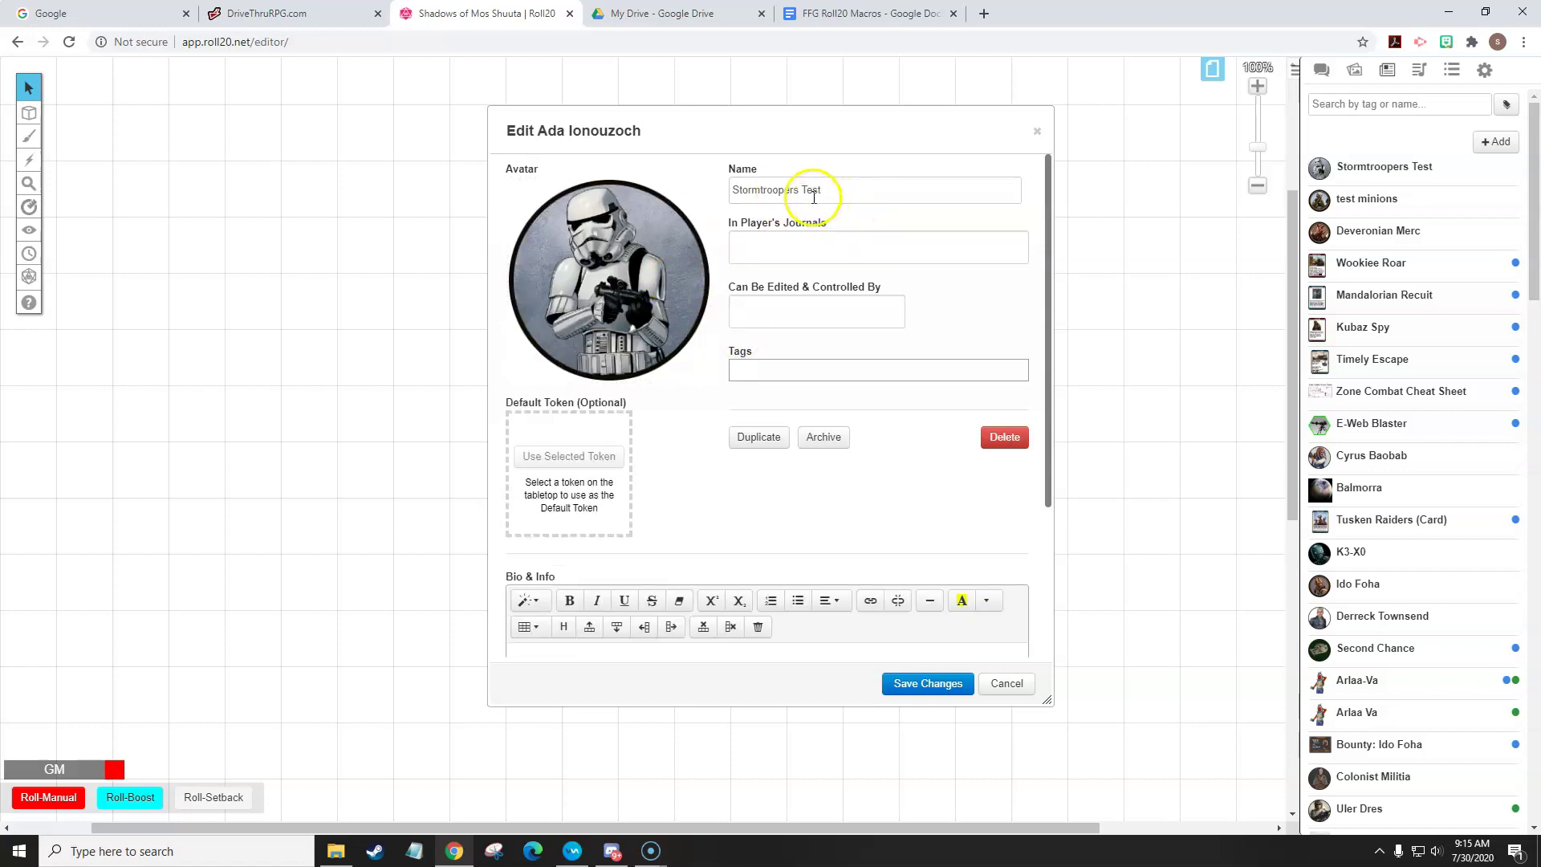
left_click(907, 689)
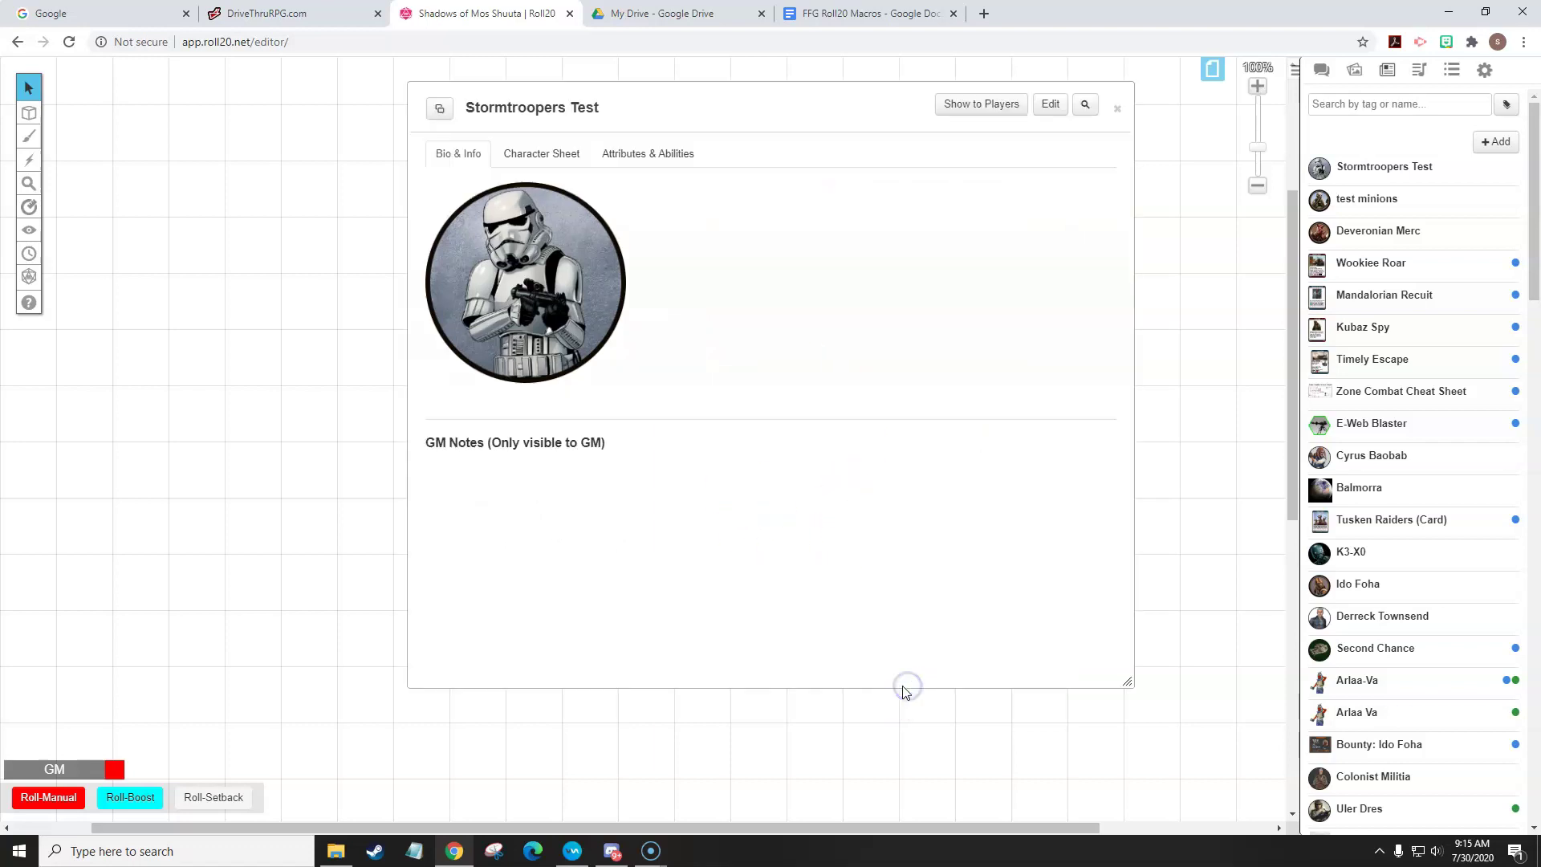
- Open the character sheet, switch it to the NPC Sheet and display its NPC section
left_click(562, 153)
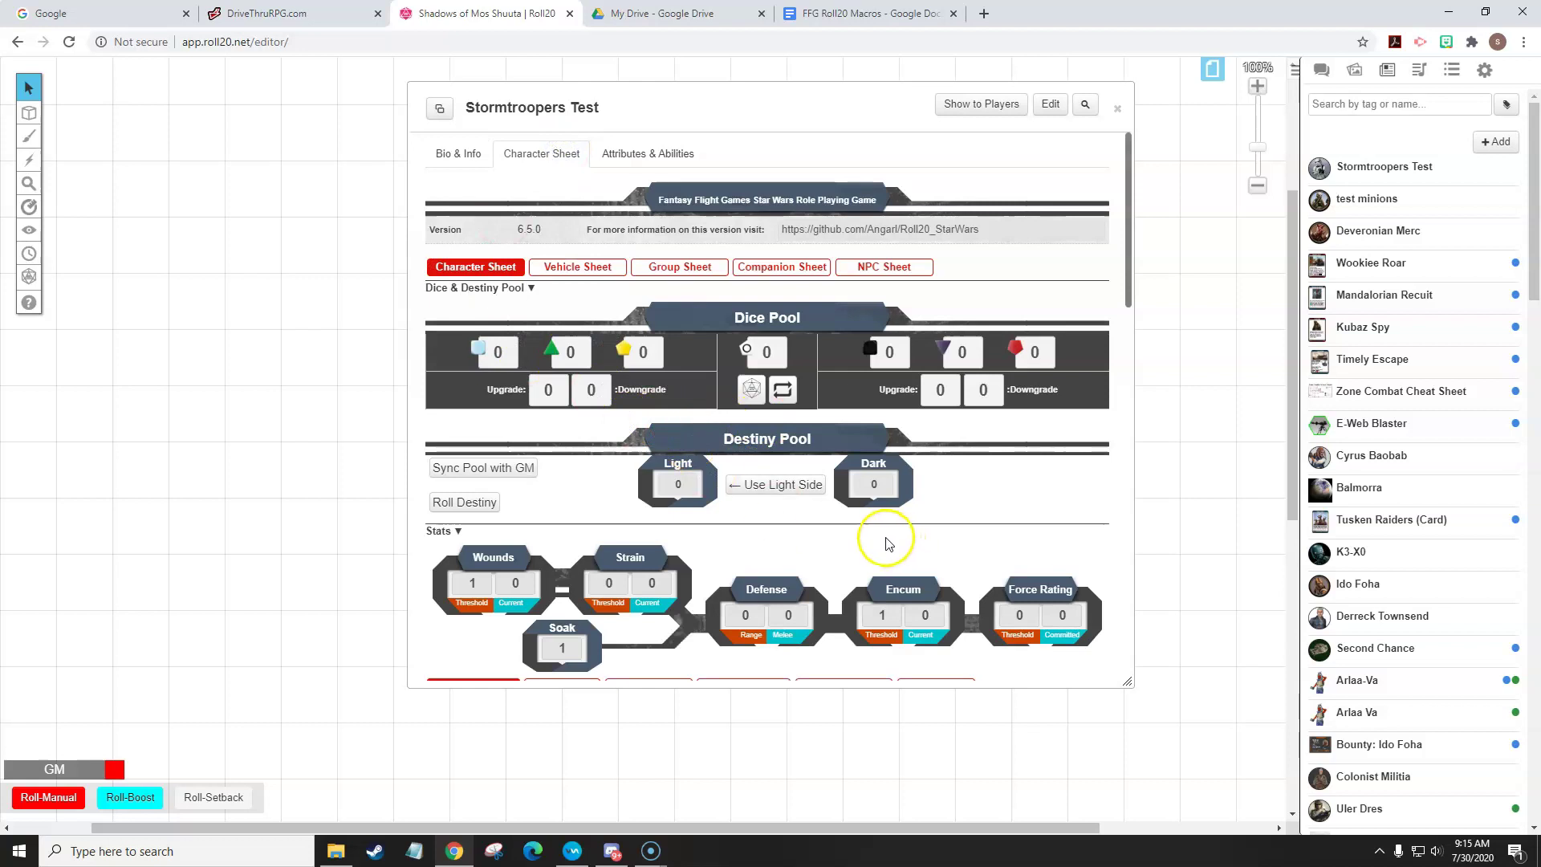
scroll(880, 541, "down", 4)
scroll(457, 275, "up", 2)
scroll(803, 321, "up", 2)
left_click(893, 271)
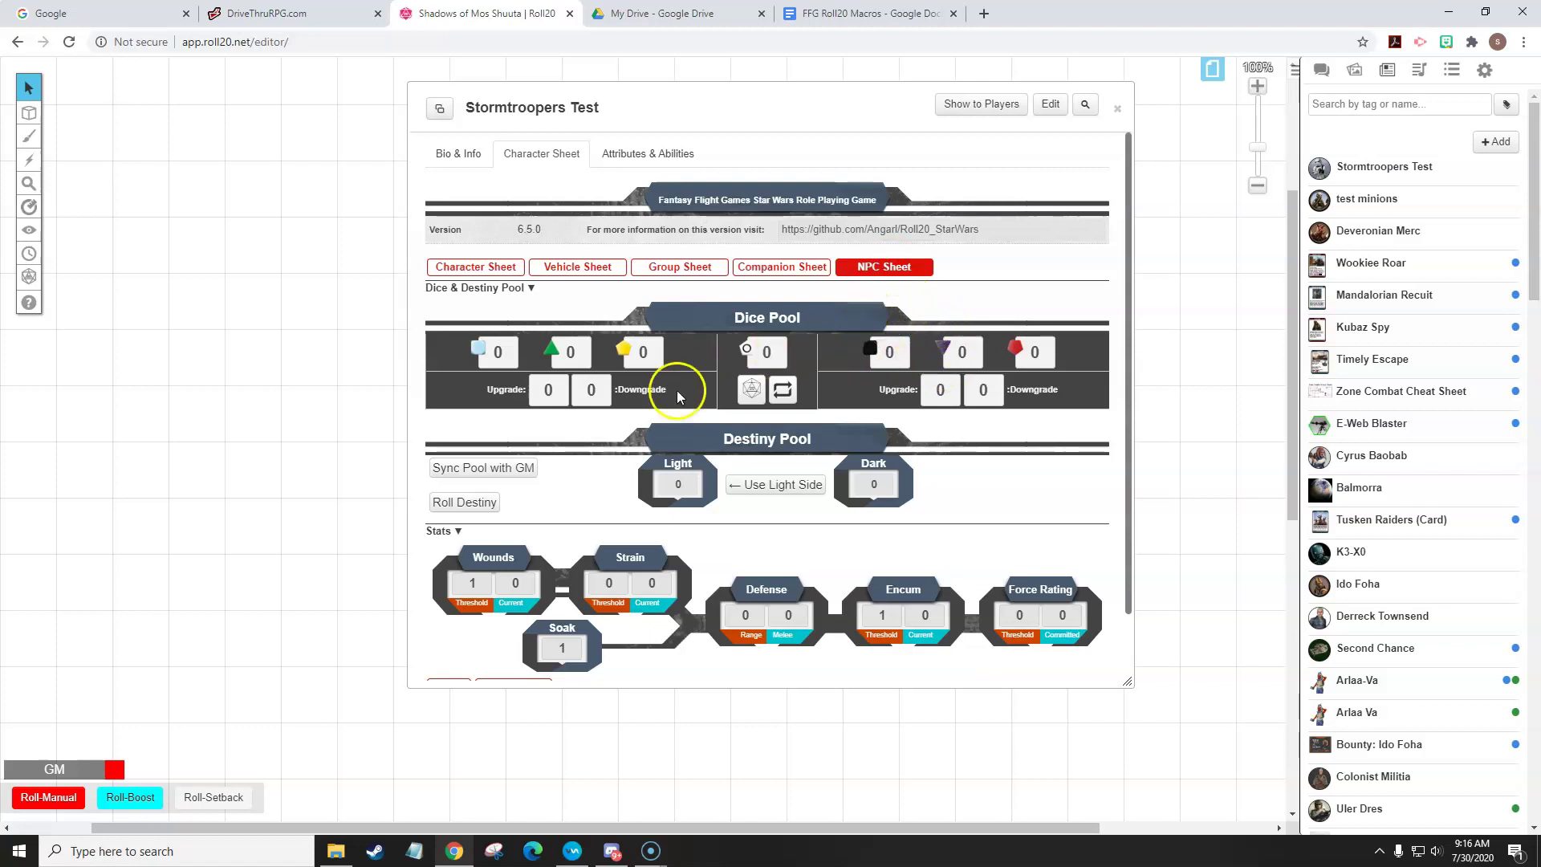
scroll(613, 509, "down", 1)
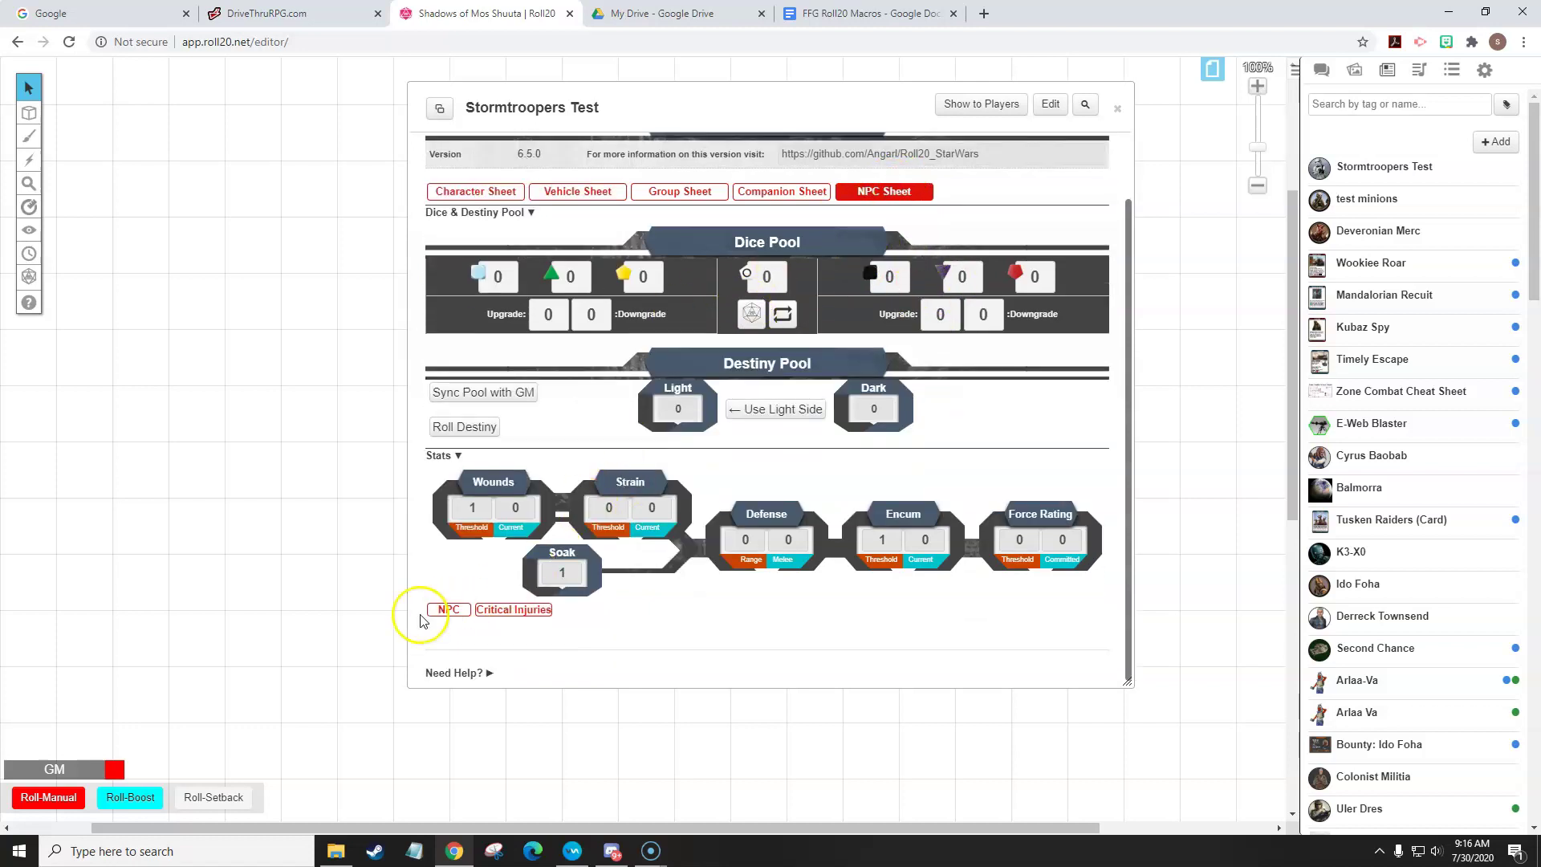
left_click(447, 612)
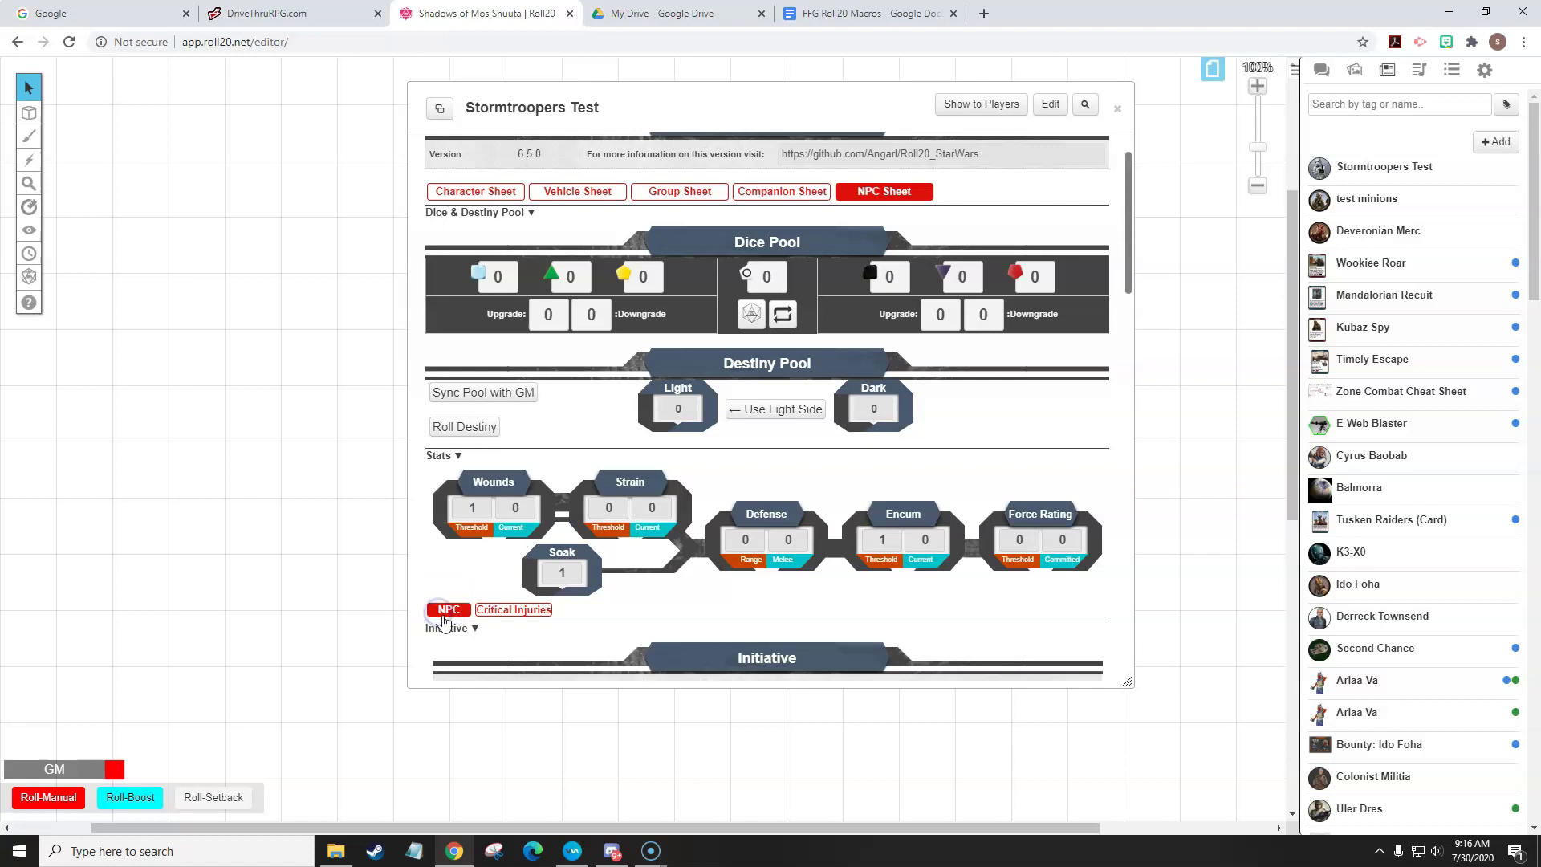
- Set Brawn, Agility, Intellect, Cunning, Willpower and Presence to 2 in the characteristics
scroll(859, 571, "down", 12)
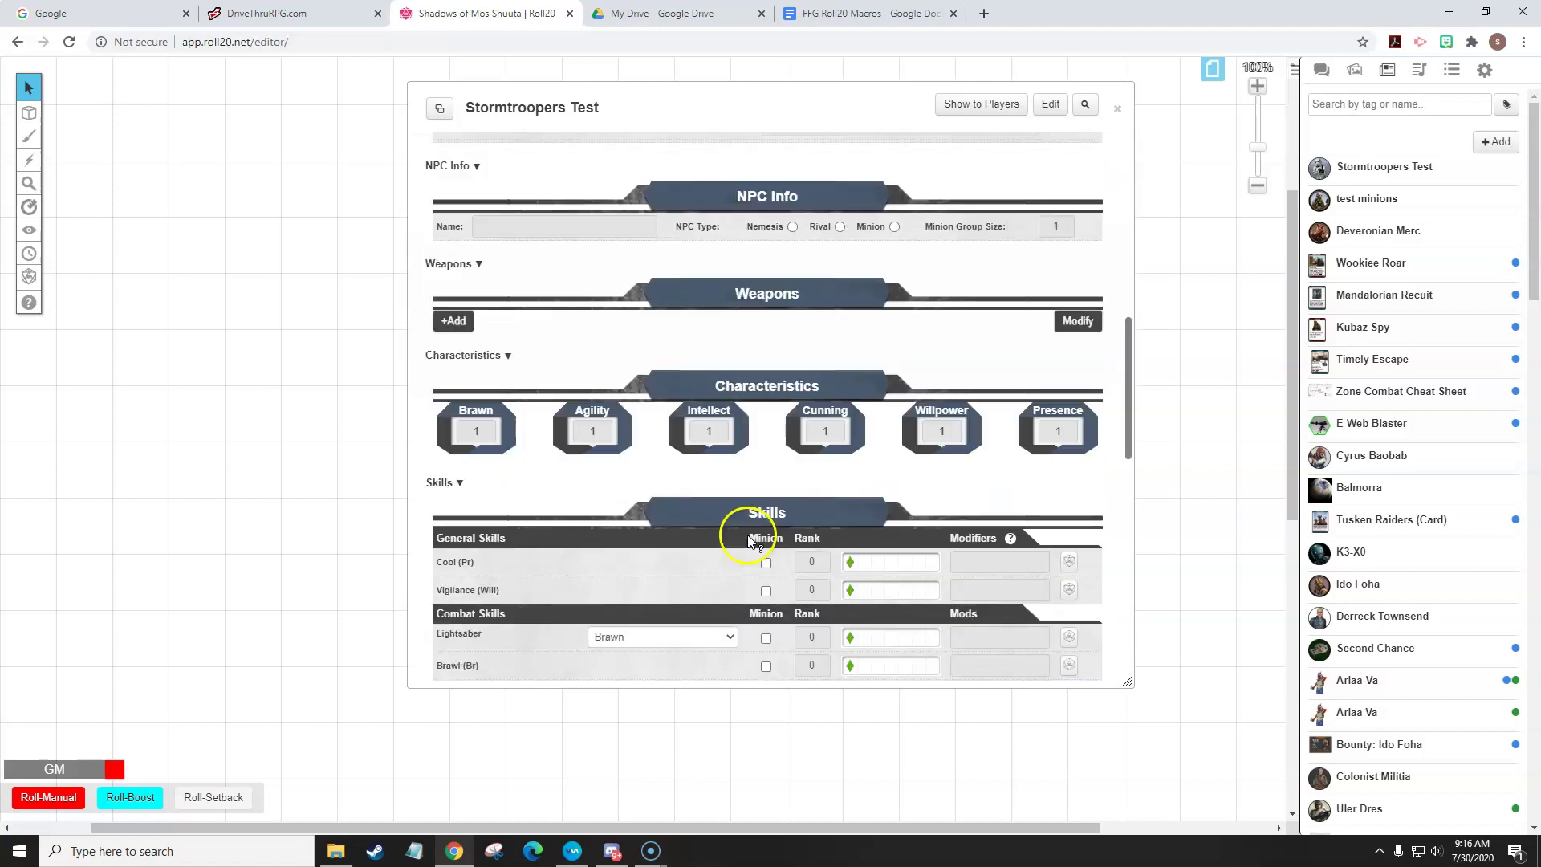
scroll(762, 474, "up", 5)
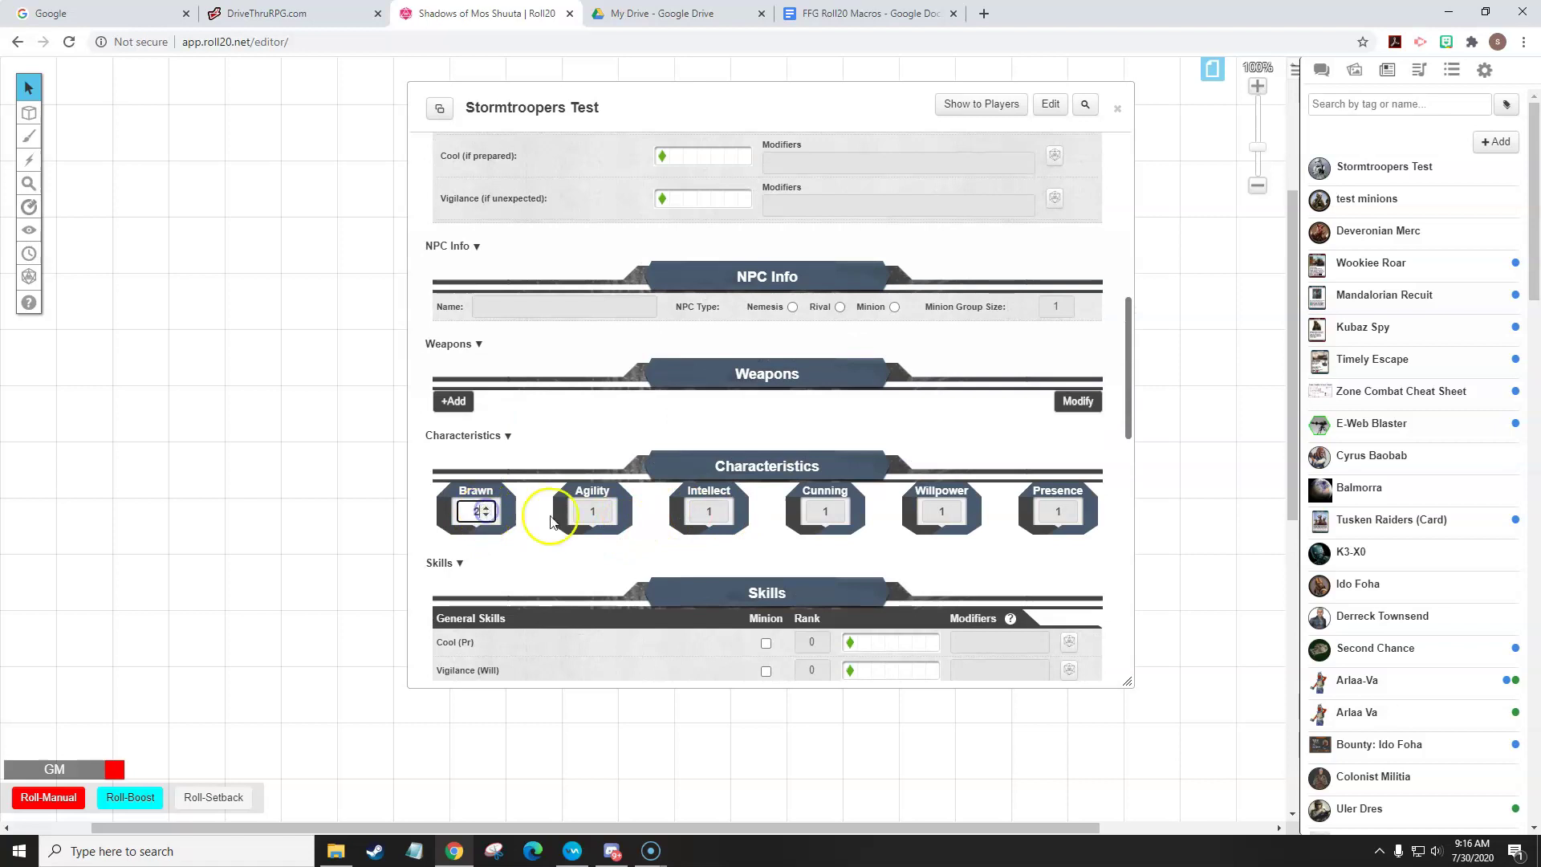
left_click(602, 507)
left_click(718, 507)
left_click(834, 507)
left_click(952, 507)
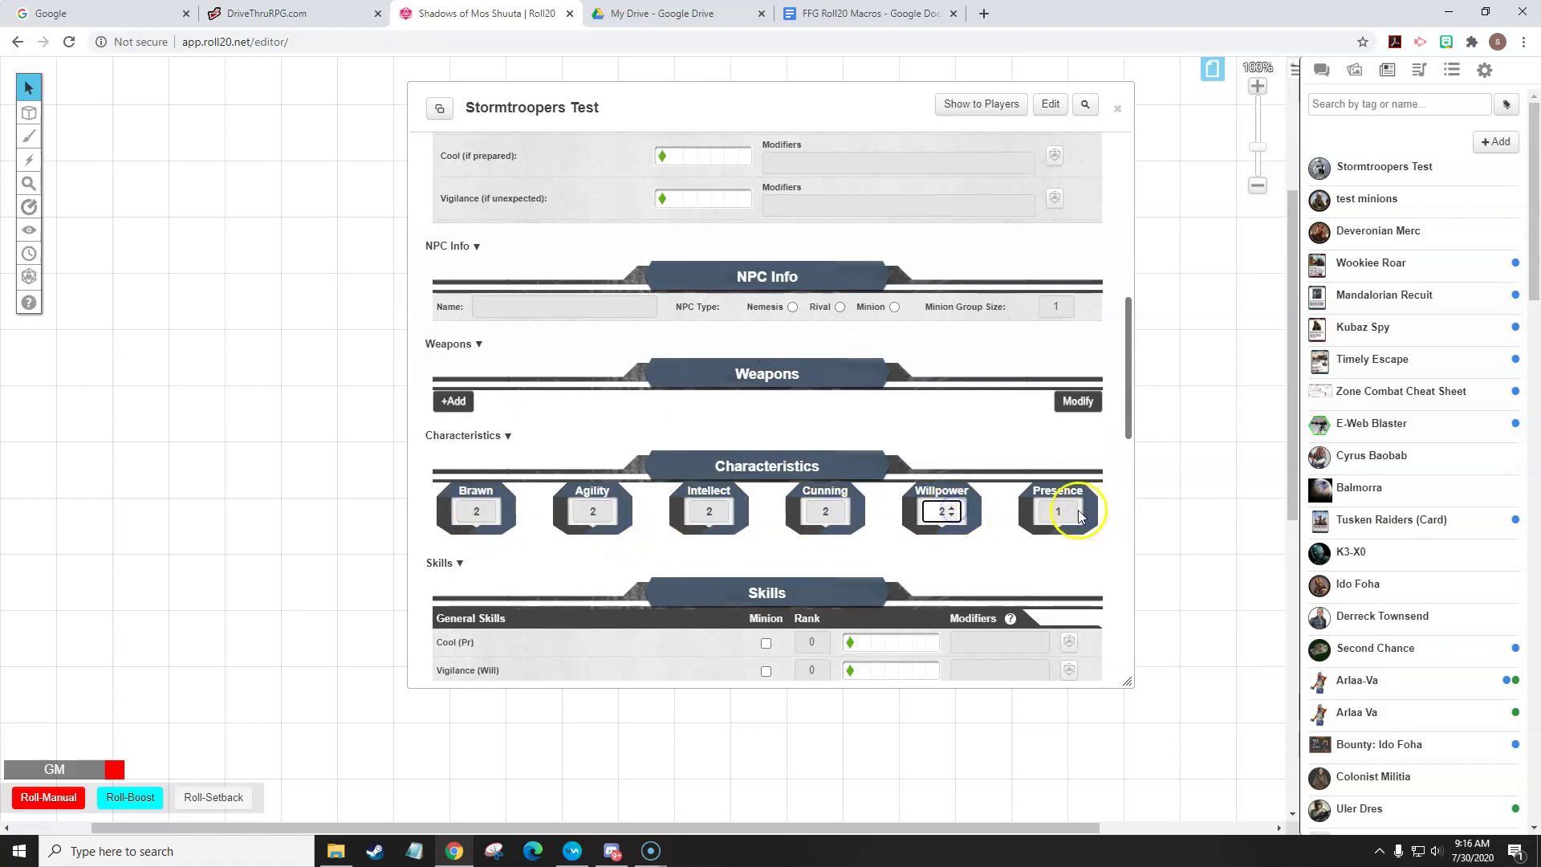
- Add a weapon to the NPC with damage 9, critical 3 and the make/model Blaster Rifle
scroll(923, 506, "up", 4)
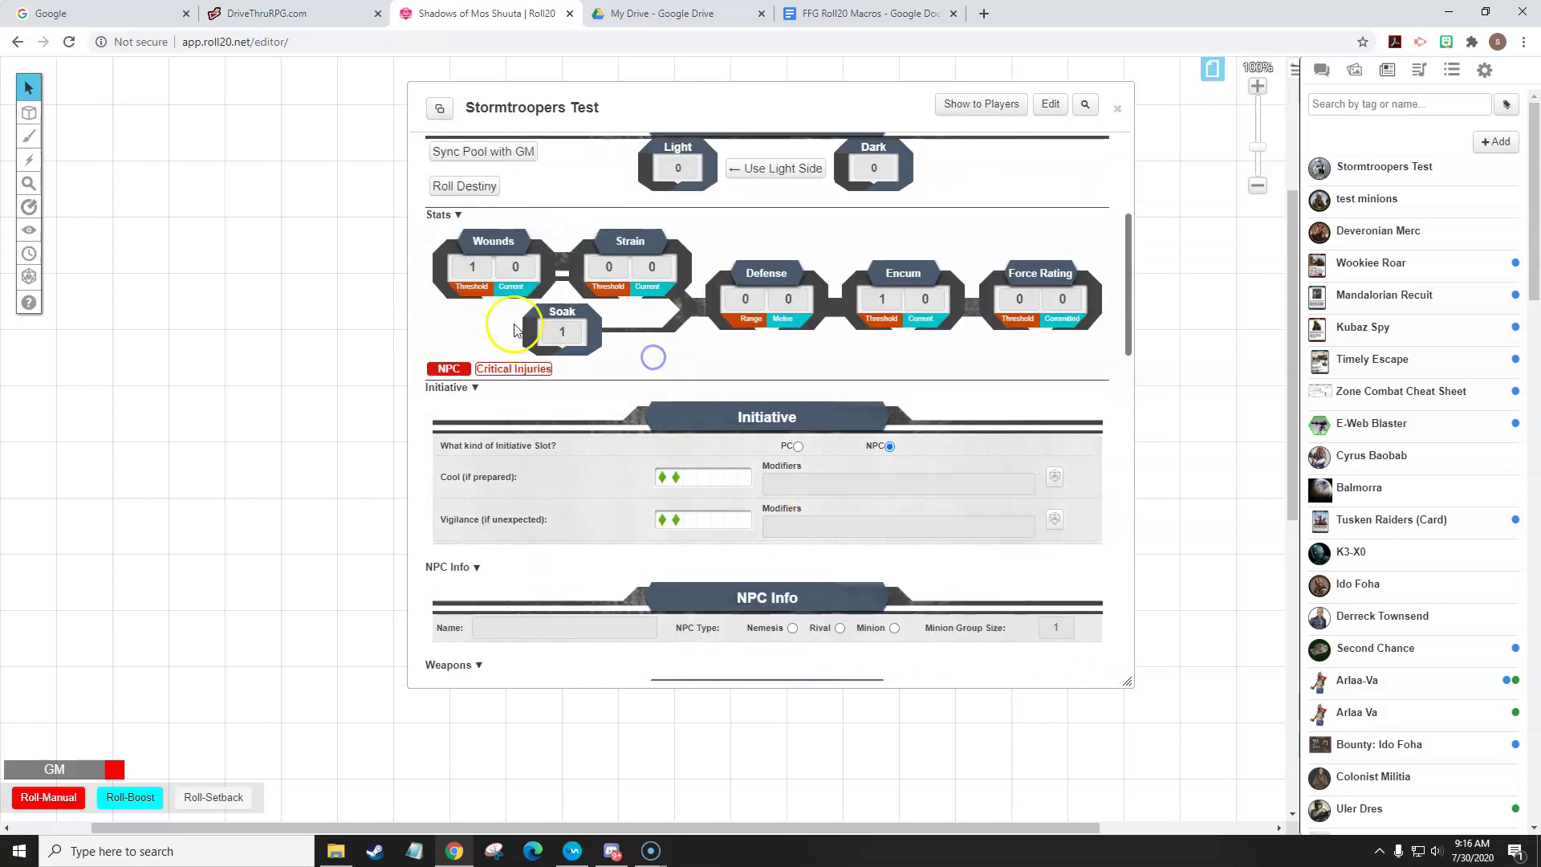
scroll(755, 536, "down", 1)
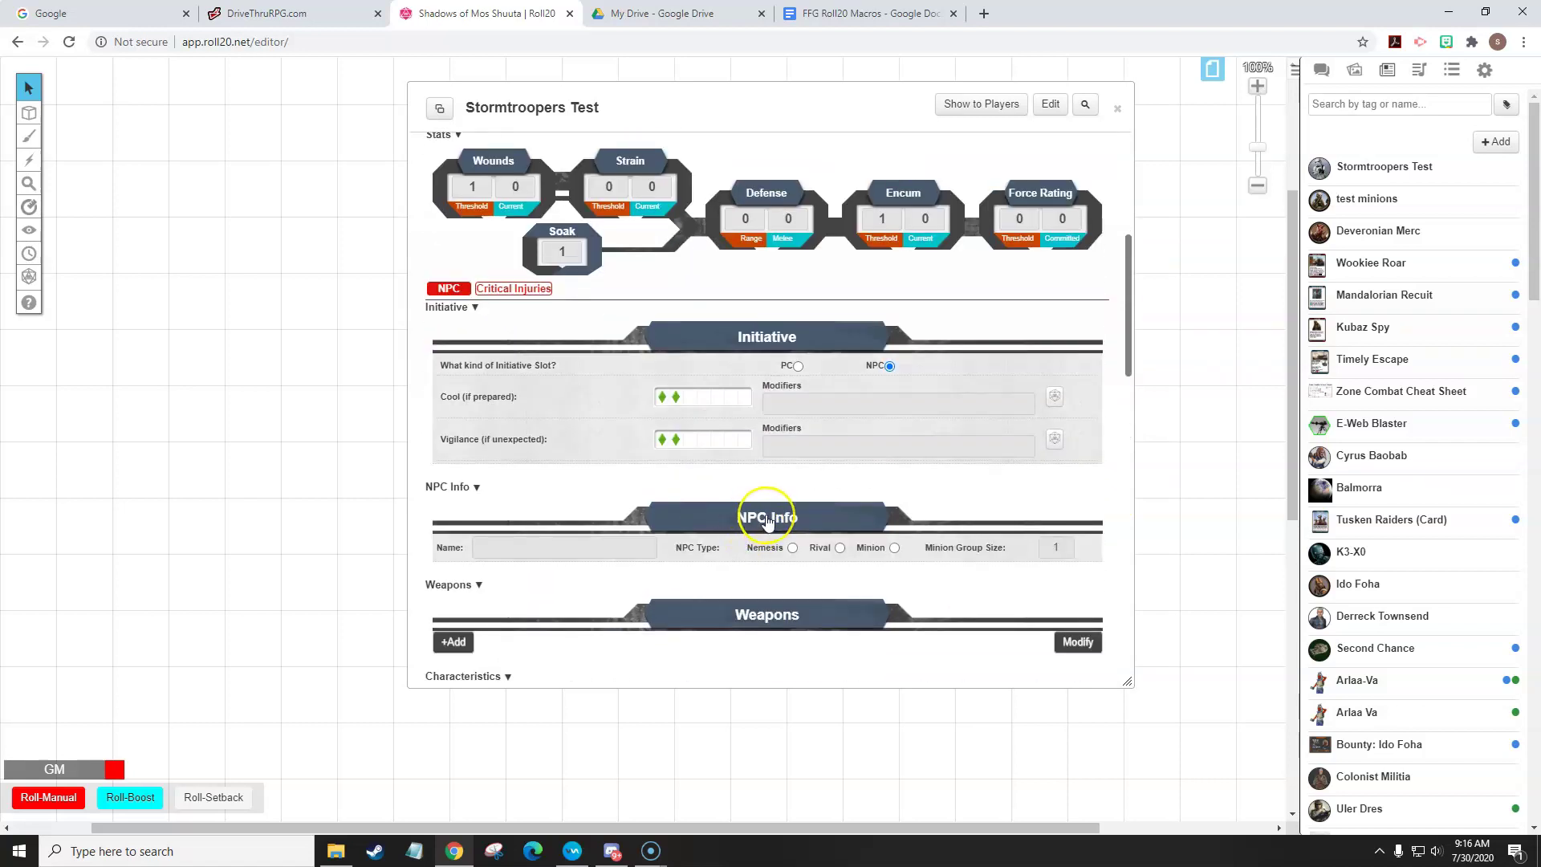
scroll(642, 513, "down", 5)
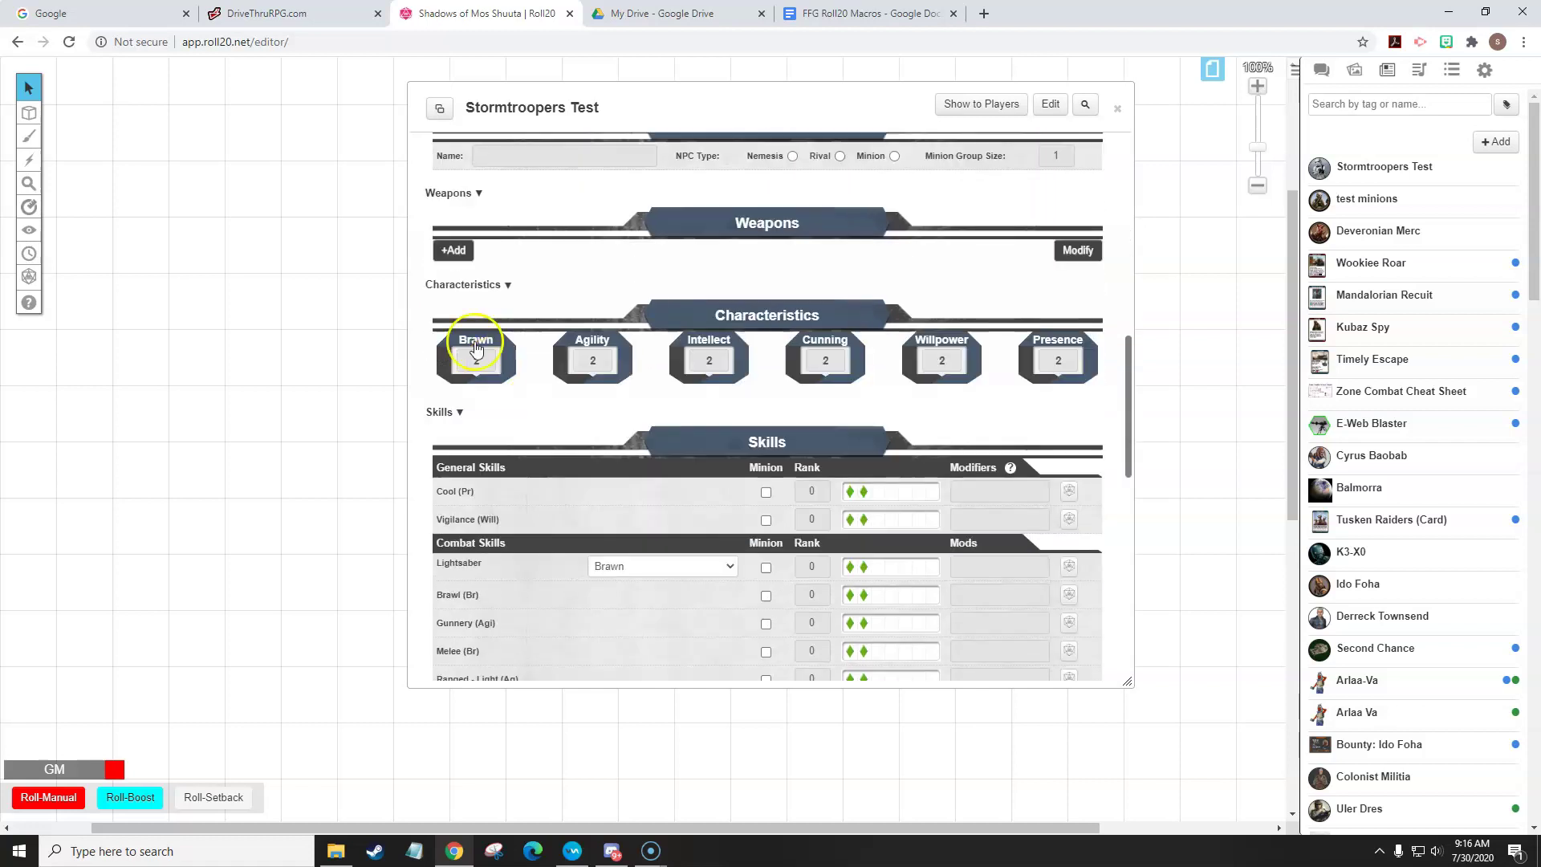
left_click(454, 242)
scroll(629, 402, "up", 5)
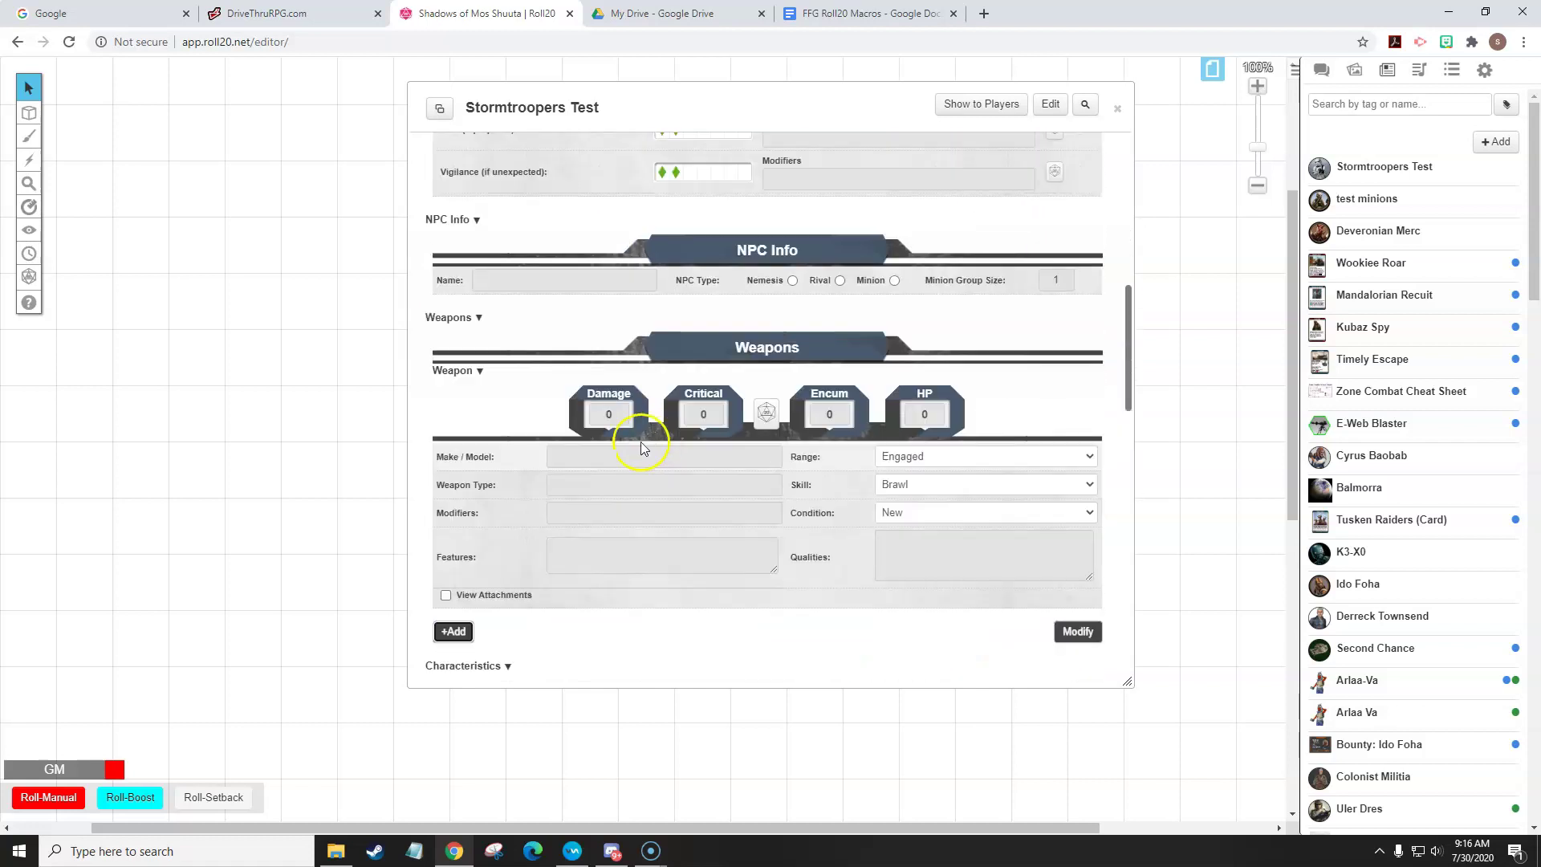
left_click(618, 428)
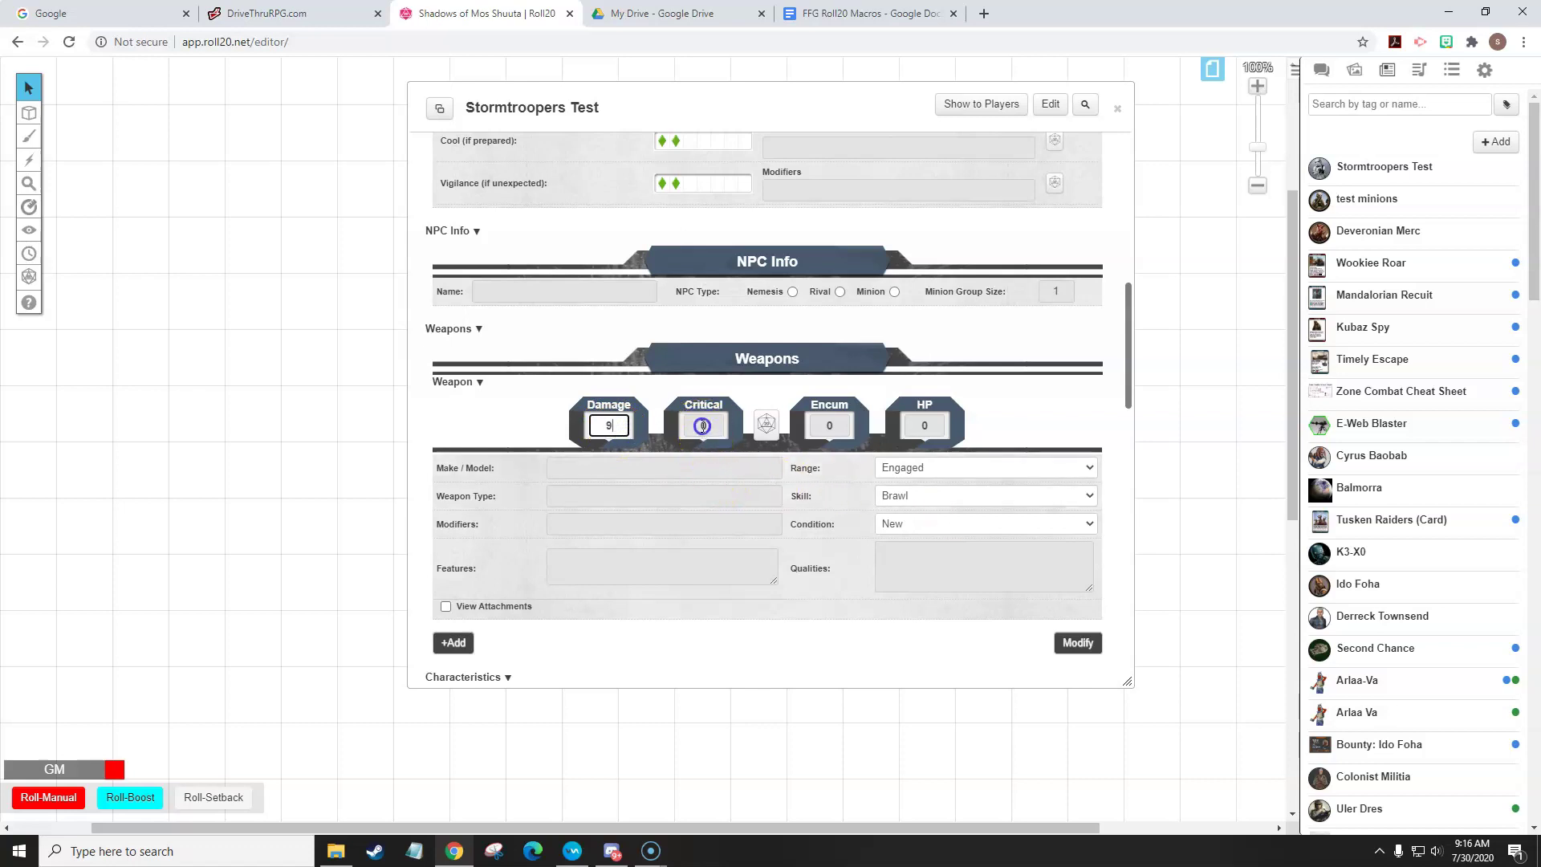
left_click(703, 426)
type("3")
left_click(603, 468)
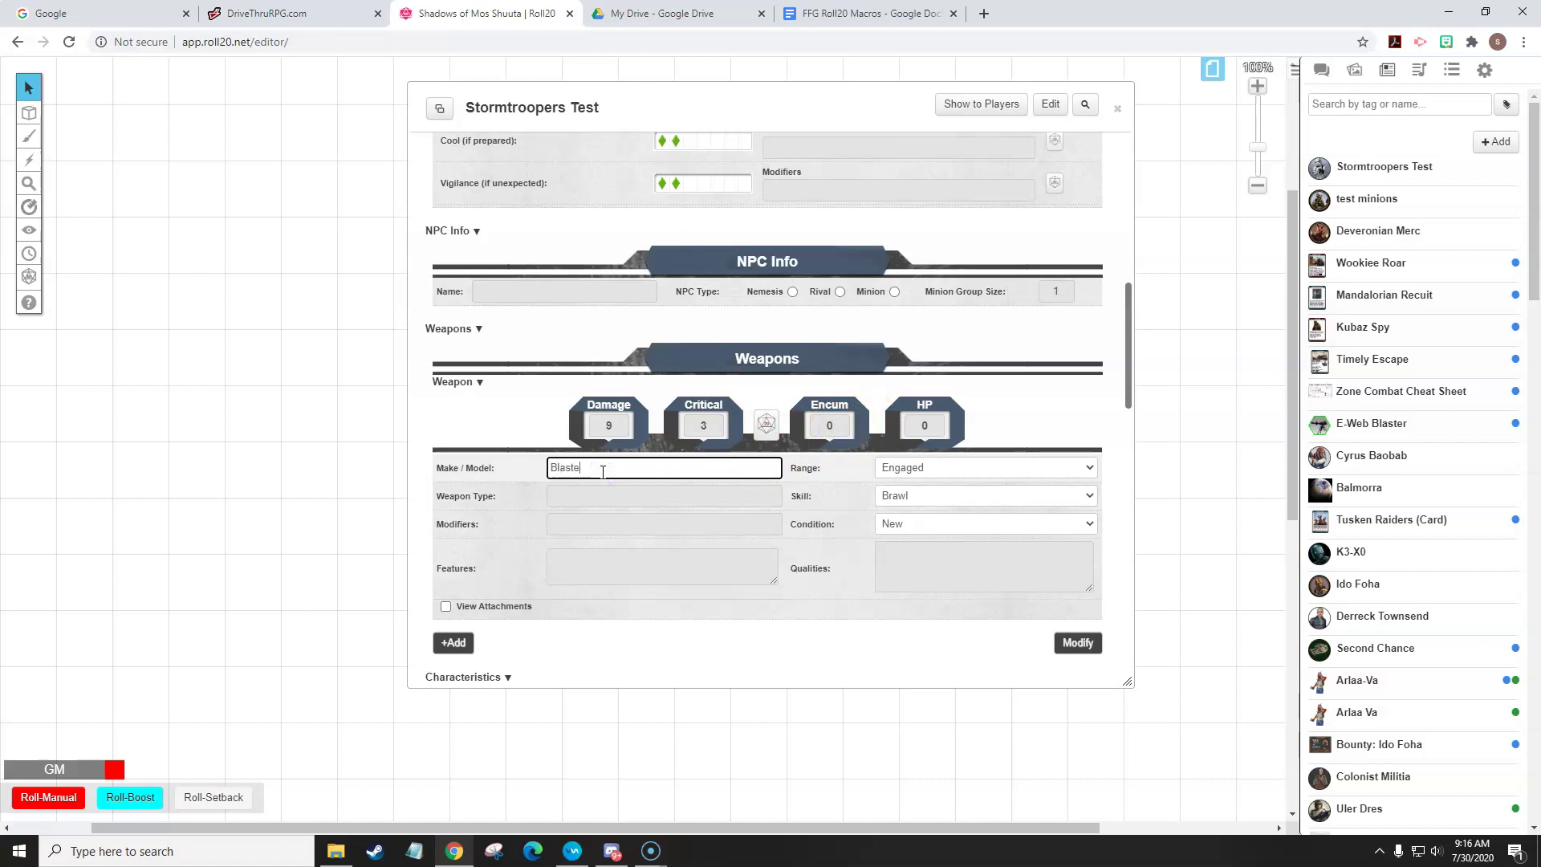
type("Blaster Rifle")
- Set the Blaster Rifle's range to Long and its skill to Ranged - Heavy, and set the NPC type to Minion
left_click(971, 469)
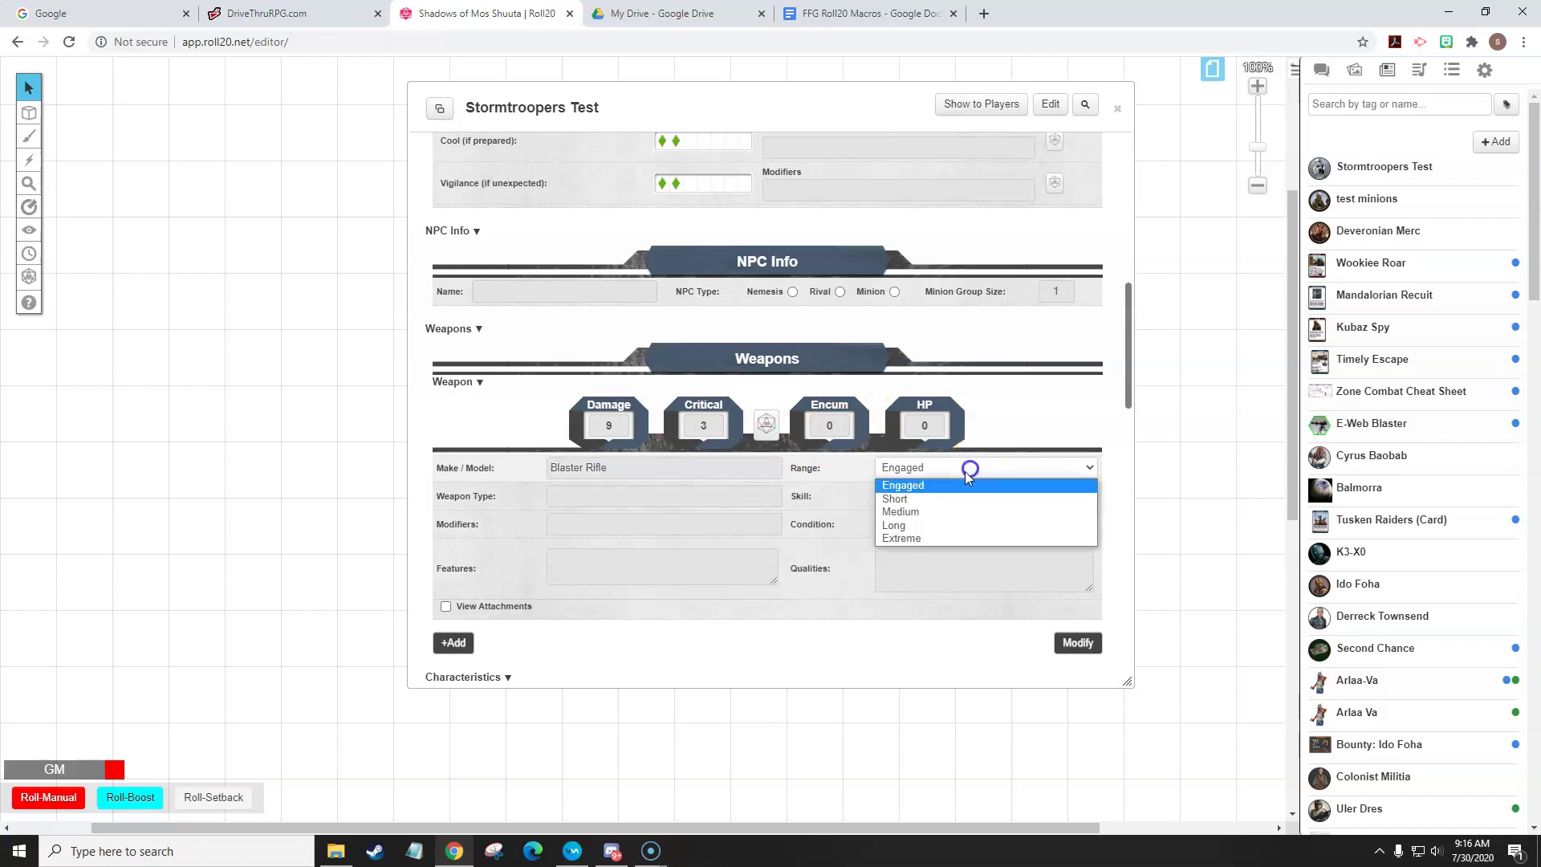
left_click(936, 530)
left_click(933, 496)
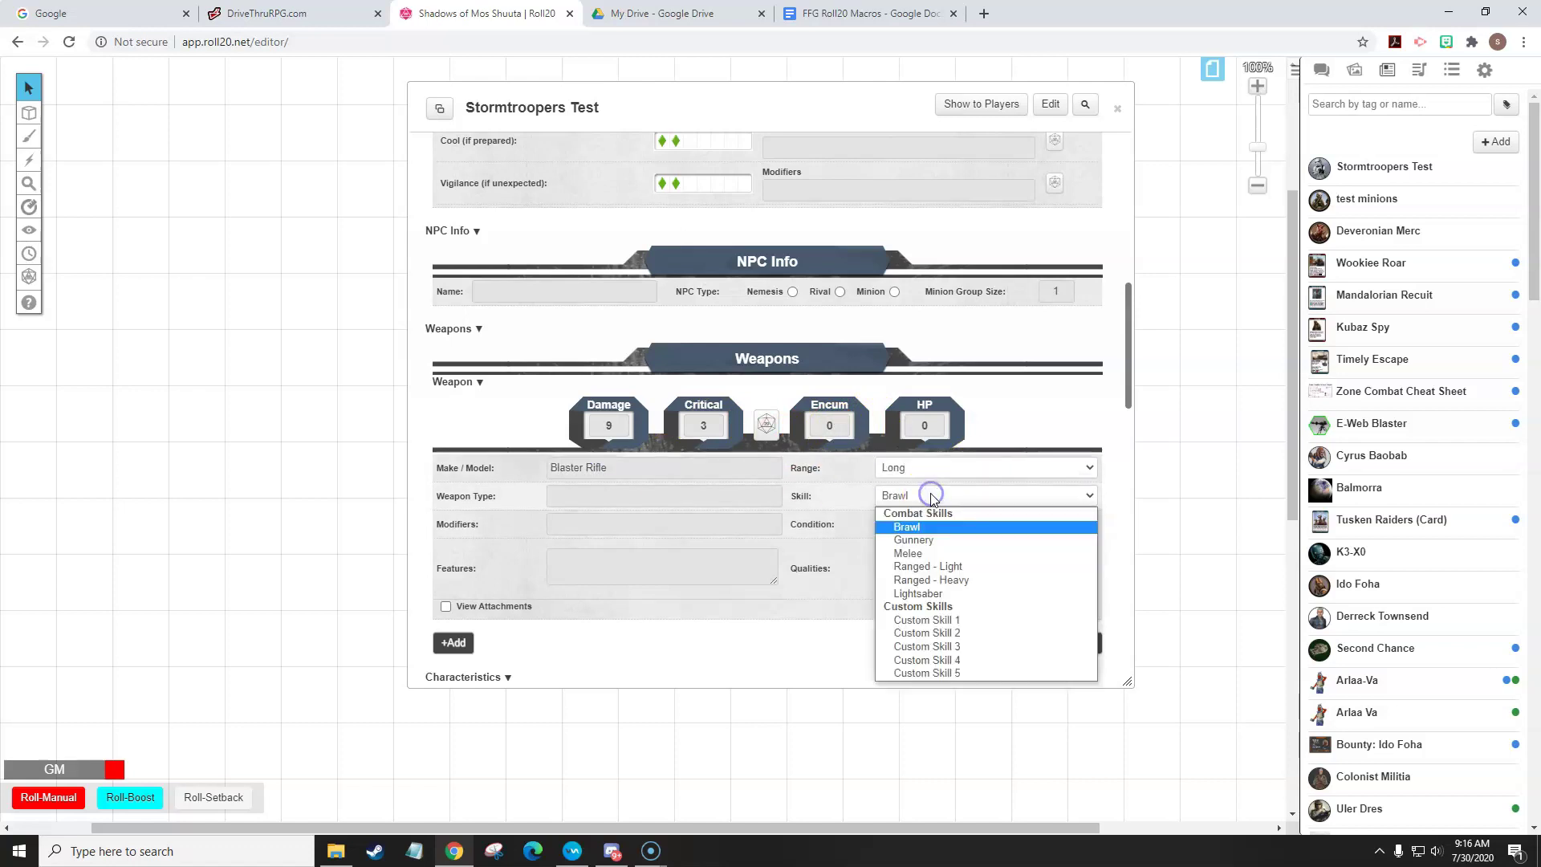
left_click(932, 578)
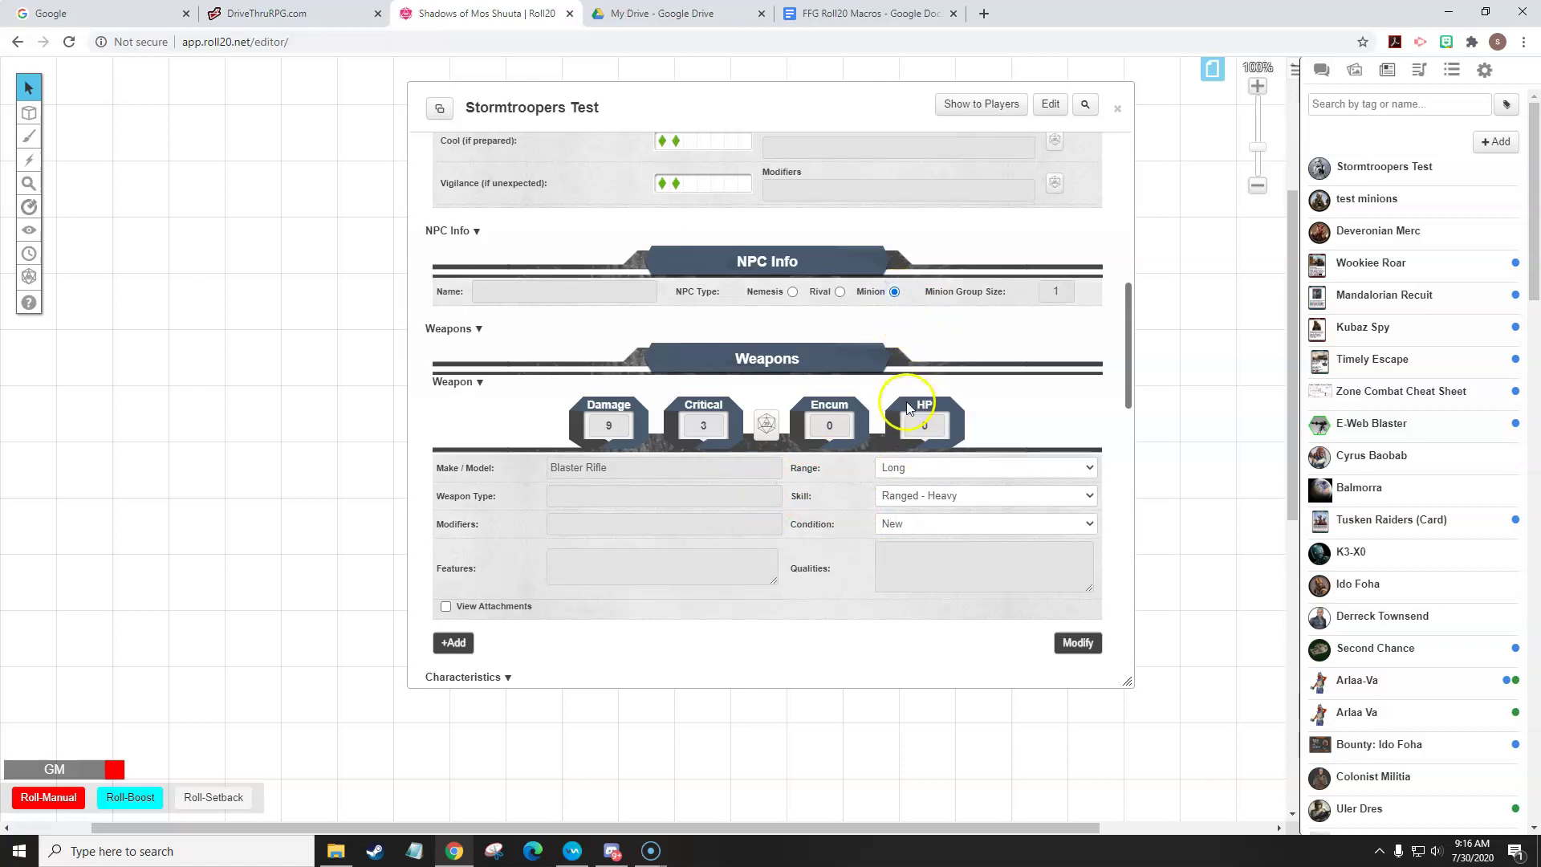
- Enter Stun as the Blaster Rifle's quality
scroll(910, 403, "down", 2)
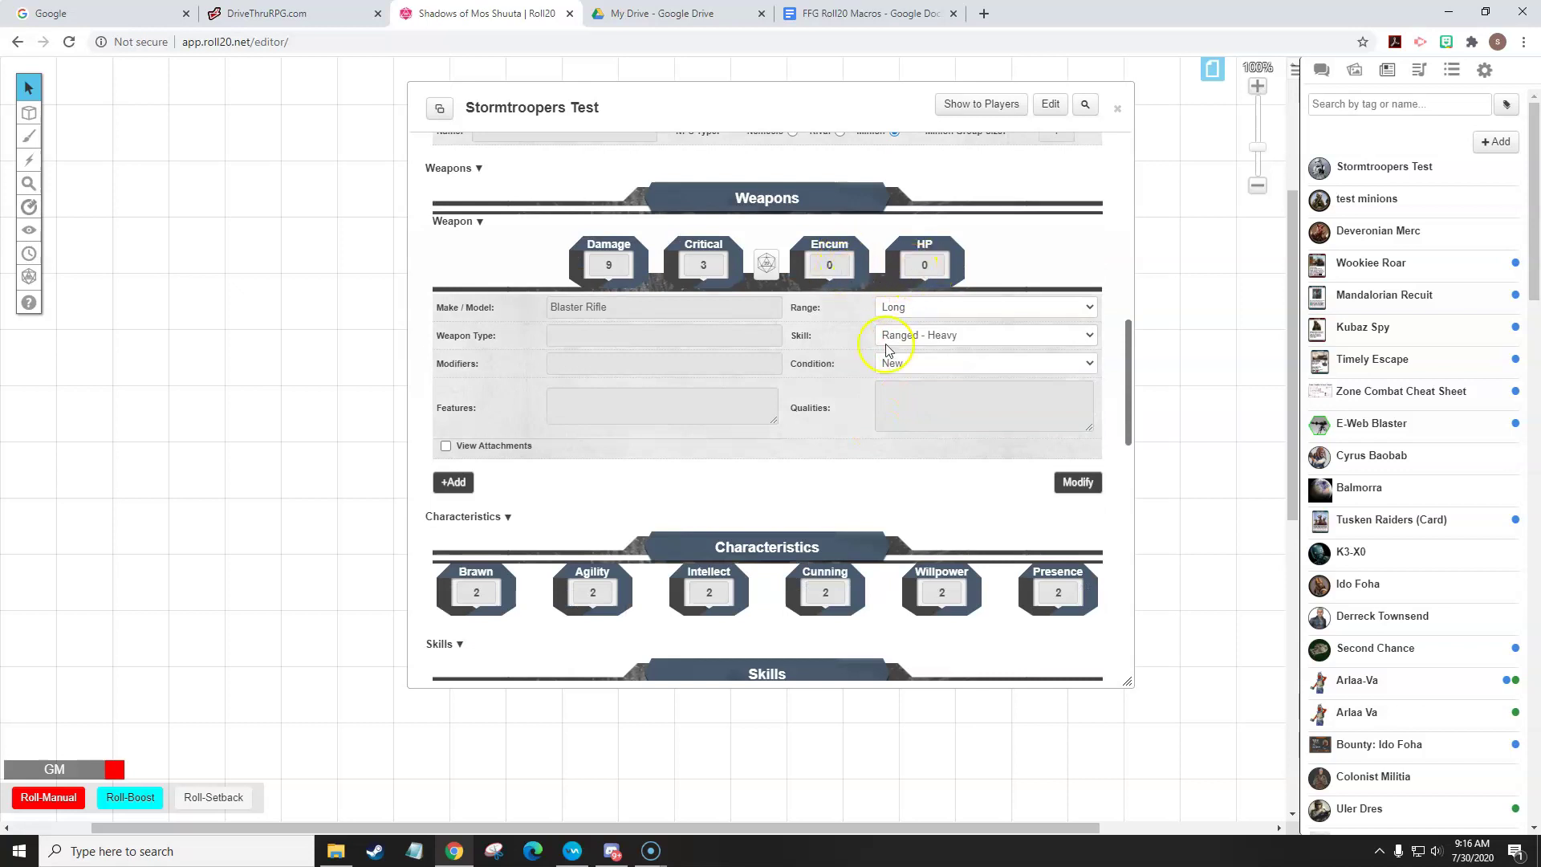
scroll(895, 337, "down", 1)
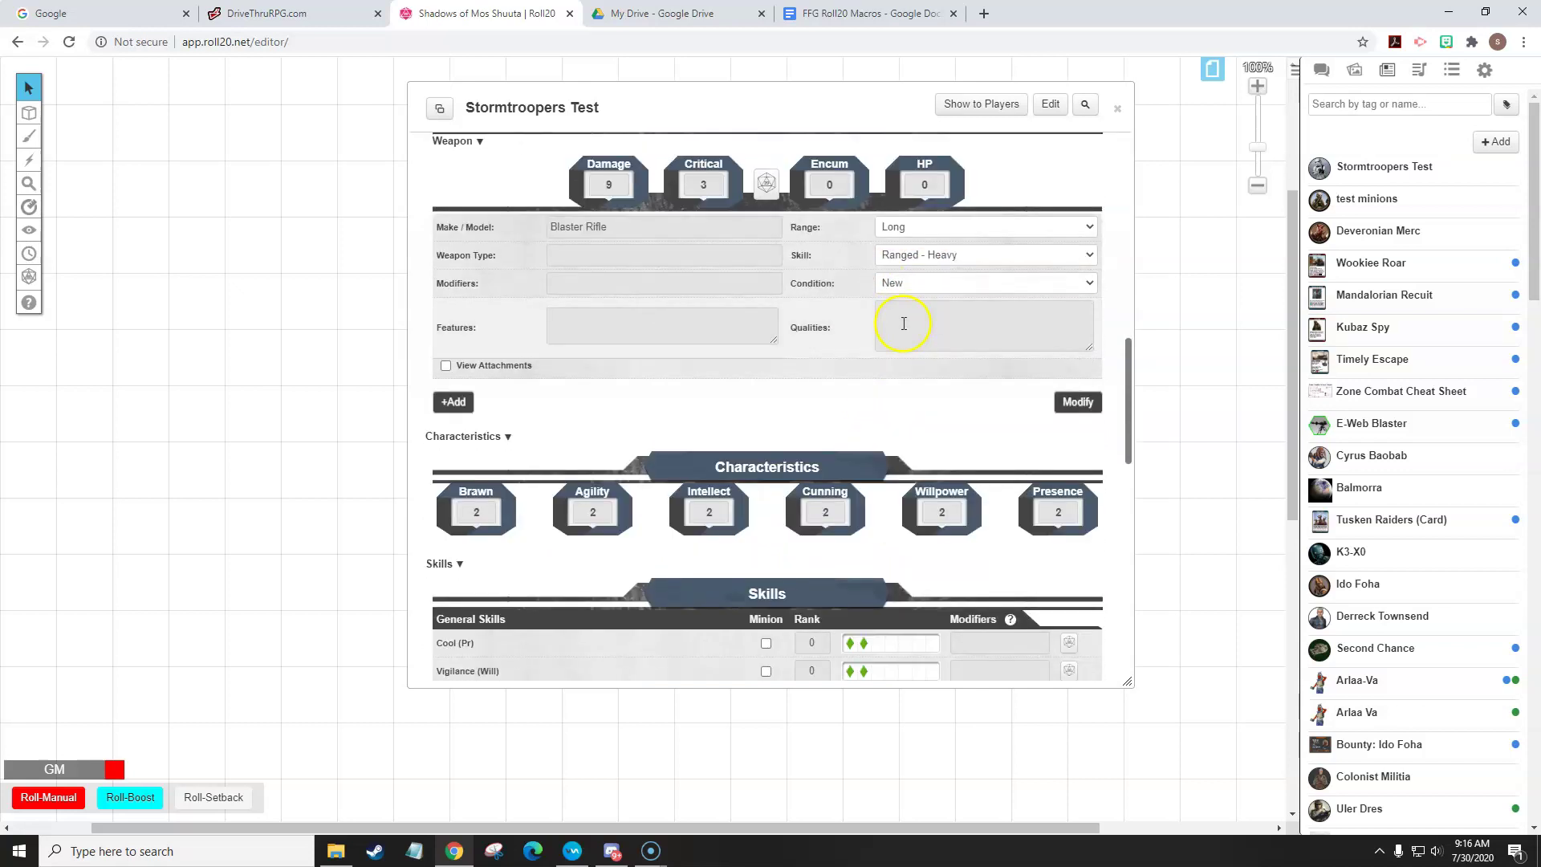
left_click(902, 323)
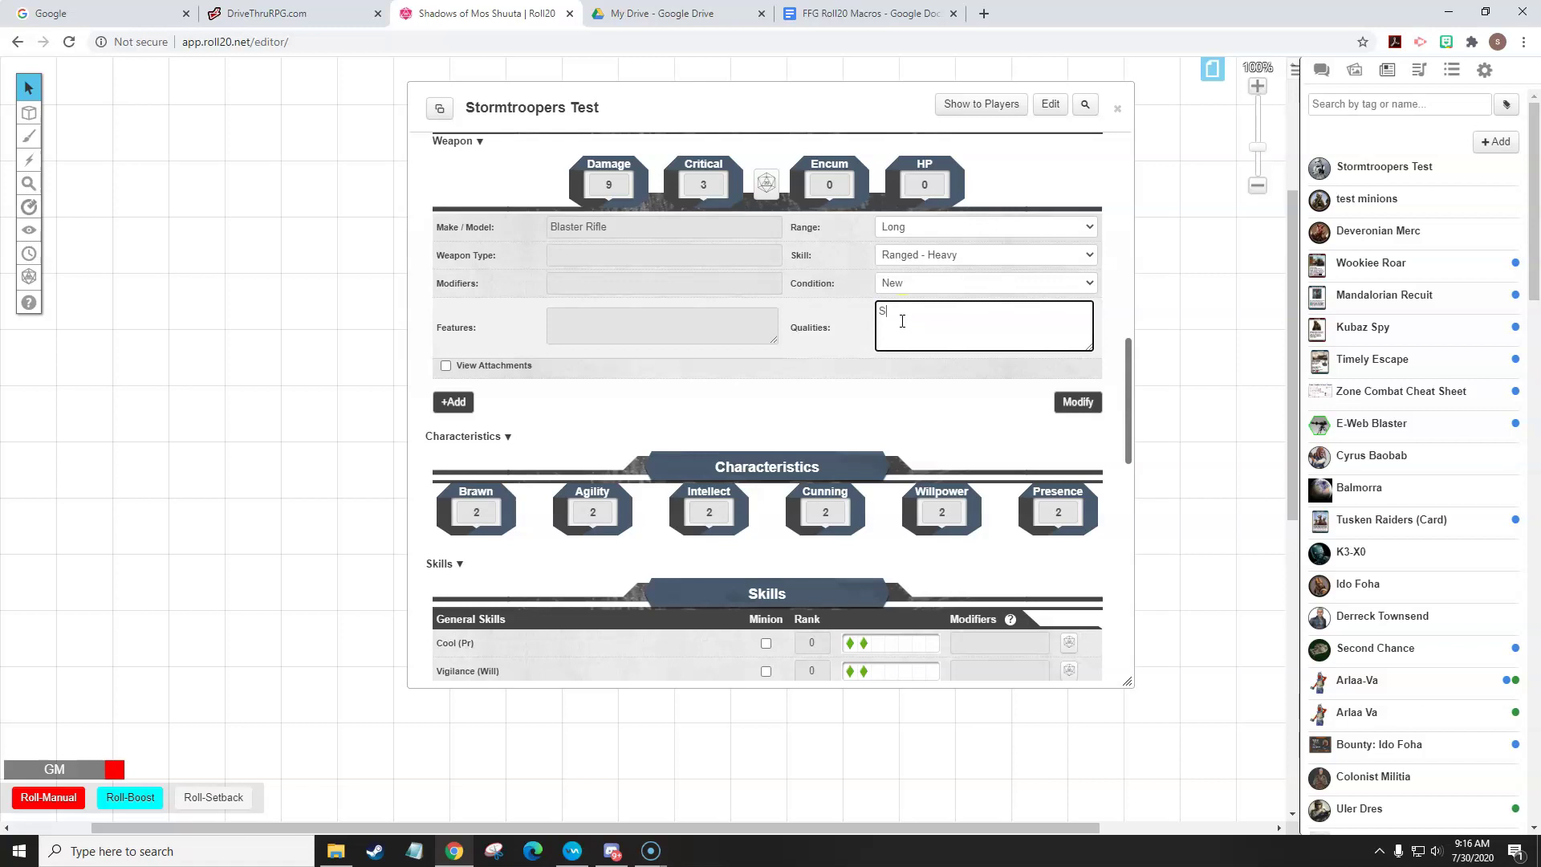
left_click(885, 389)
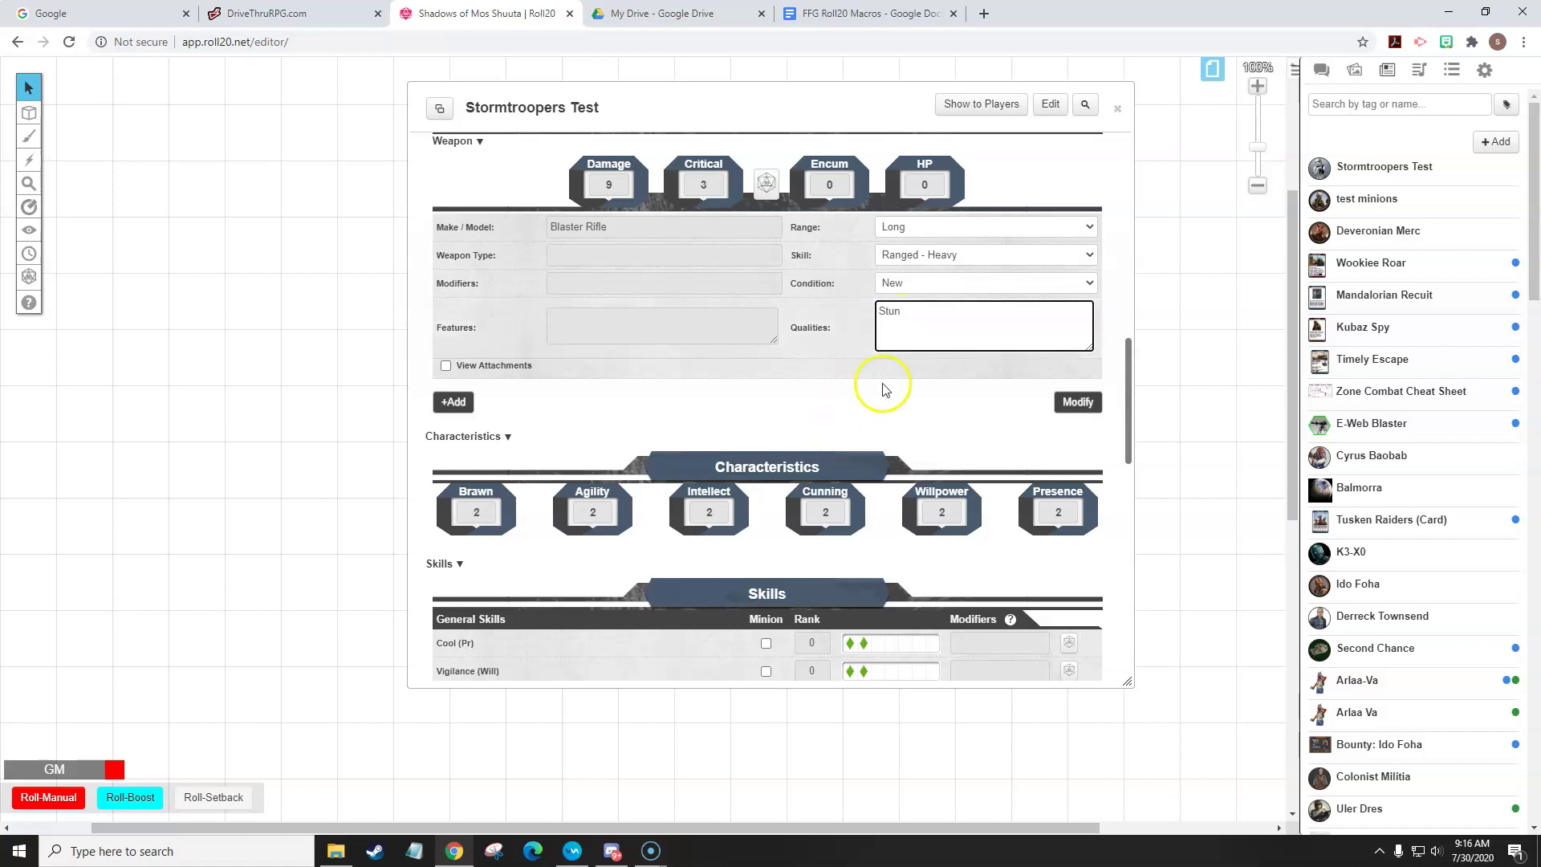
left_click(881, 399)
scroll(879, 399, "down", 1)
left_click(939, 303)
scroll(899, 325, "up", 1)
left_click(844, 430)
- Mark Ranged - Heavy as a minion skill in the combat skills
scroll(844, 429, "down", 1)
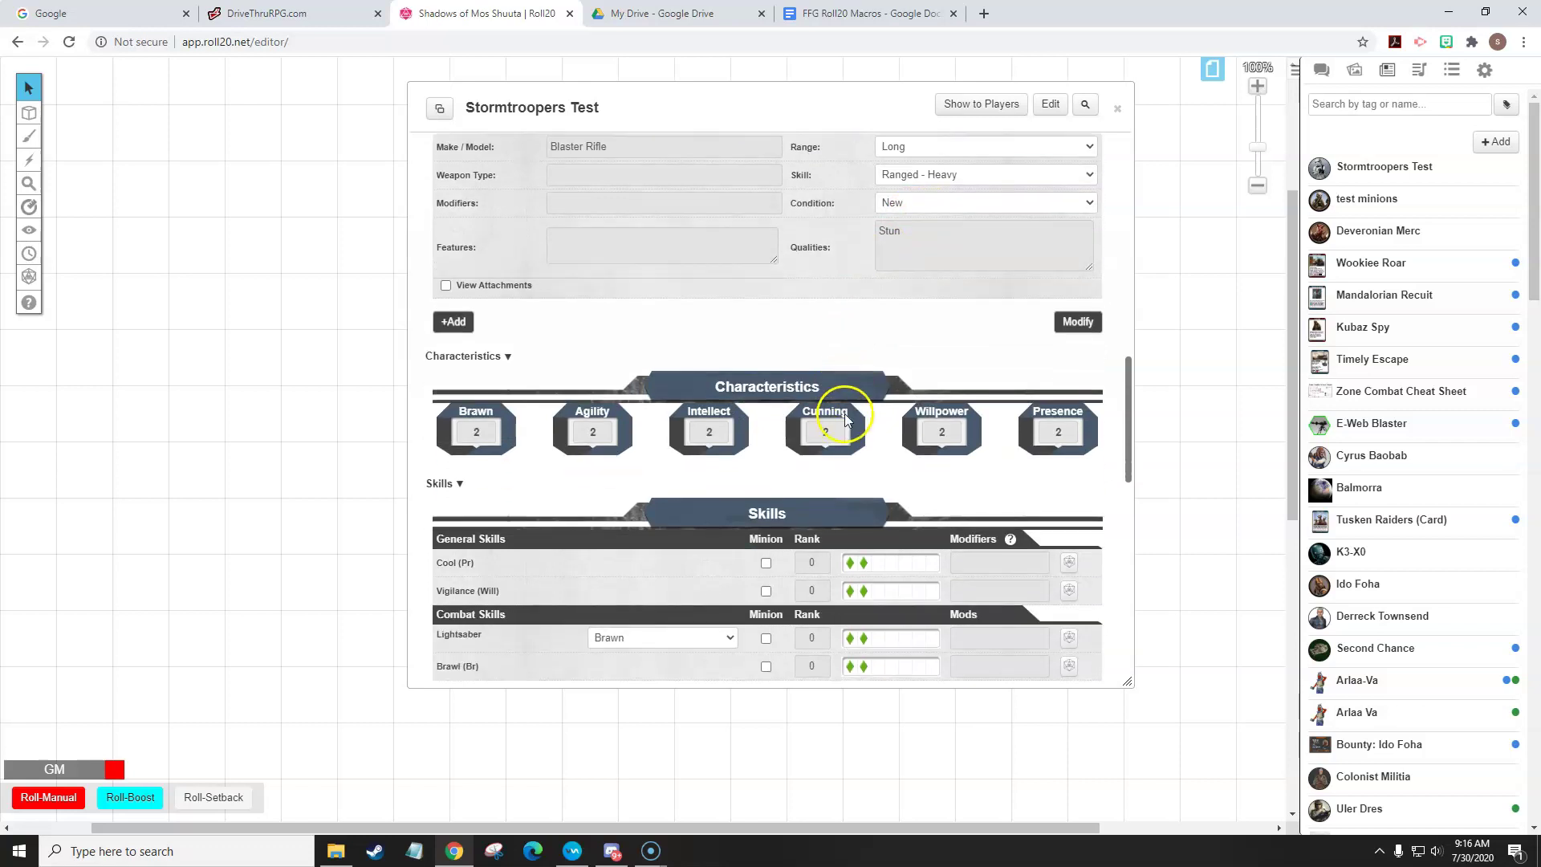
scroll(883, 345, "down", 2)
scroll(860, 358, "down", 2)
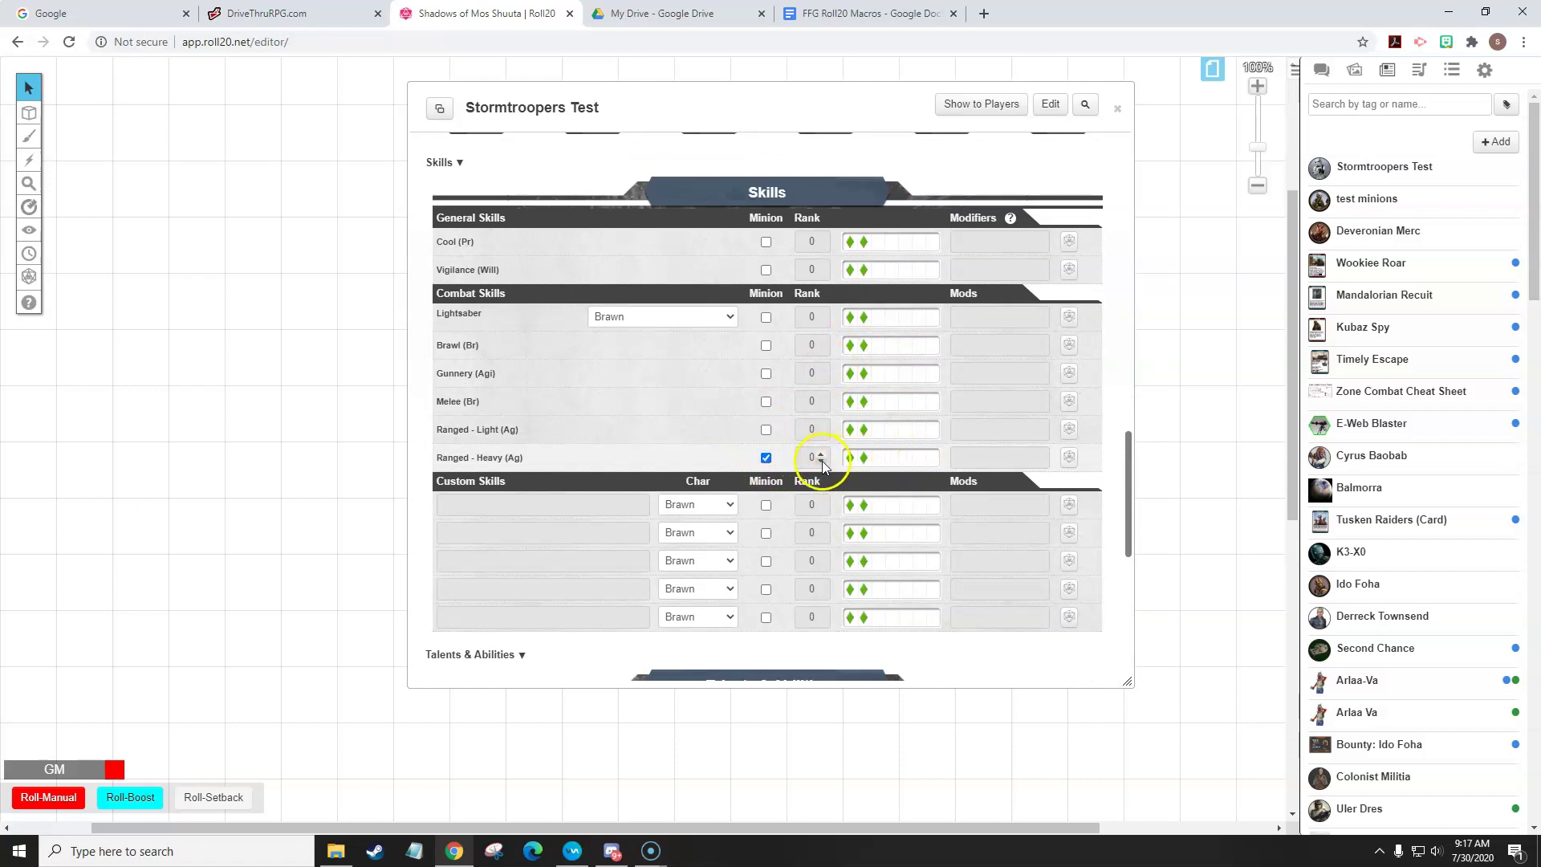
scroll(879, 473, "down", 1)
scroll(875, 481, "up", 1)
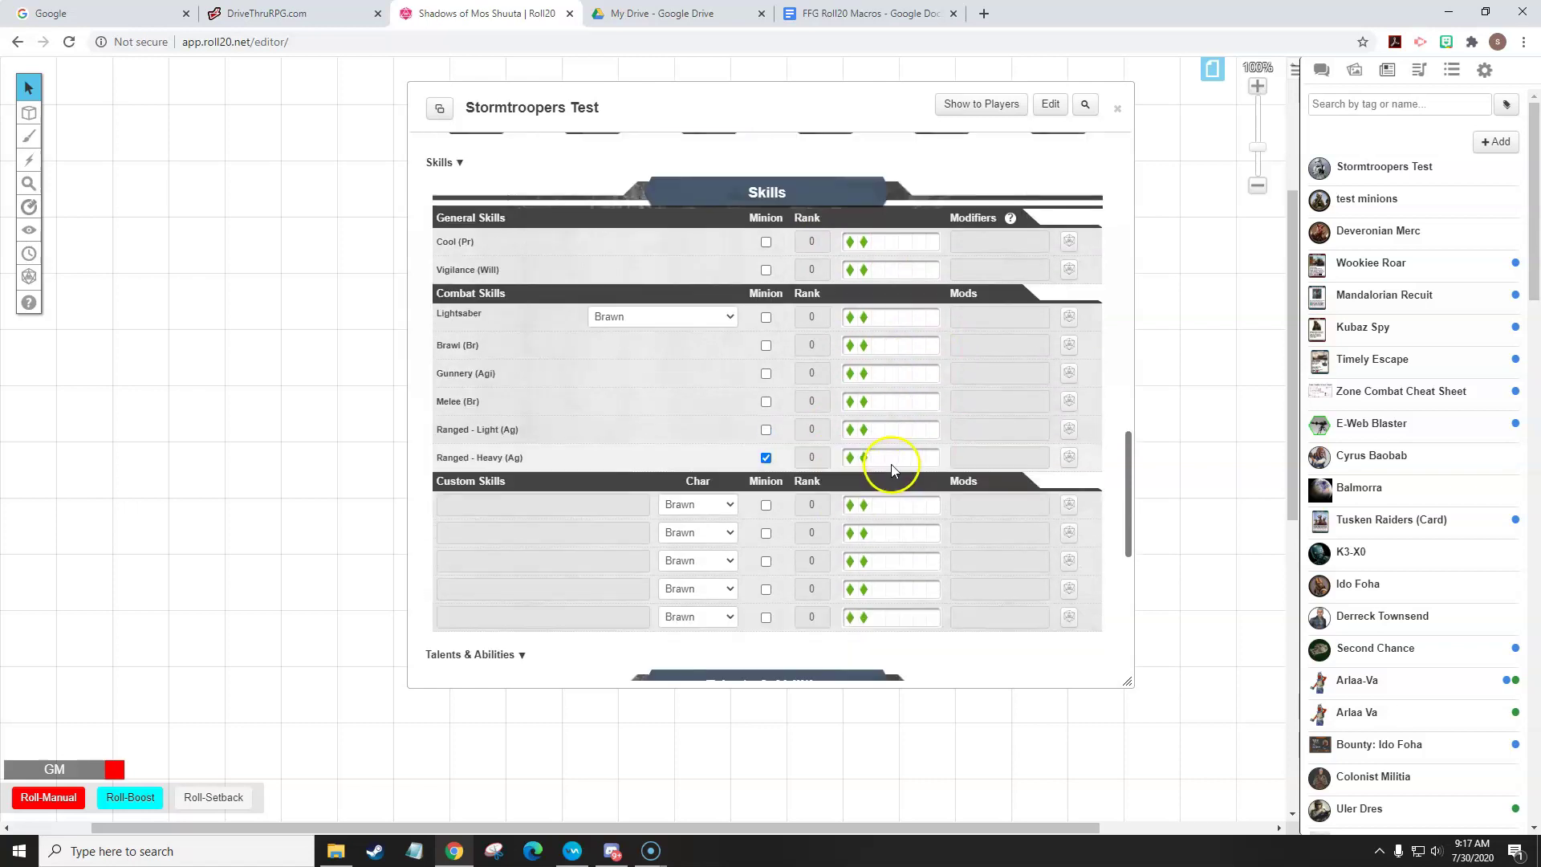
- Set the minion group size to 3 and check the resulting Ranged - Heavy dice pool
scroll(893, 469, "up", 1)
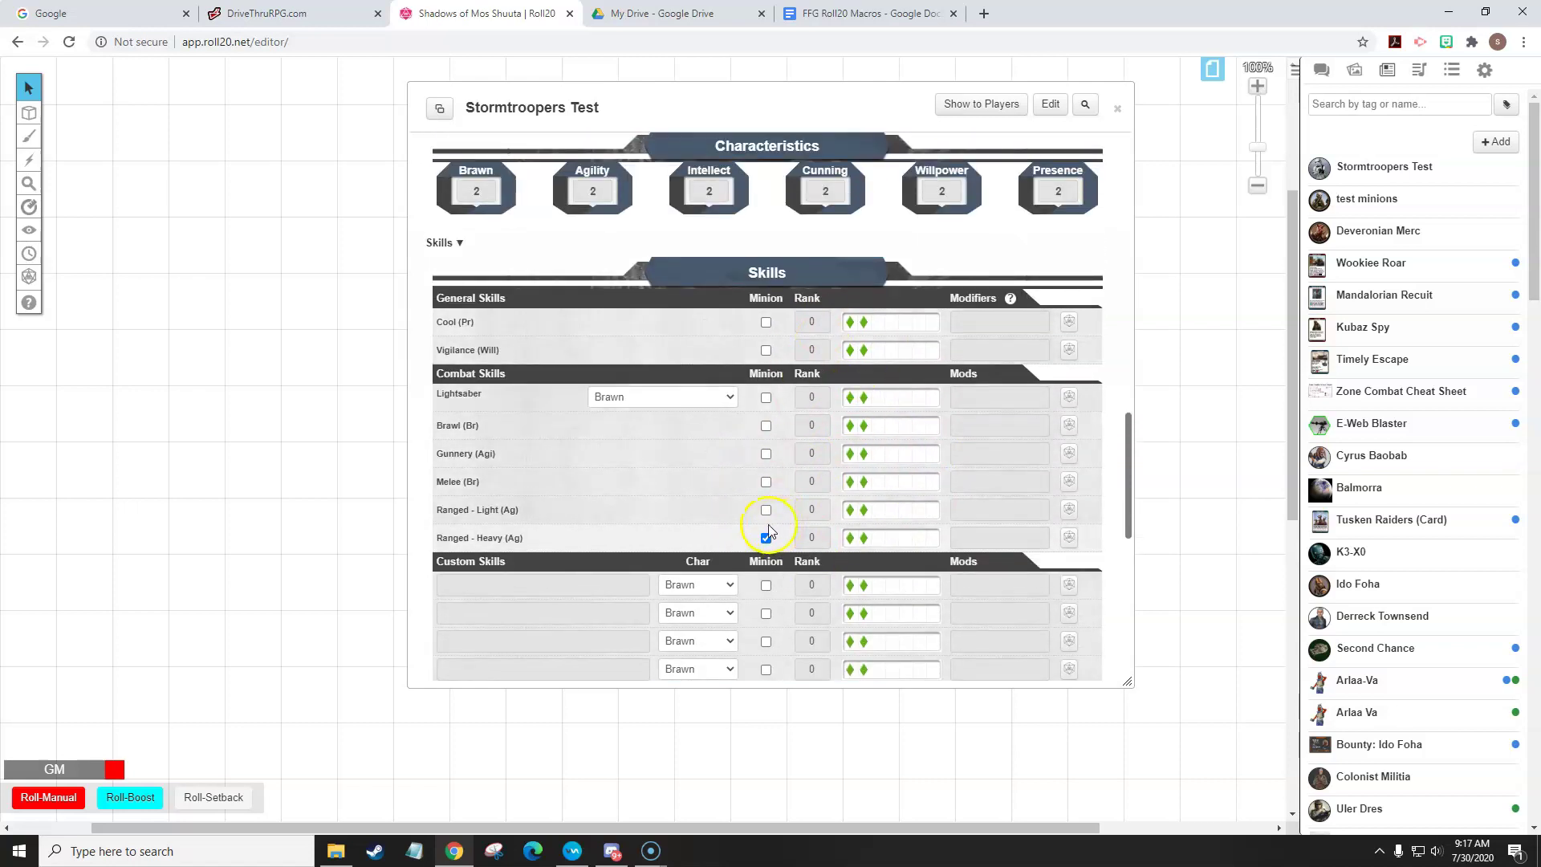
scroll(923, 481, "up", 4)
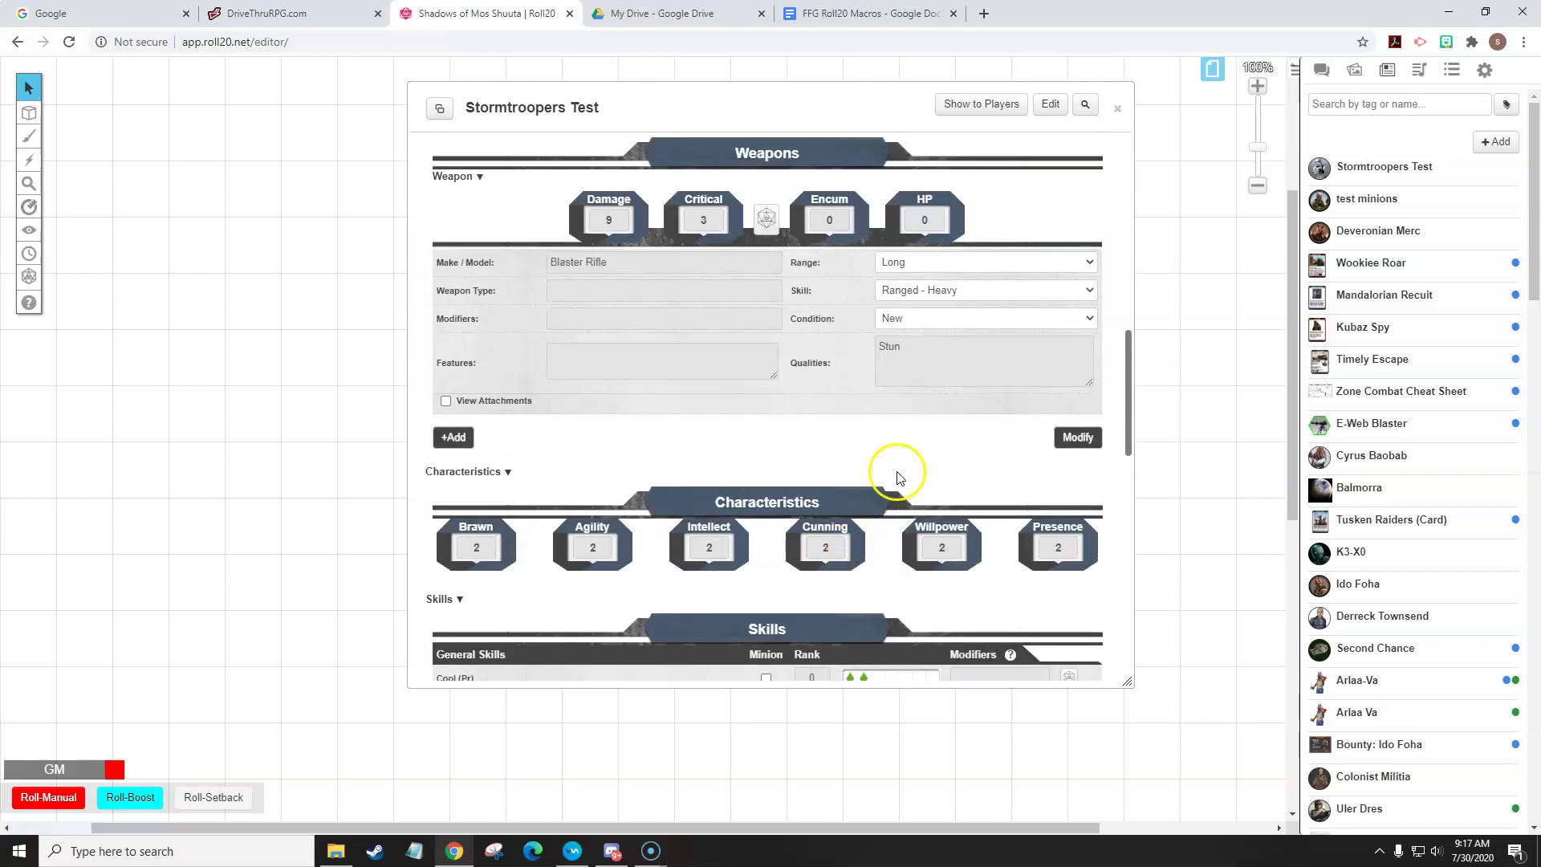
scroll(897, 477, "up", 3)
left_click(1066, 369)
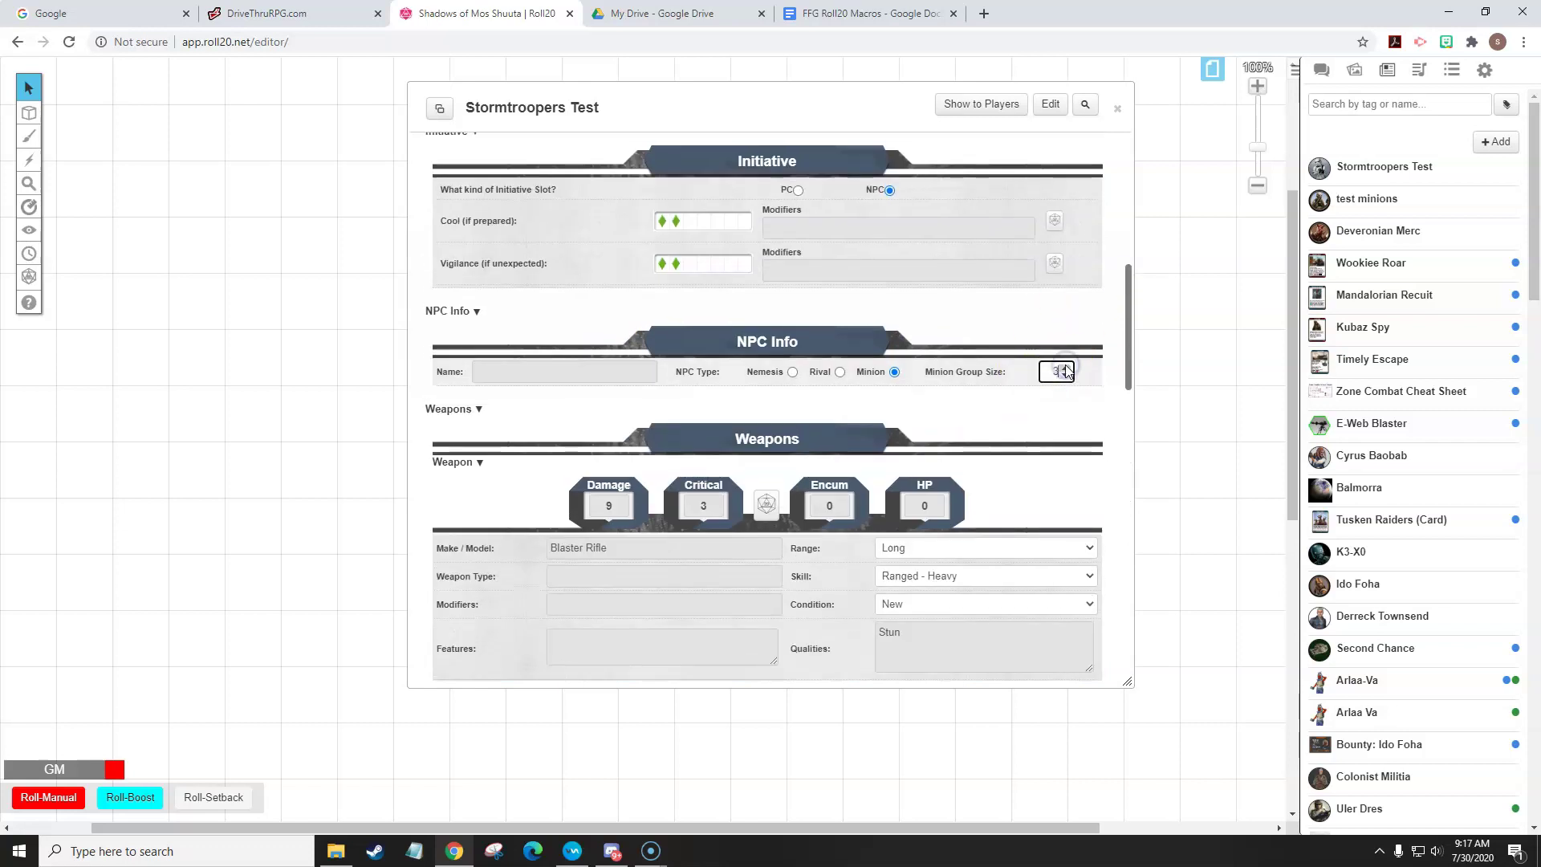
scroll(947, 431, "down", 7)
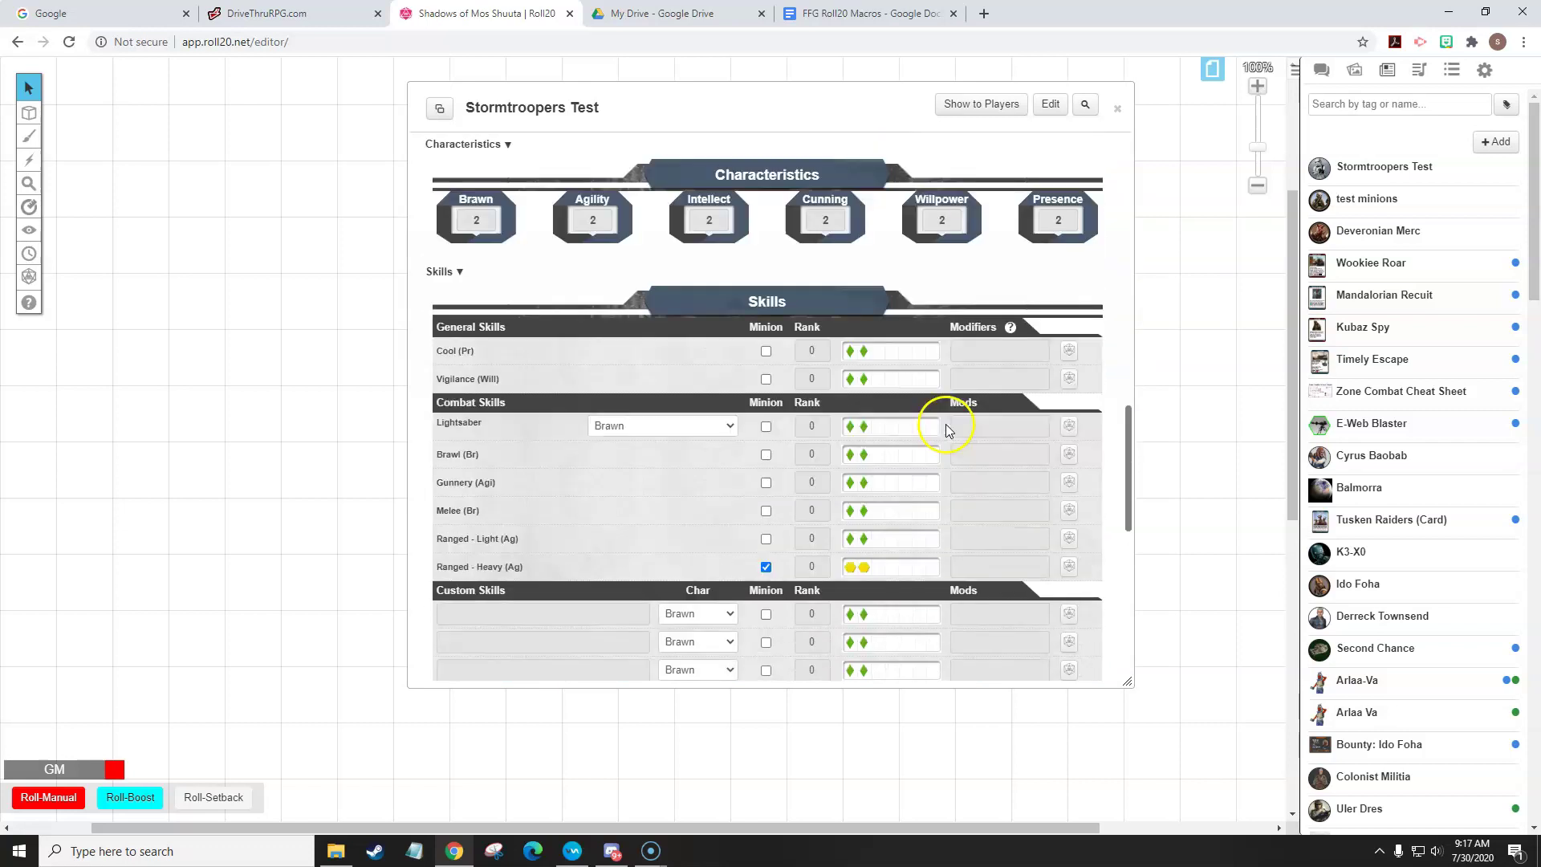
scroll(947, 431, "down", 1)
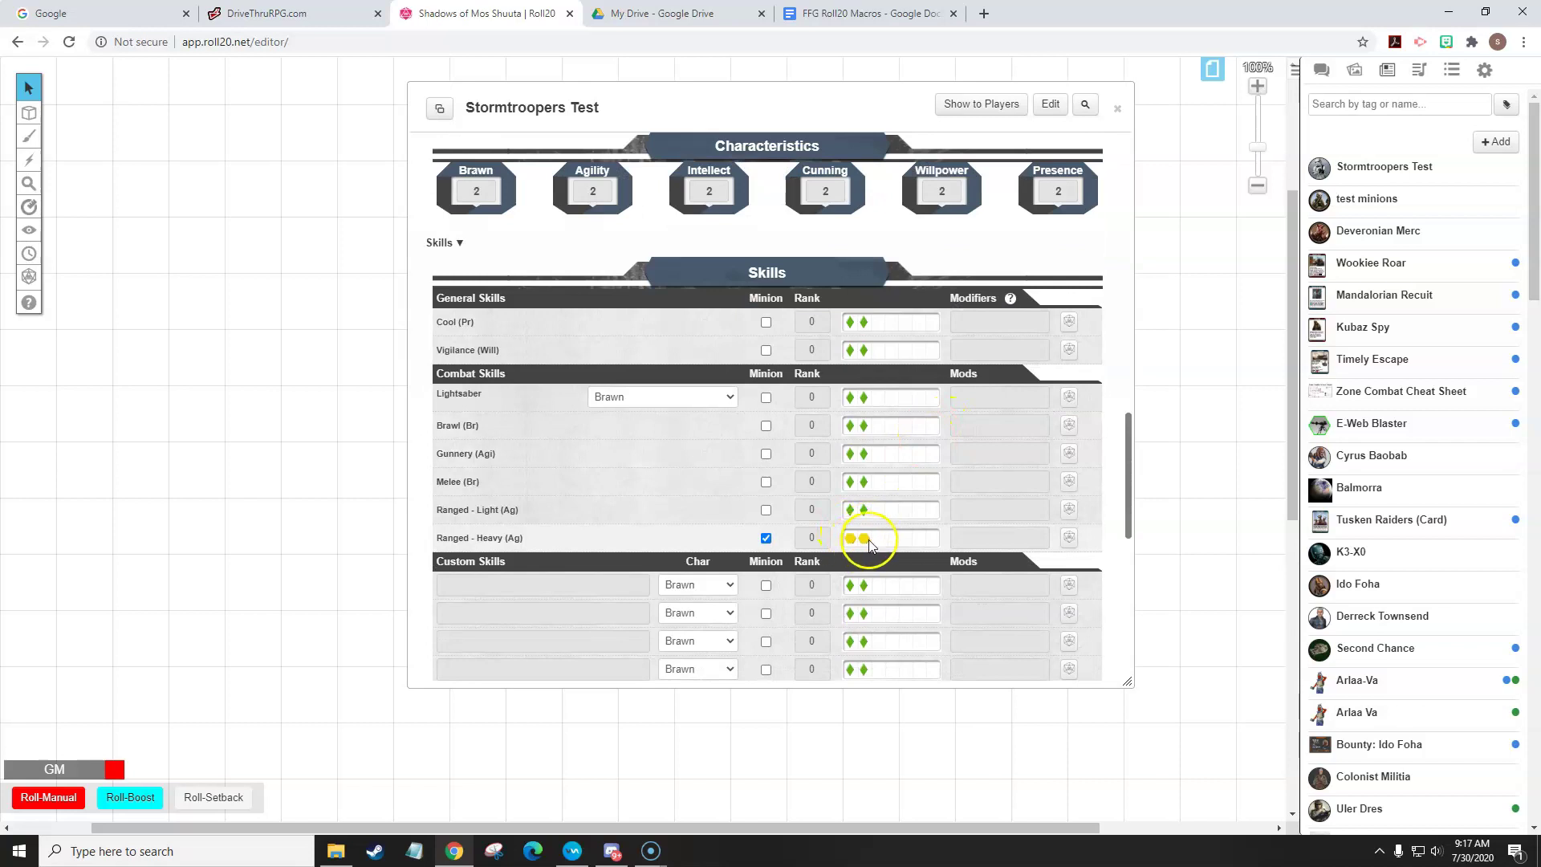
- Show the text chat beside the Stormtroopers Test sheet and bring its NPC Info and Weapons sections into view
scroll(858, 538, "up", 7)
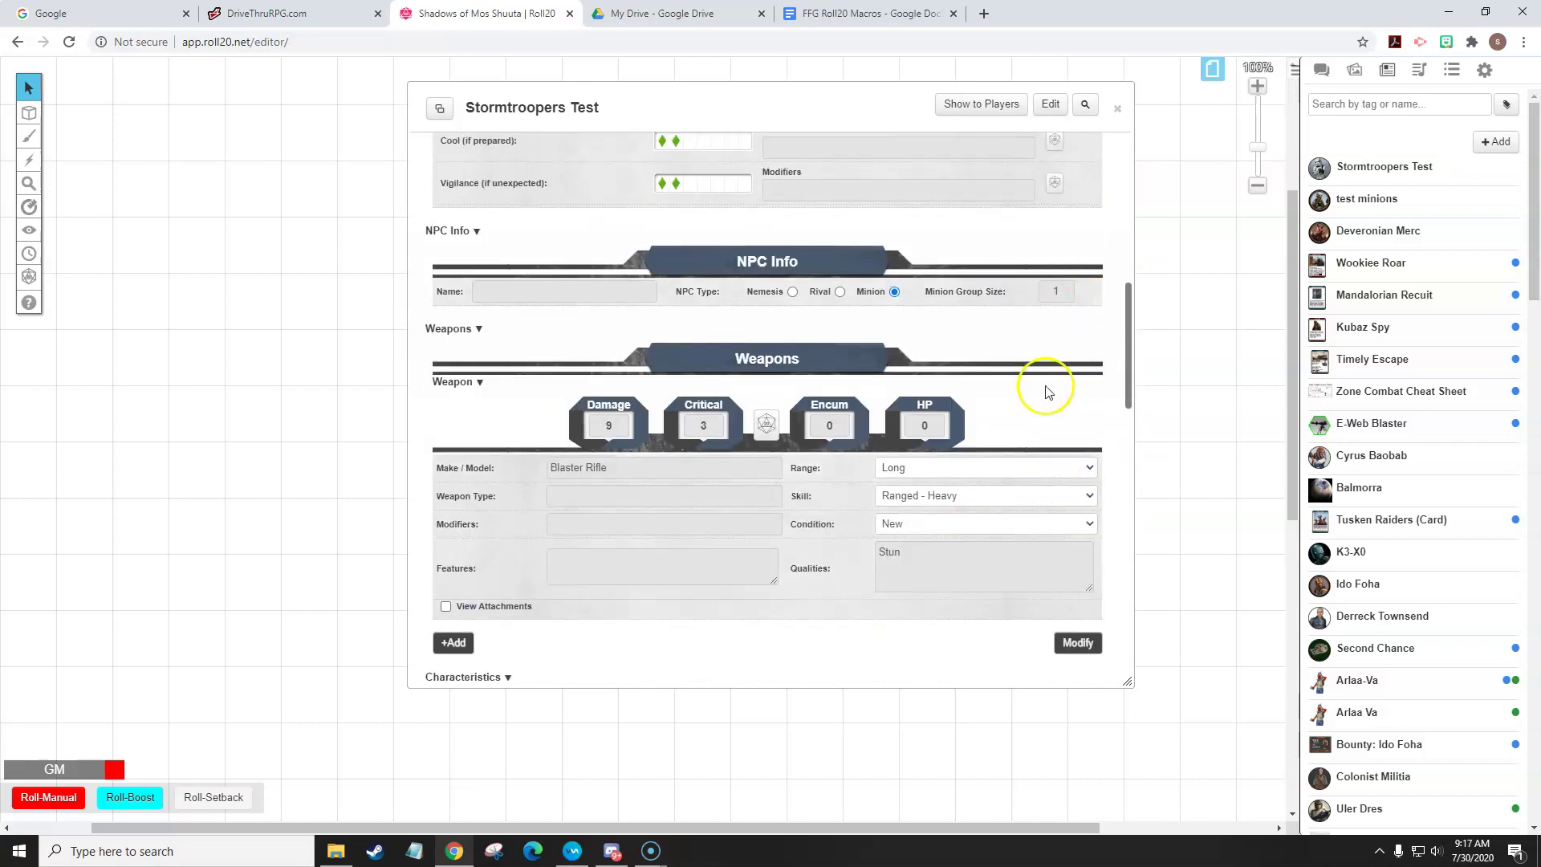
left_click(1236, 147)
left_click(1321, 70)
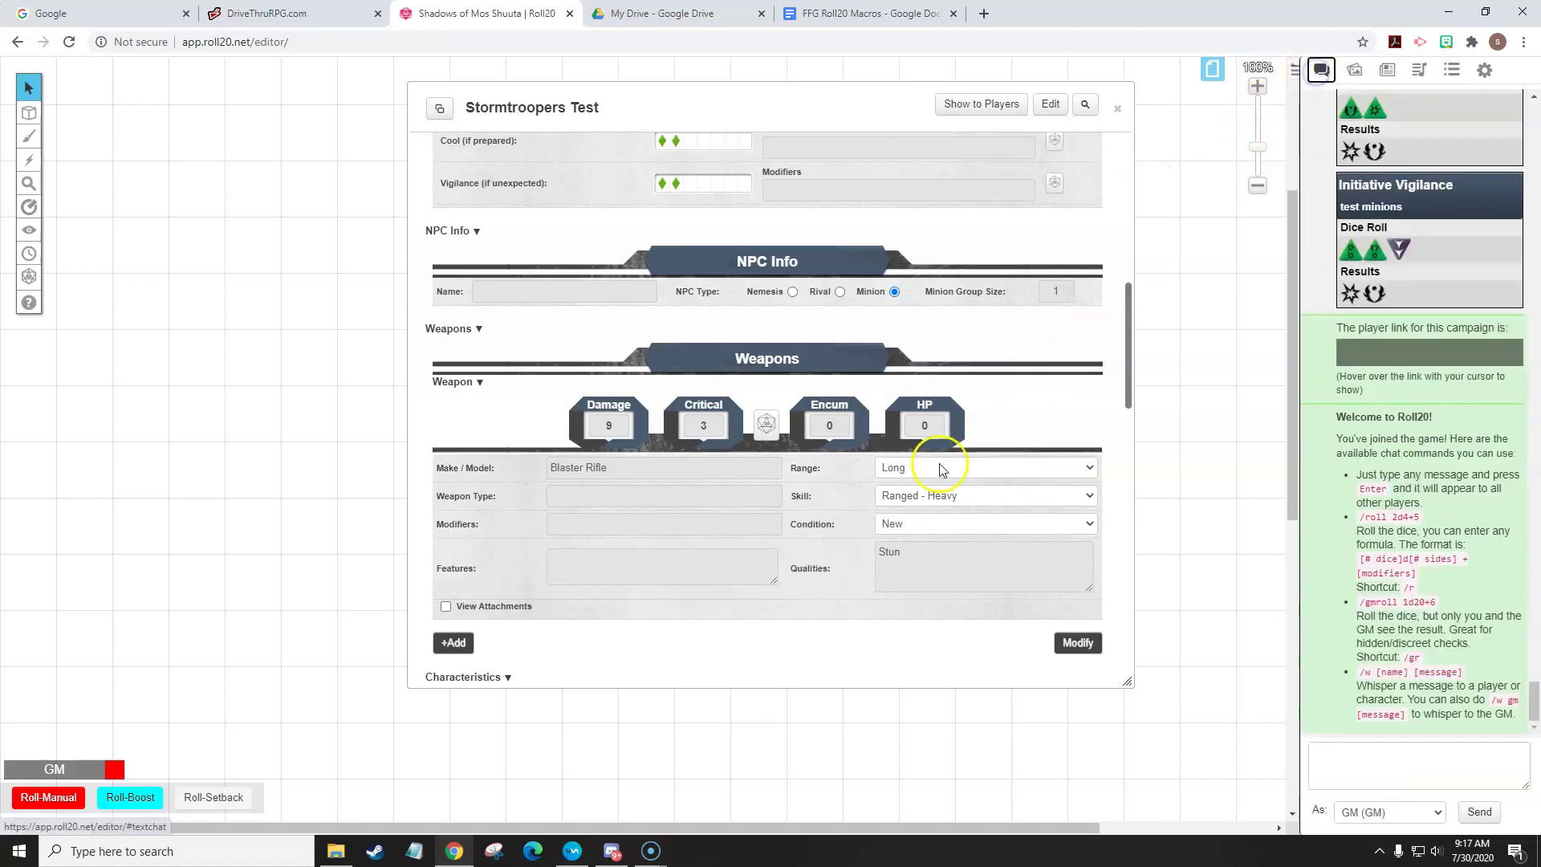
scroll(764, 433, "down", 1)
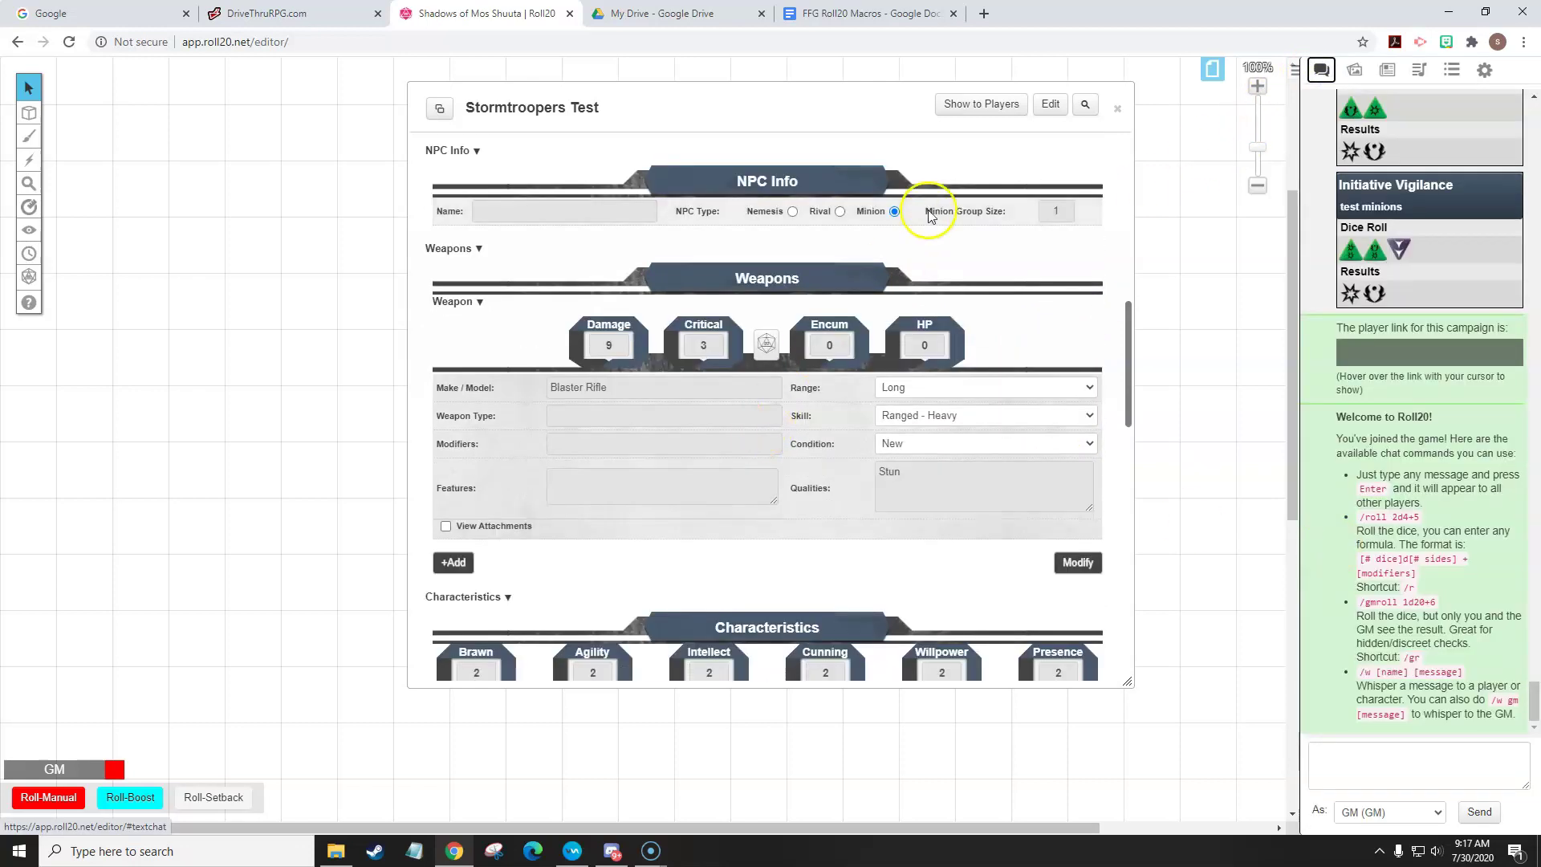
- Collapse the character sheet, place the stormtrooper image file on the tabletop as a token, and resize it to about 2 by 2 grid squares
left_click(1115, 112)
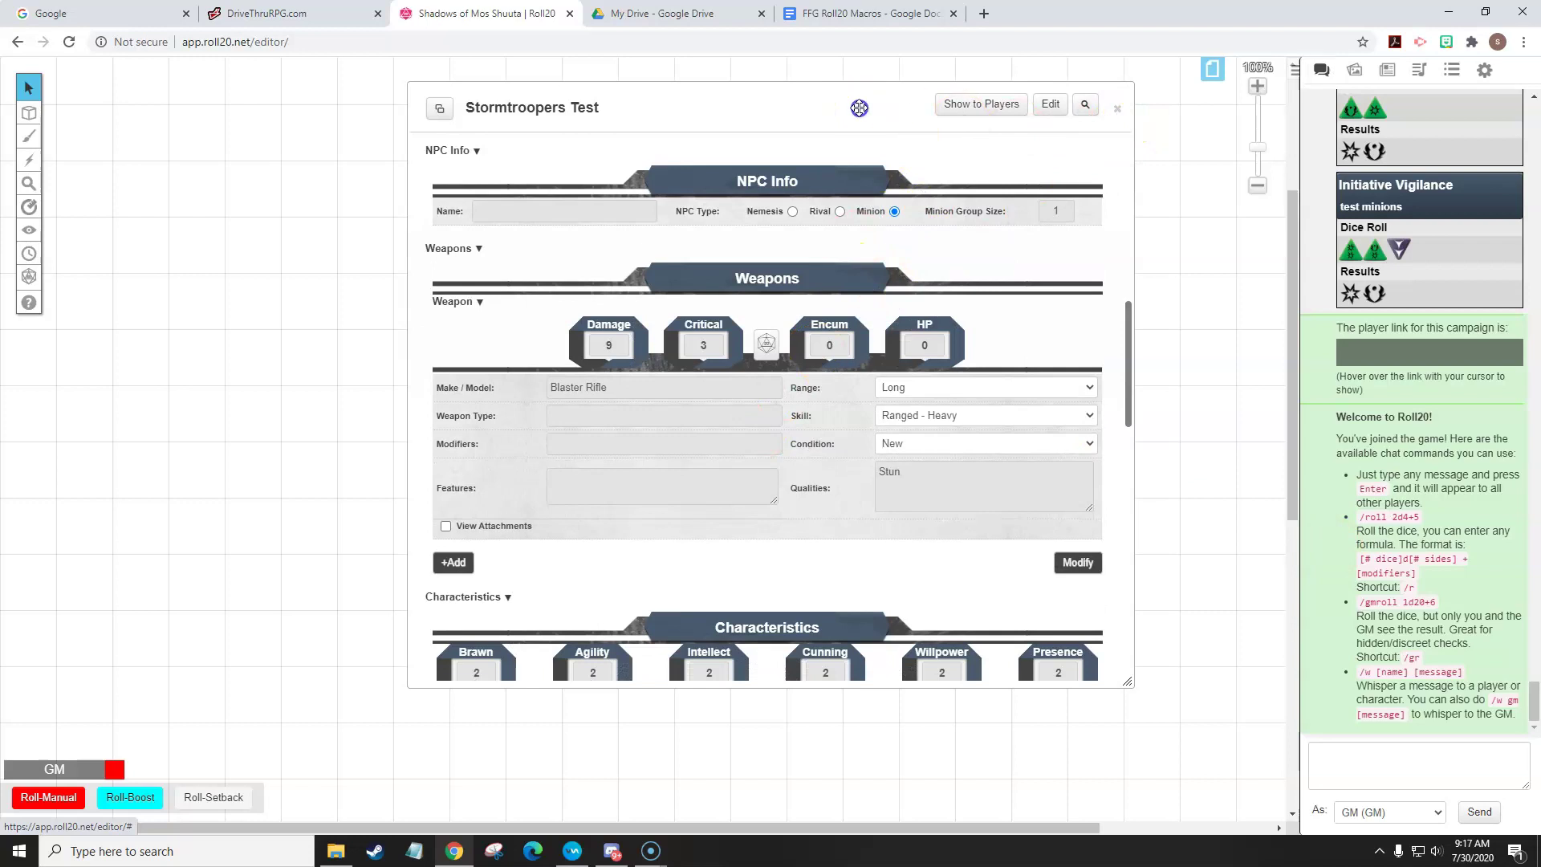
left_click(336, 850)
left_click_drag(1470, 506, 640, 403)
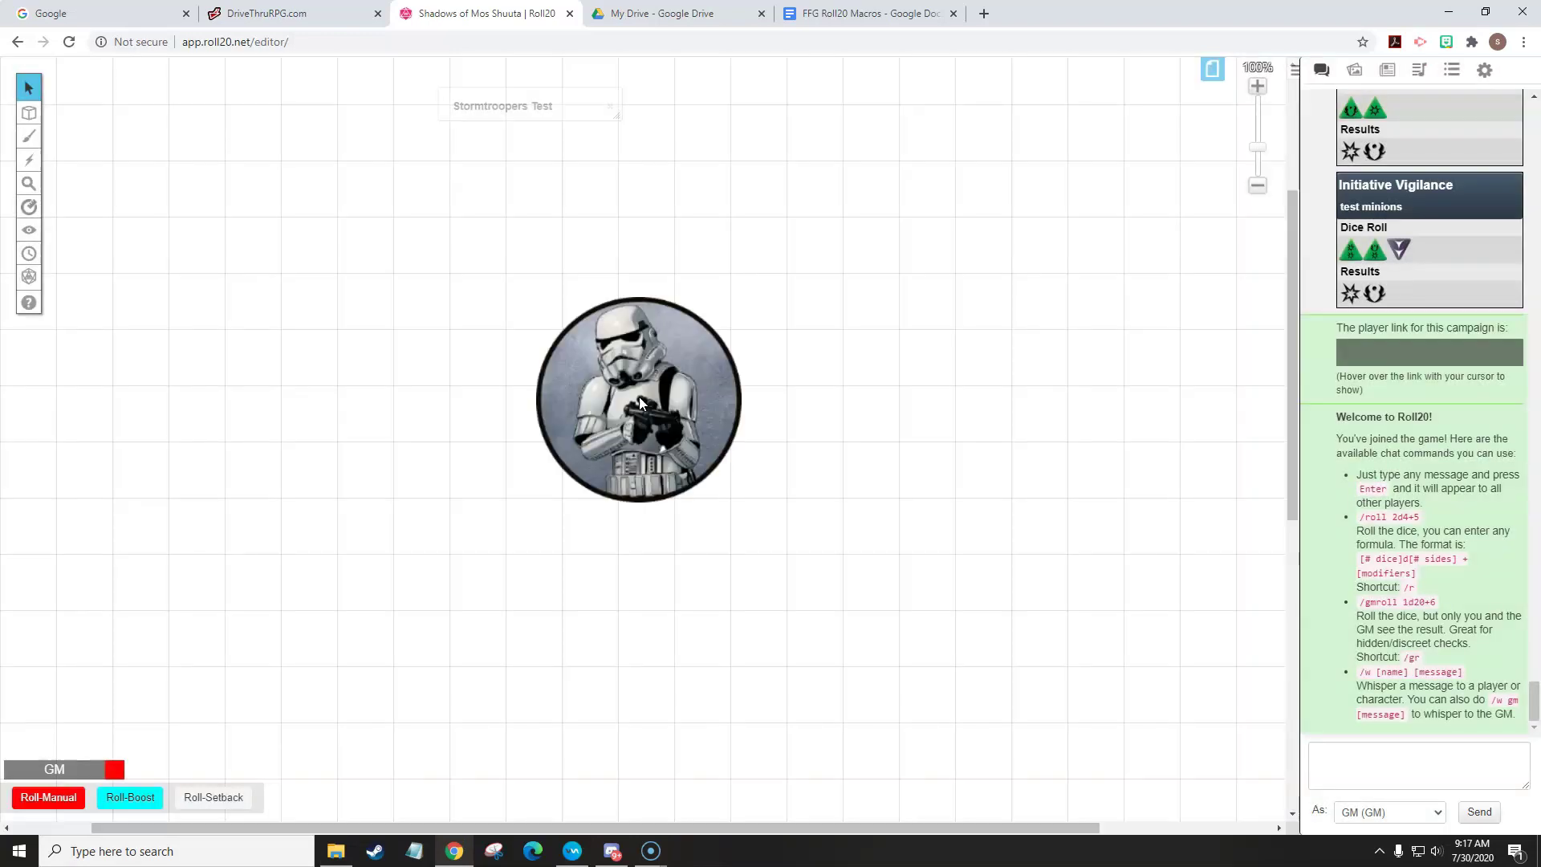
left_click(639, 396)
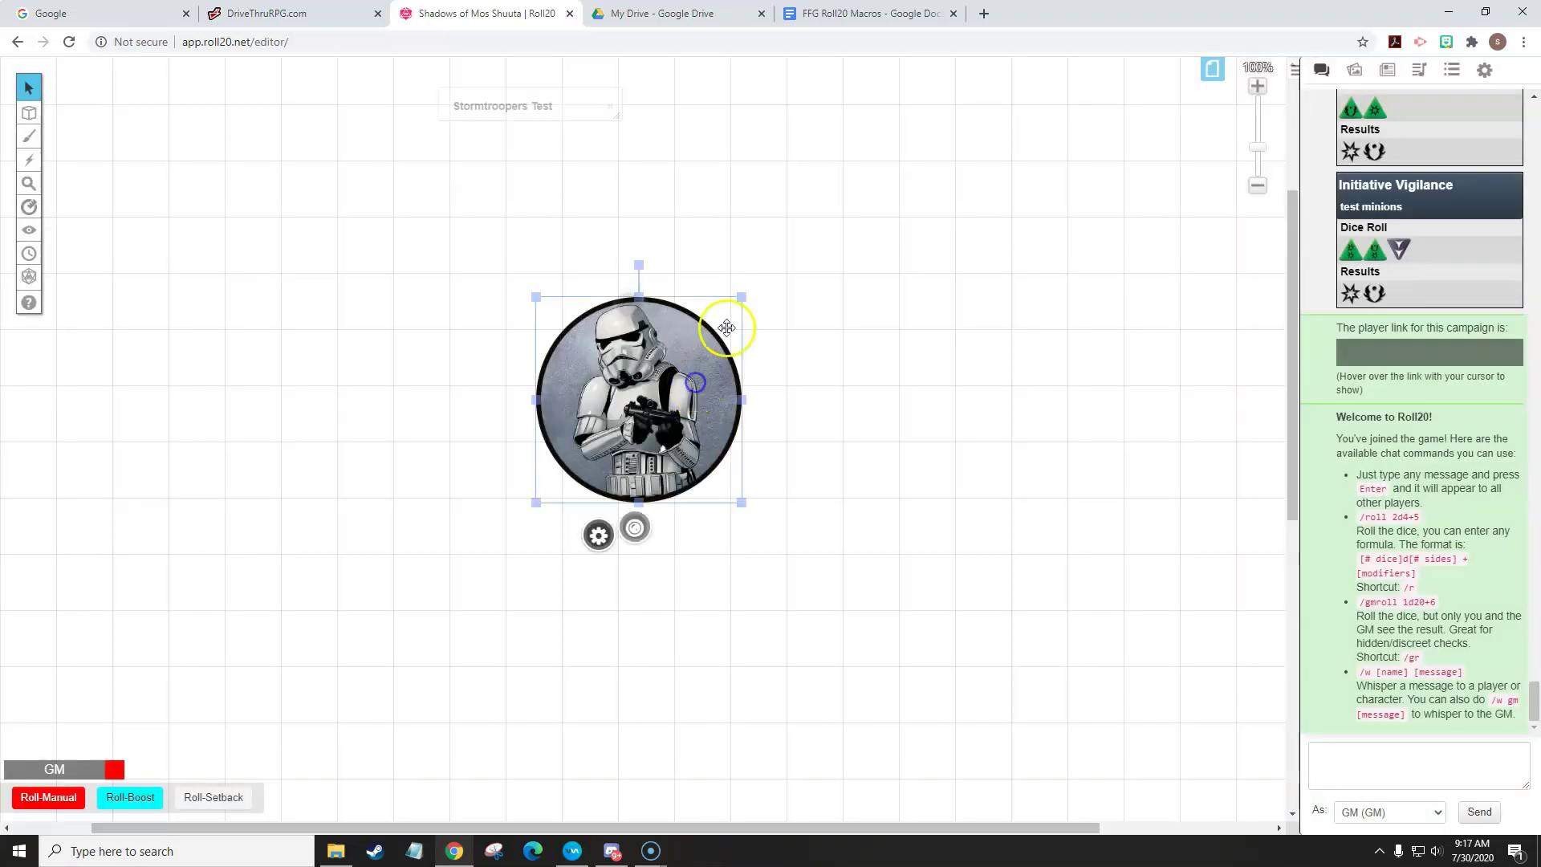
left_click_drag(739, 299, 637, 393)
left_click(573, 438)
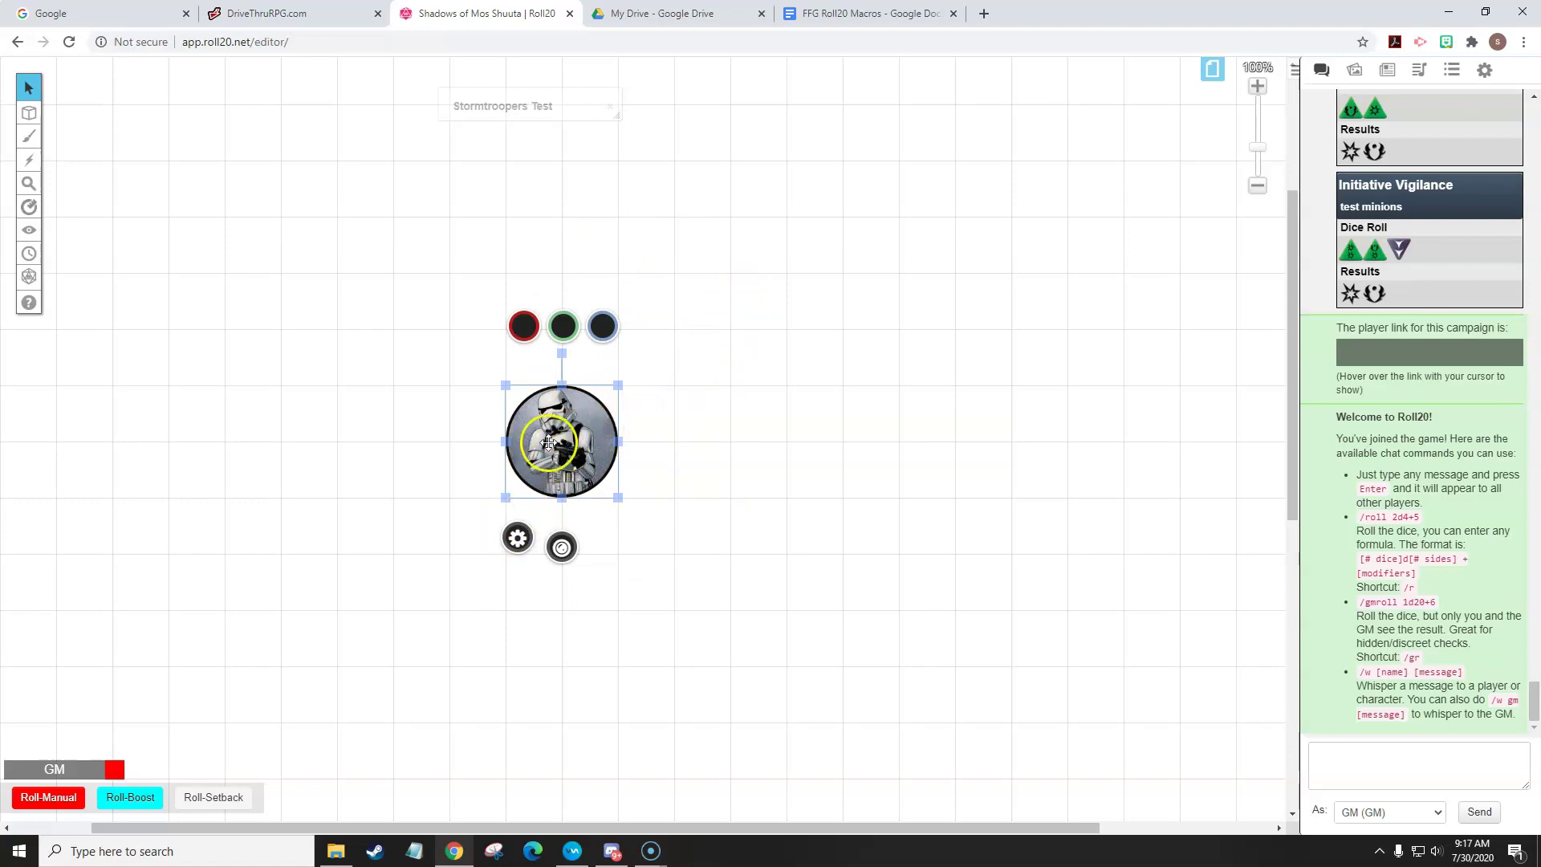
- Set the stormtrooper token to represent the Stormtroopers Test character and save the token settings
double_click(499, 104)
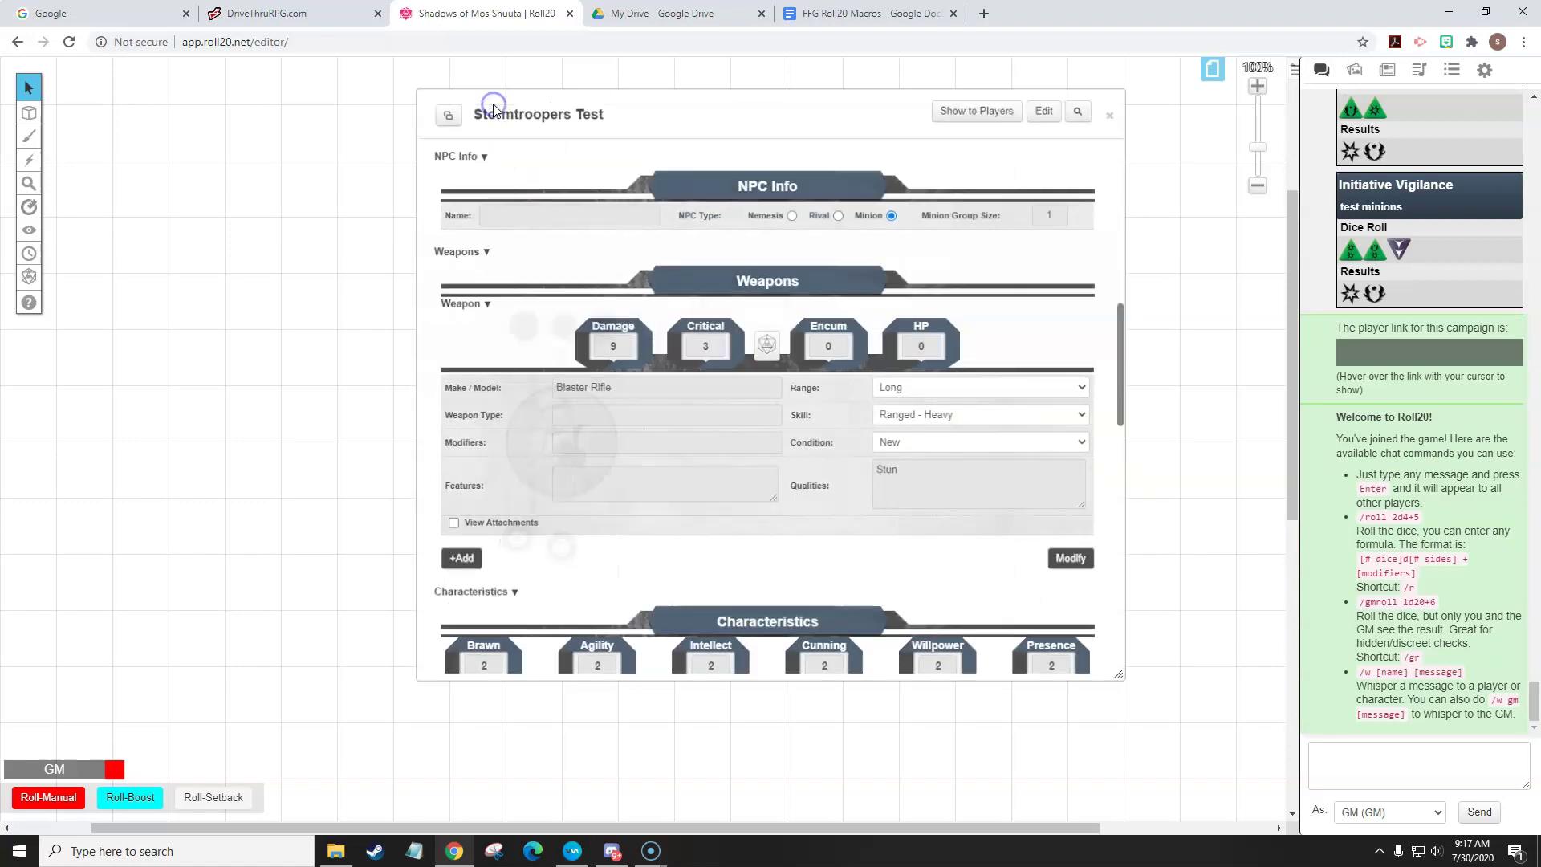
double_click(493, 104)
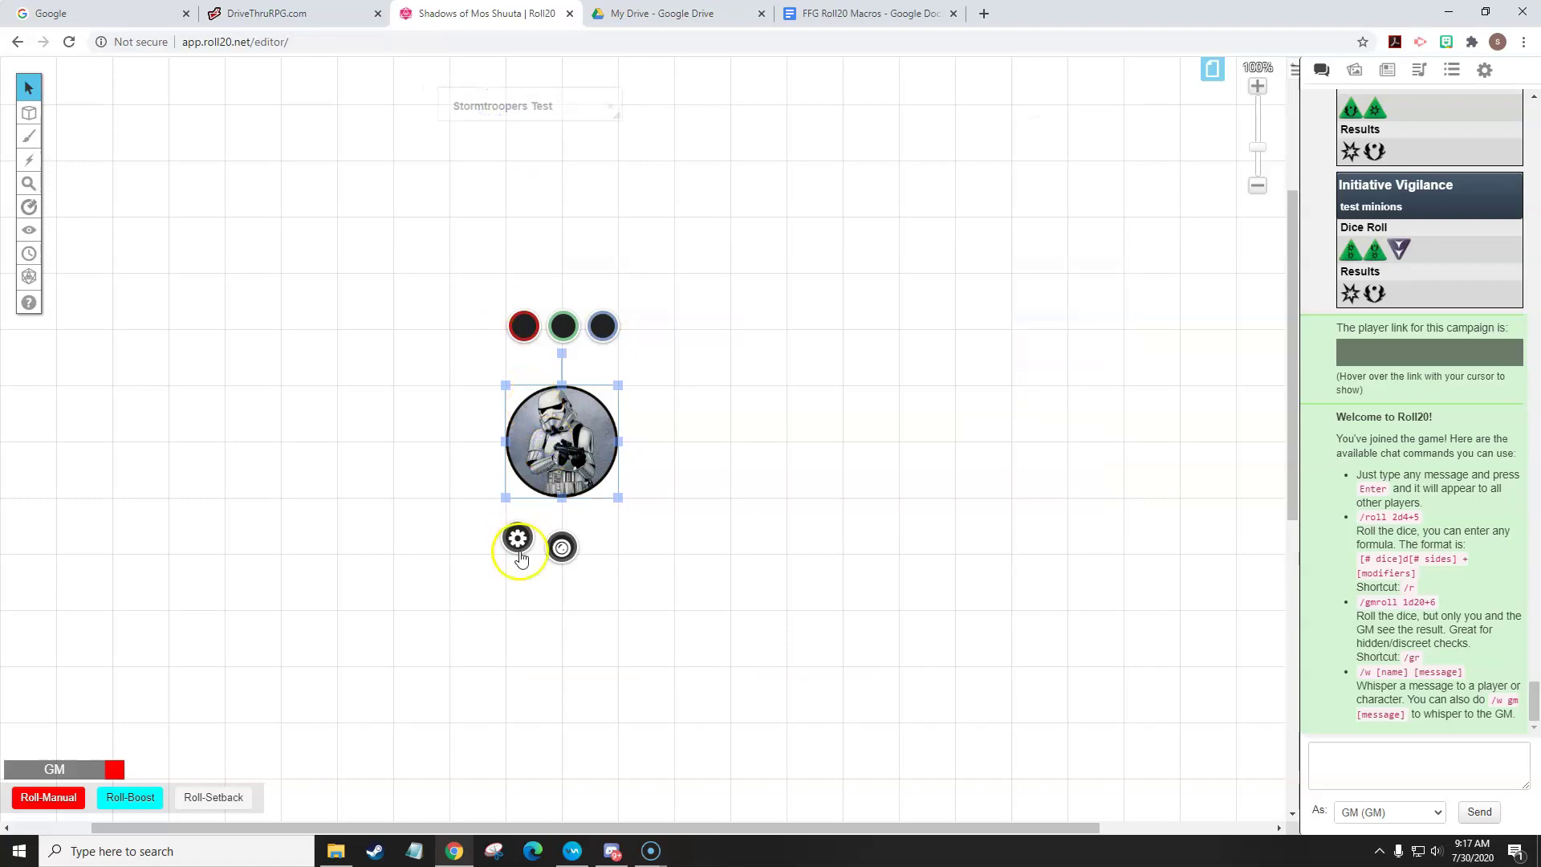
left_click(518, 541)
left_click(679, 208)
scroll(679, 278, "down", 2)
left_click_drag(679, 278, 665, 404)
left_click(604, 367)
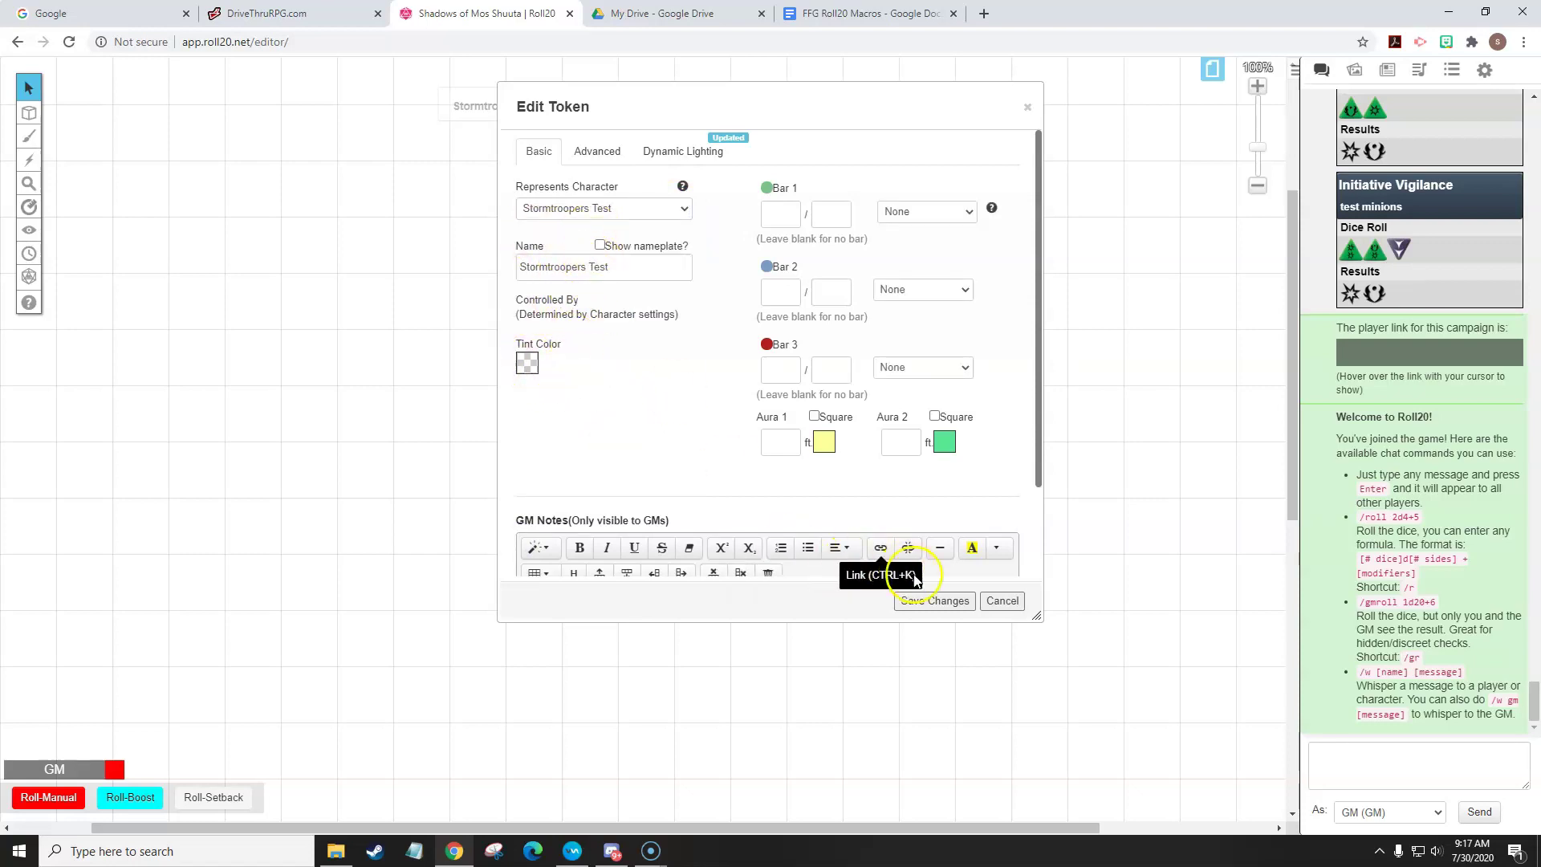
left_click(929, 602)
- Assign the selected stormtrooper token as the default token of the Stormtroopers Test character and save the changes
left_click(612, 436)
left_click(629, 444)
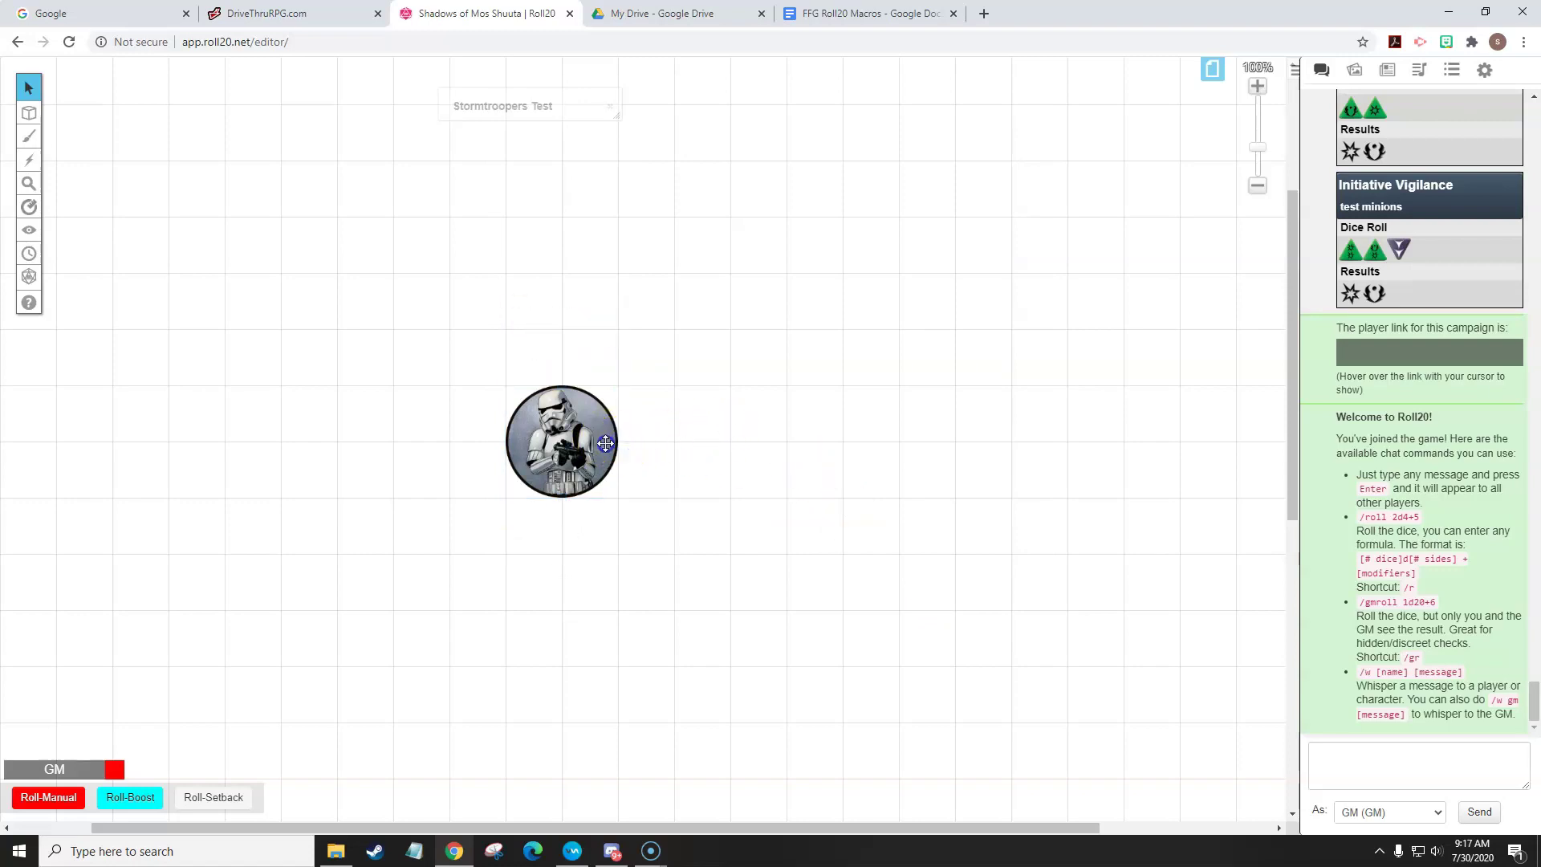
left_click(606, 443)
left_click(551, 108)
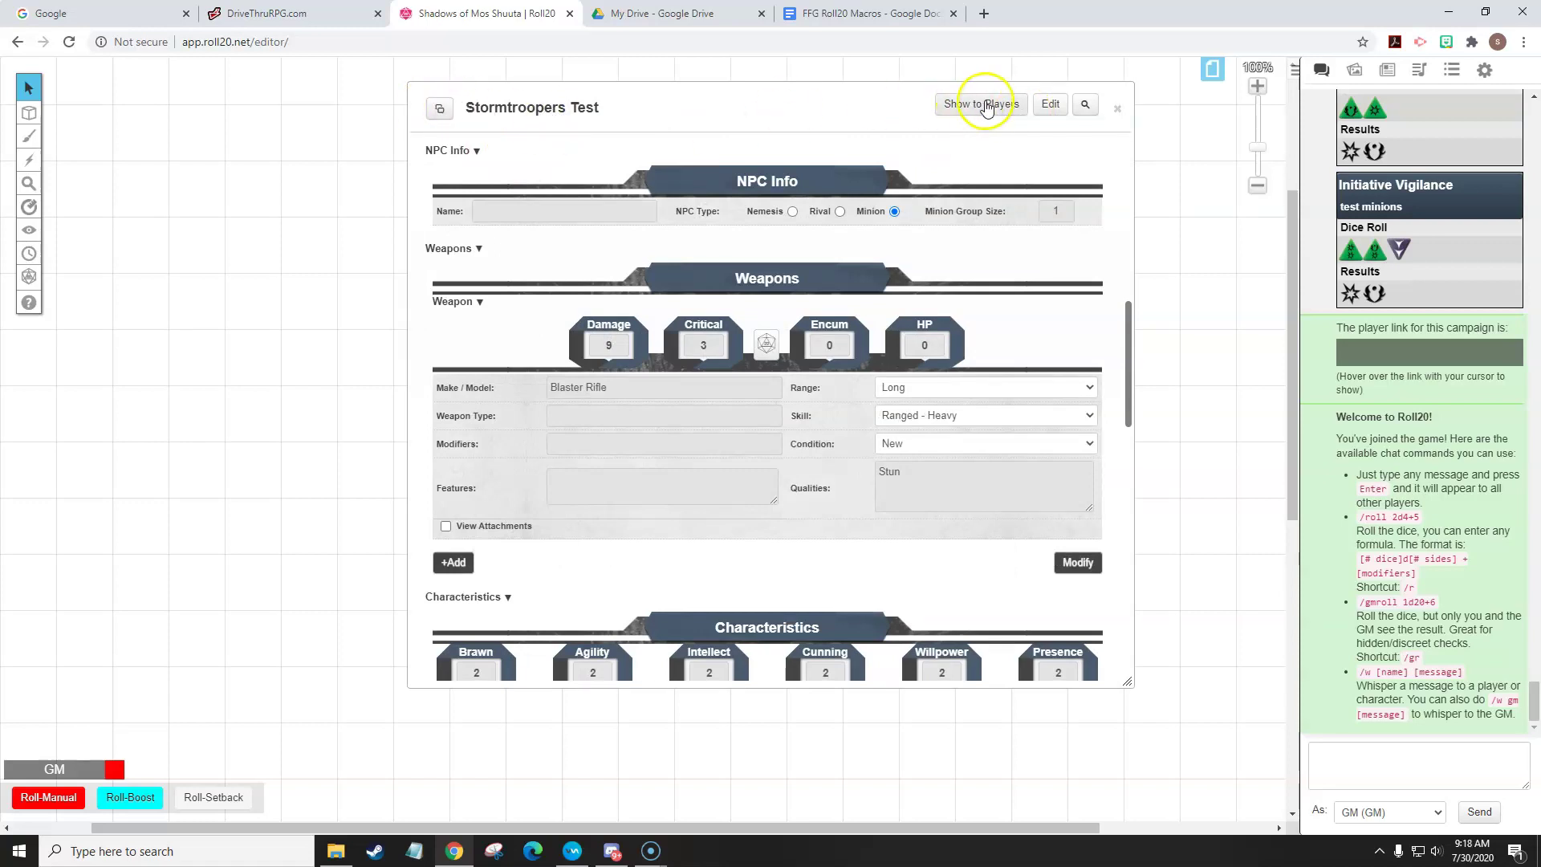
left_click(1050, 103)
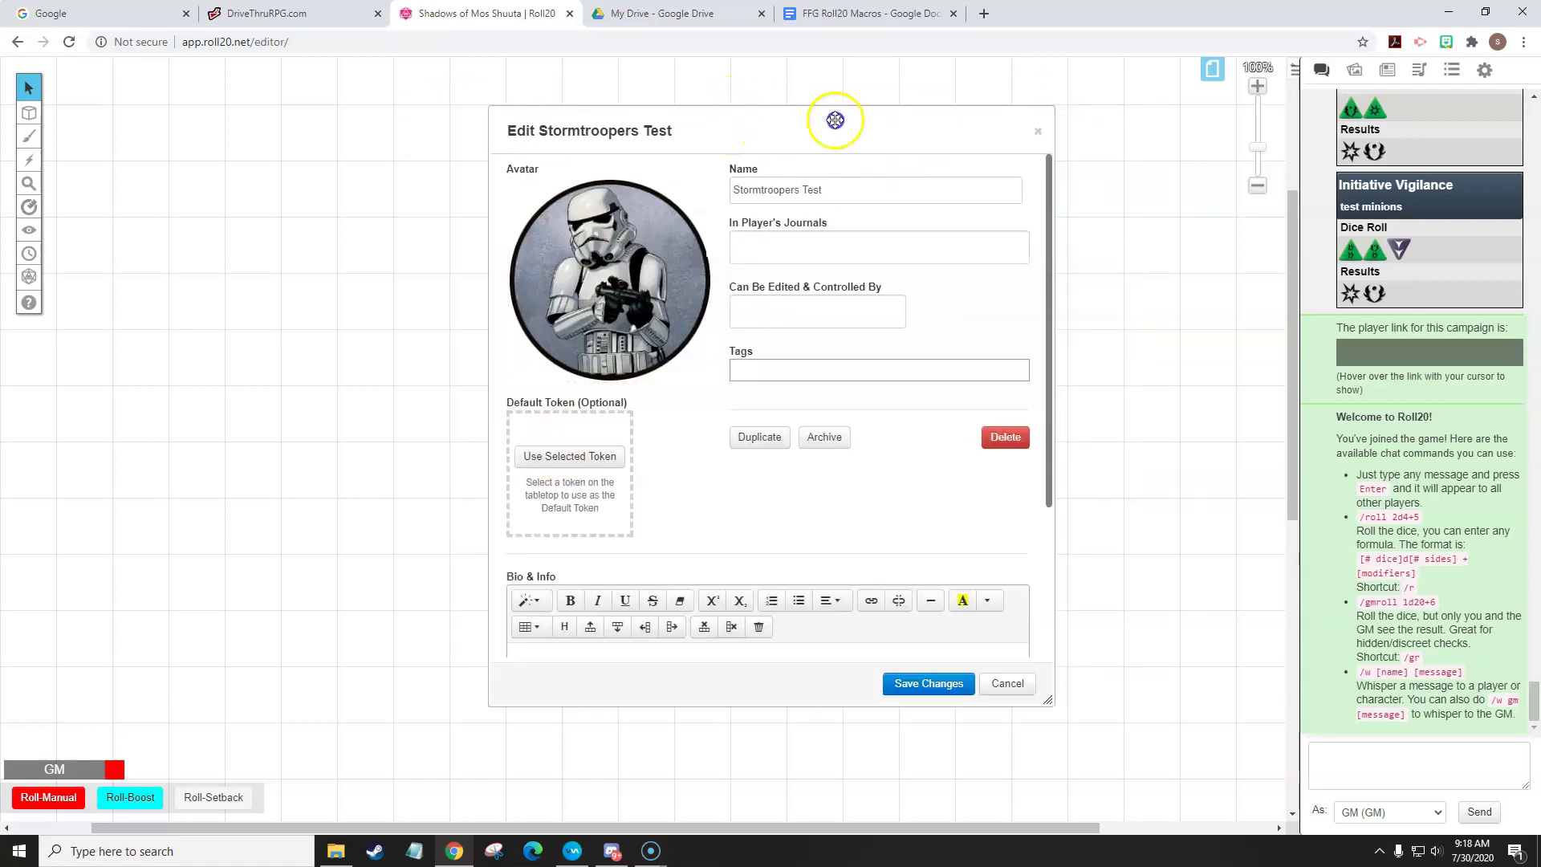
left_click_drag(767, 125, 975, 109)
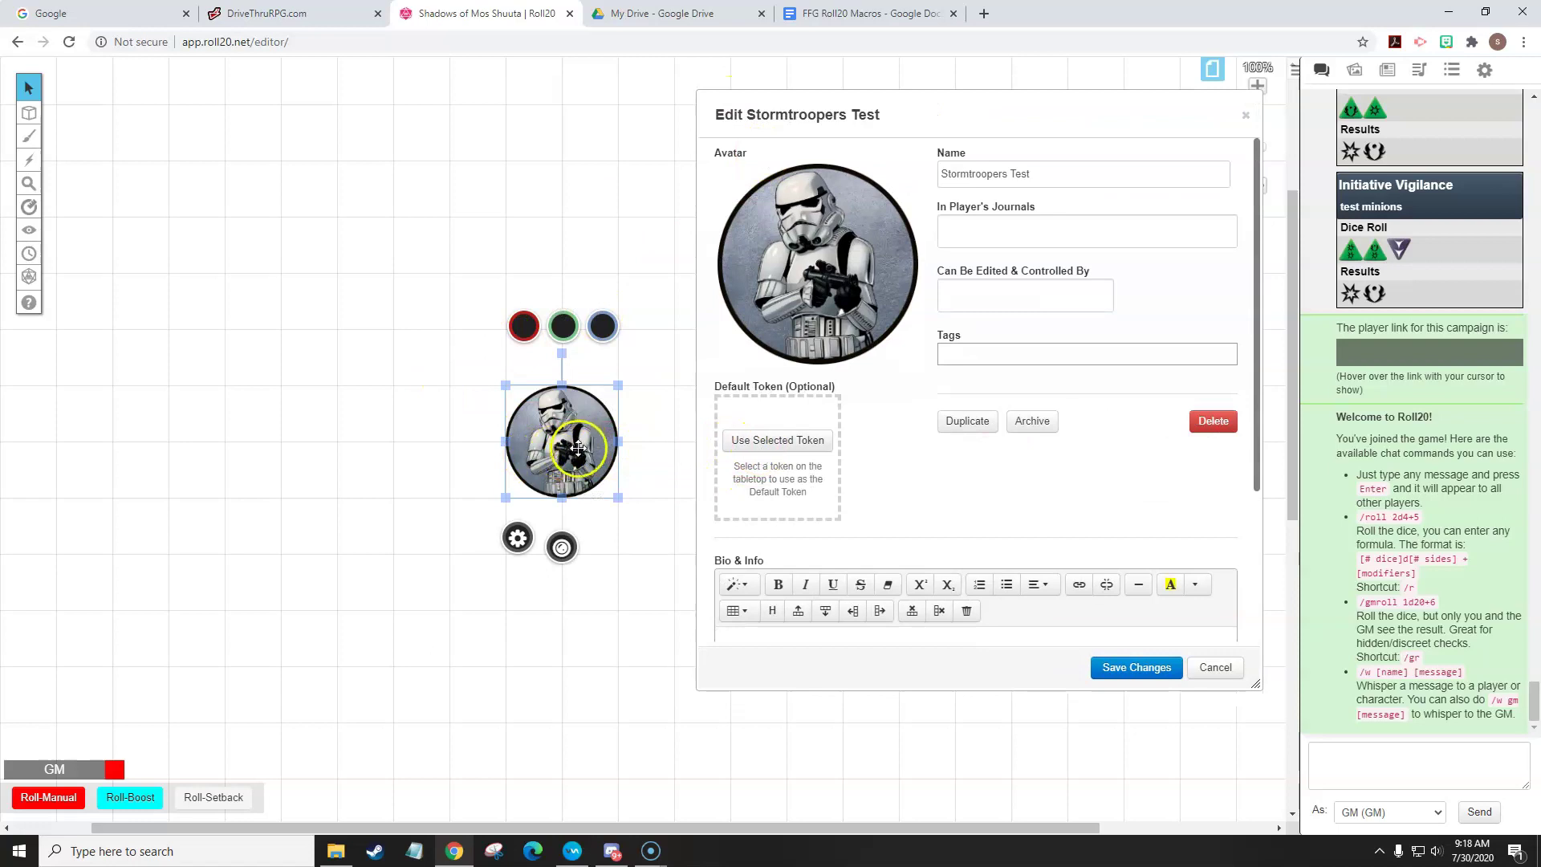
left_click(772, 440)
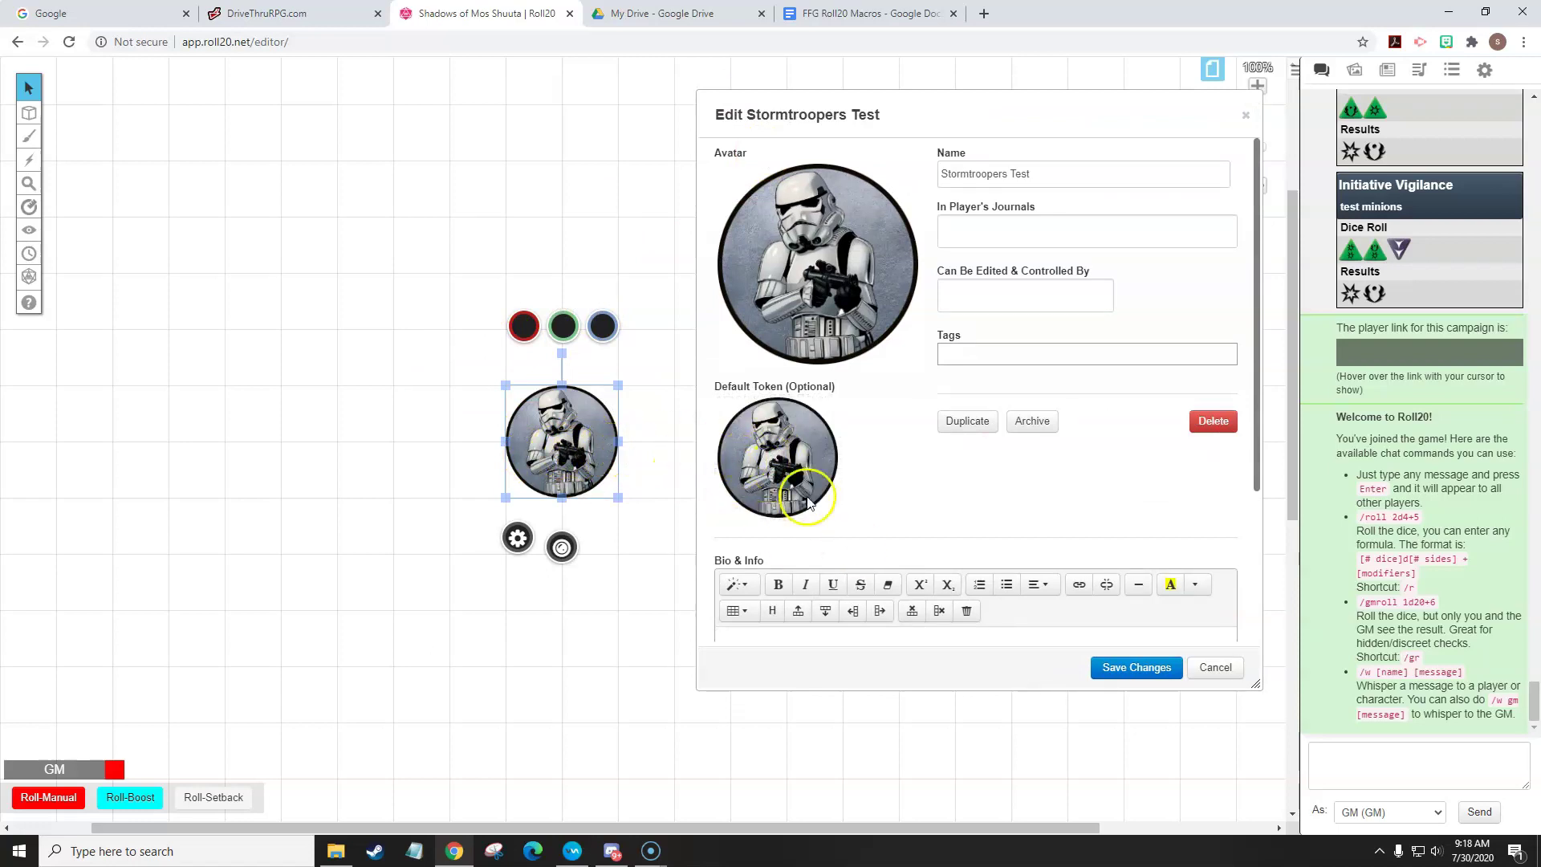
left_click(1106, 673)
- Roll the Blaster Rifle attack from the Weapons section of the character sheet
scroll(813, 415, "down", 3)
scroll(813, 415, "down", 4)
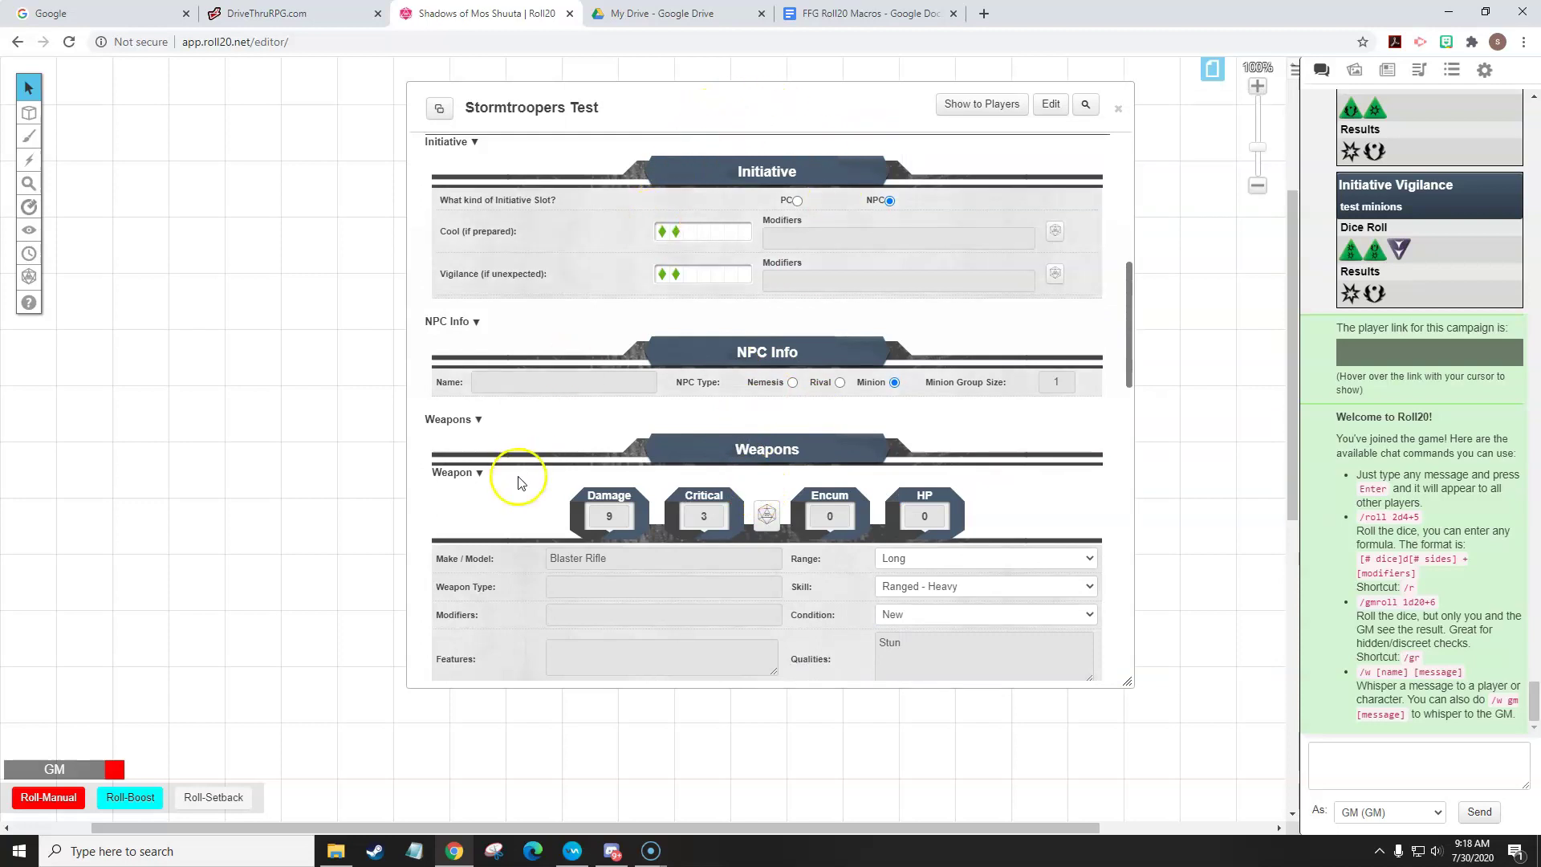
scroll(643, 466, "down", 1)
scroll(768, 414, "down", 2)
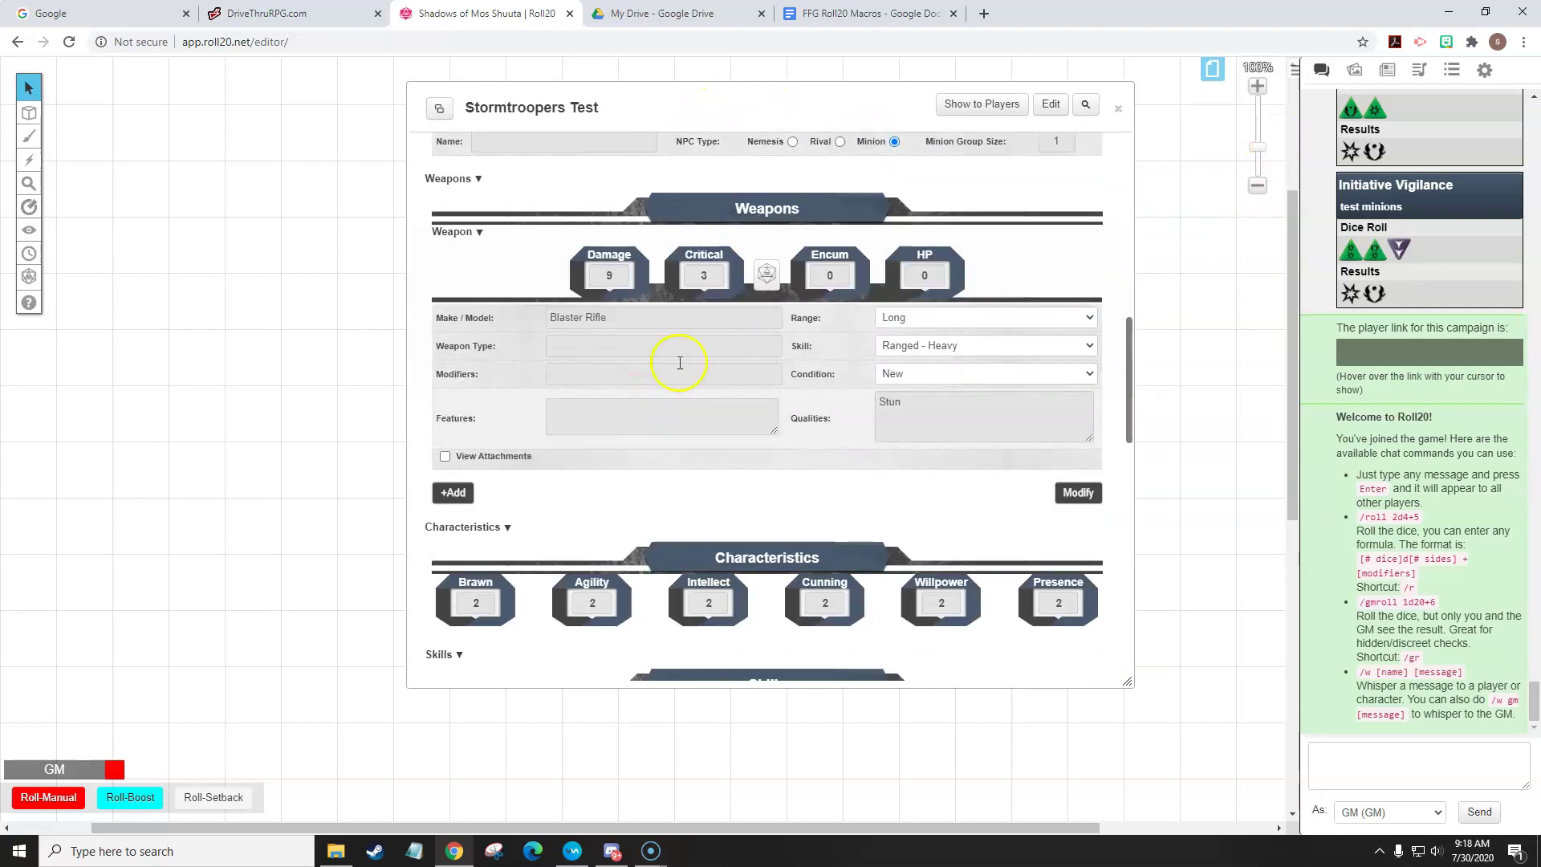
left_click(768, 277)
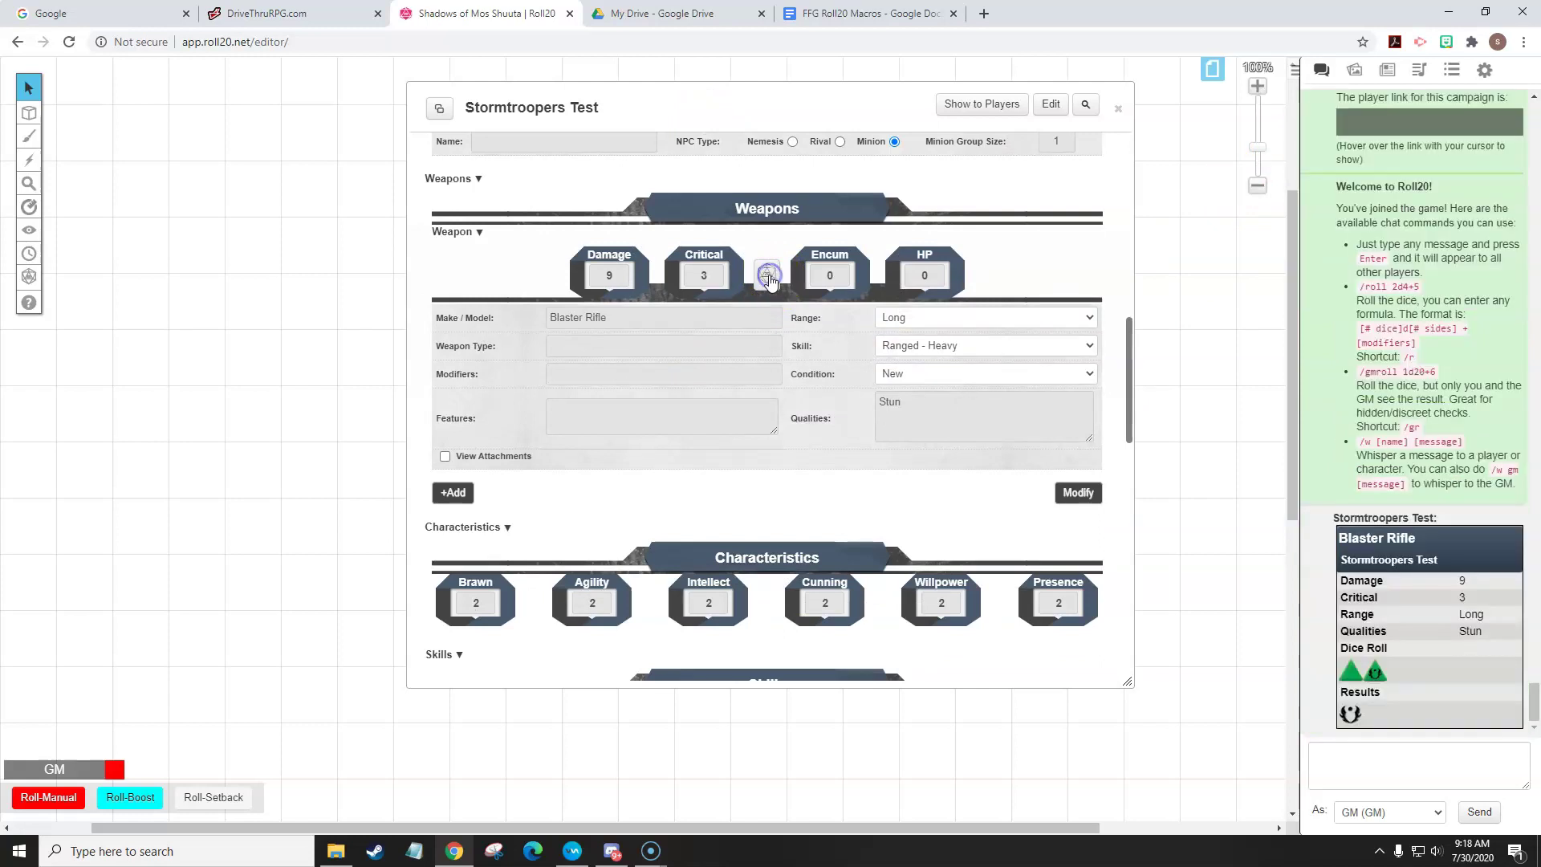
- Recall the Blaster Rifle roll command in the chat entry and select its full text for copying
left_click(1394, 774)
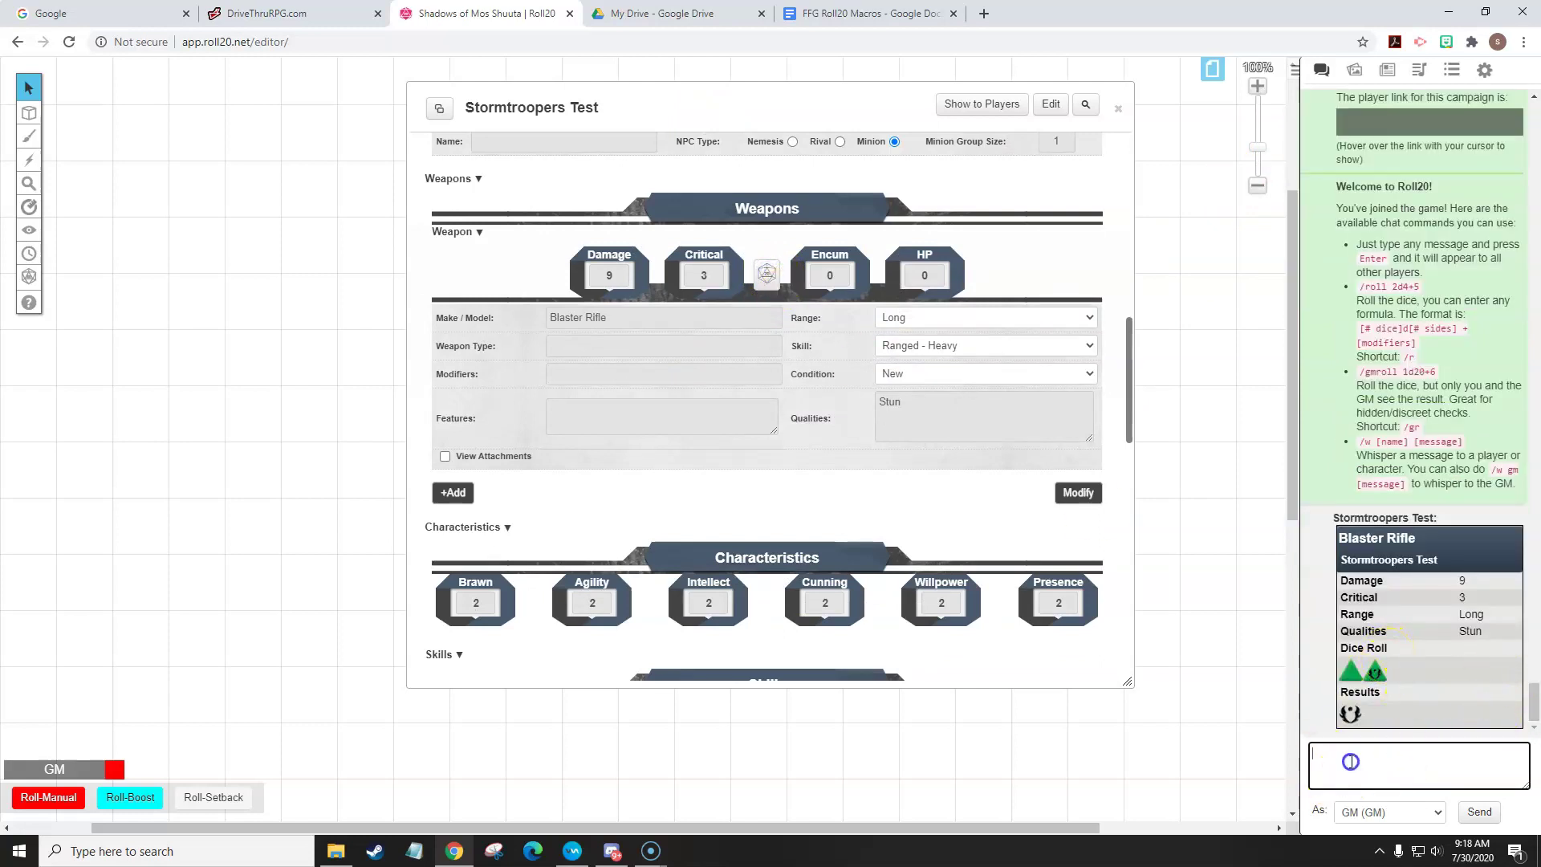
key("ctrl+v")
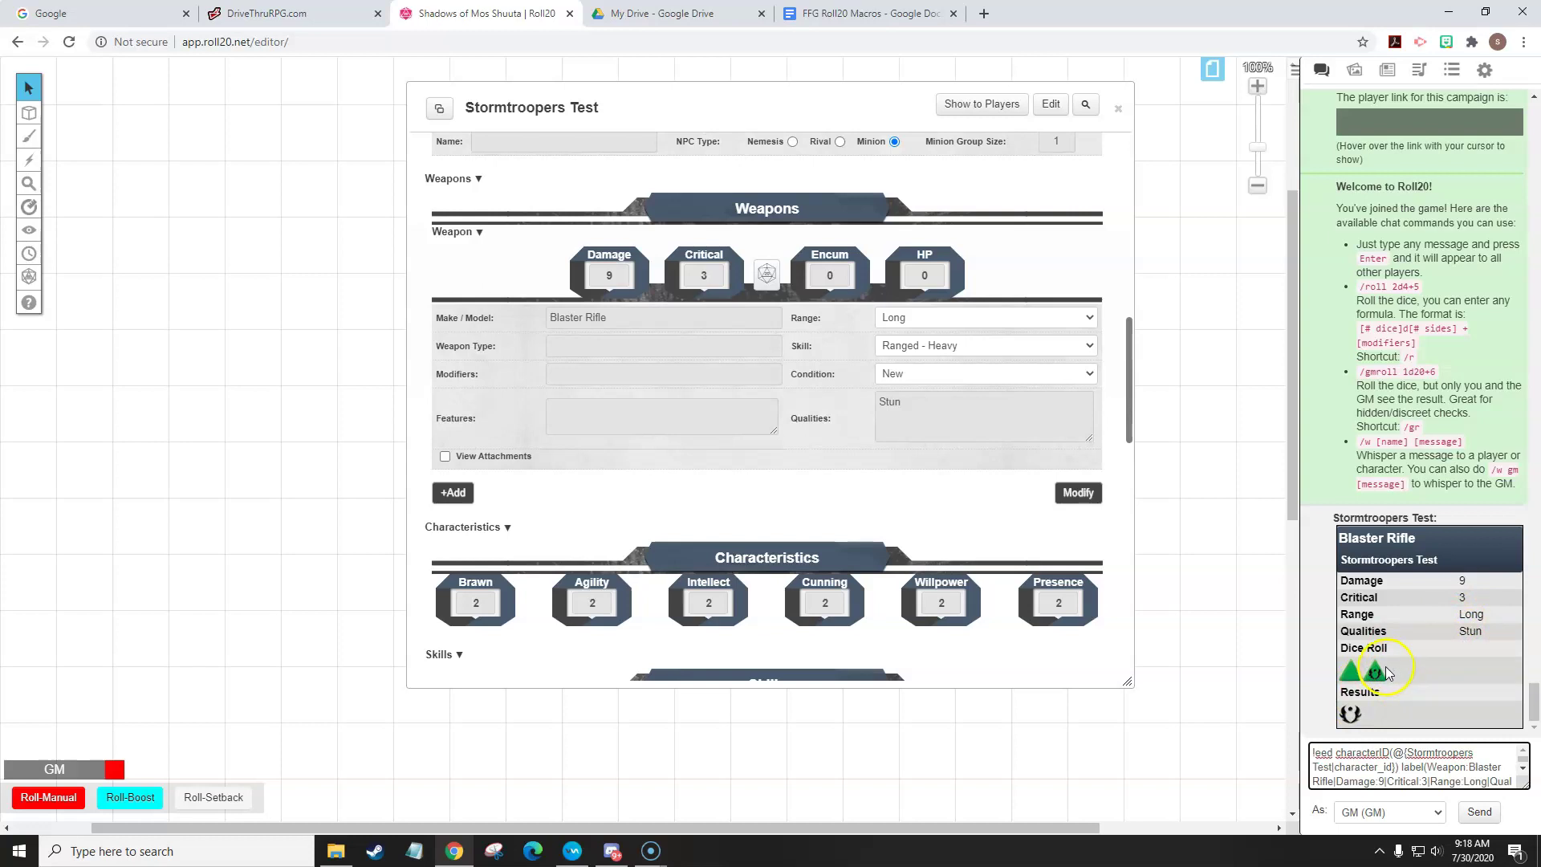
key("ctrl+a")
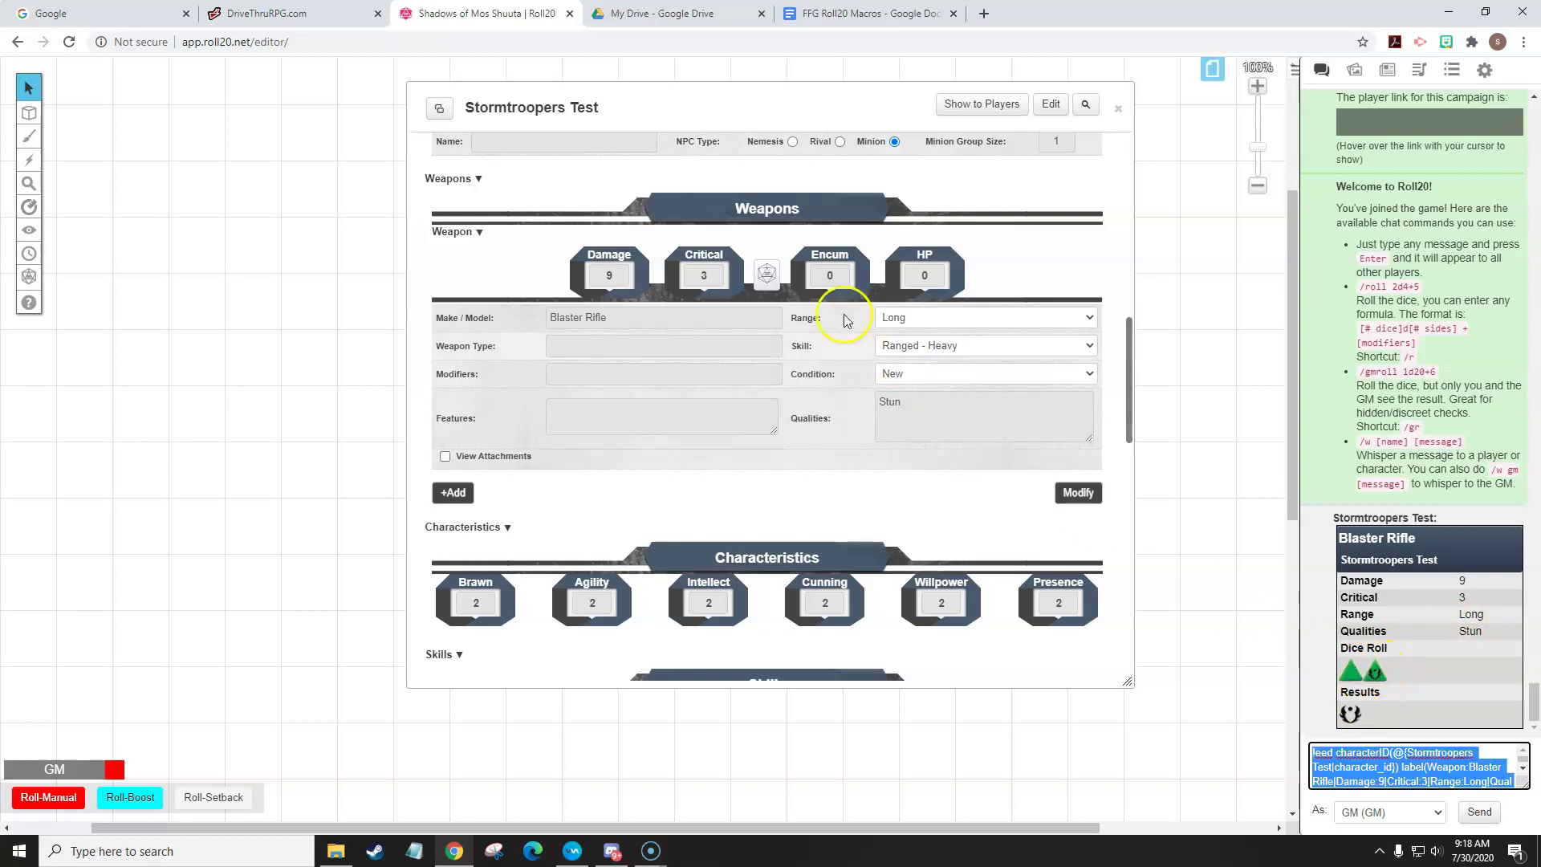
- Add a new ability named Blaster-Rifle to the Stormtroopers Test character
scroll(901, 378, "up", 10)
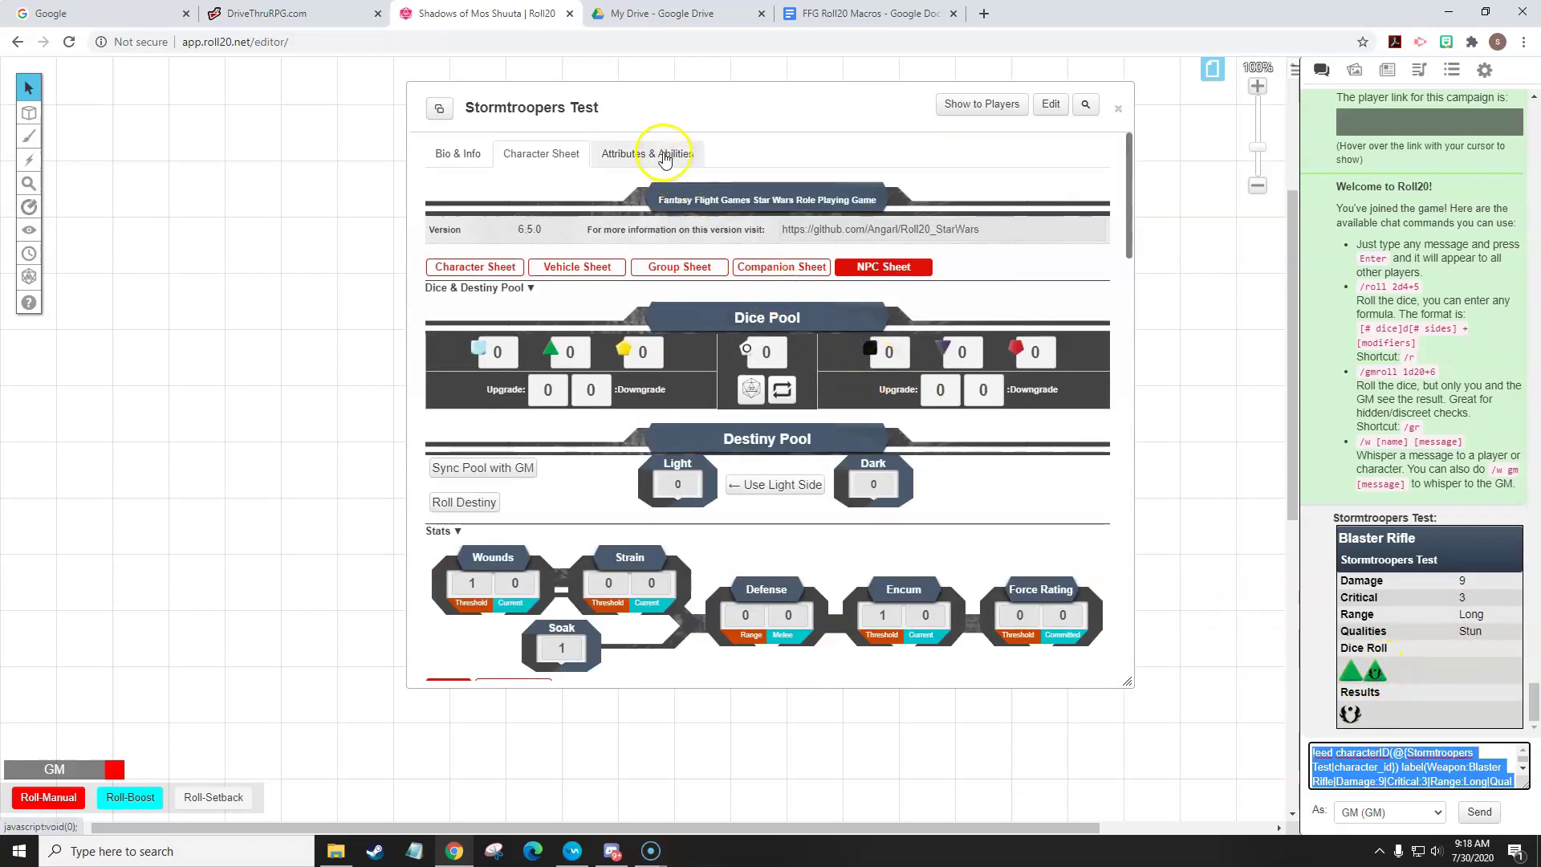
left_click(638, 157)
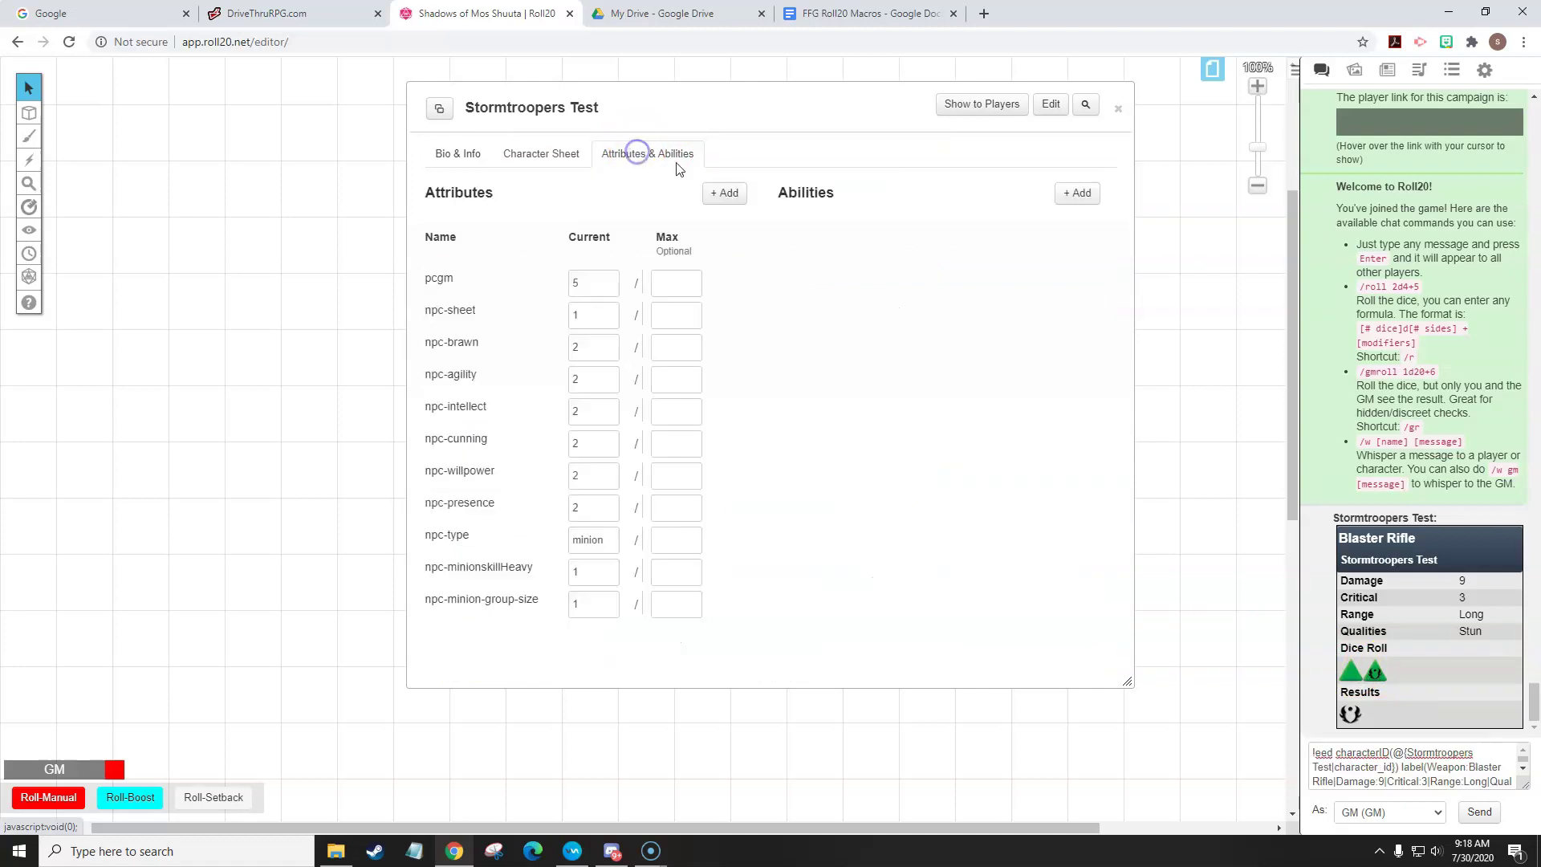
left_click(1080, 195)
left_click(1072, 235)
left_click_drag(881, 233, 727, 214)
type("Blaster-Rifle")
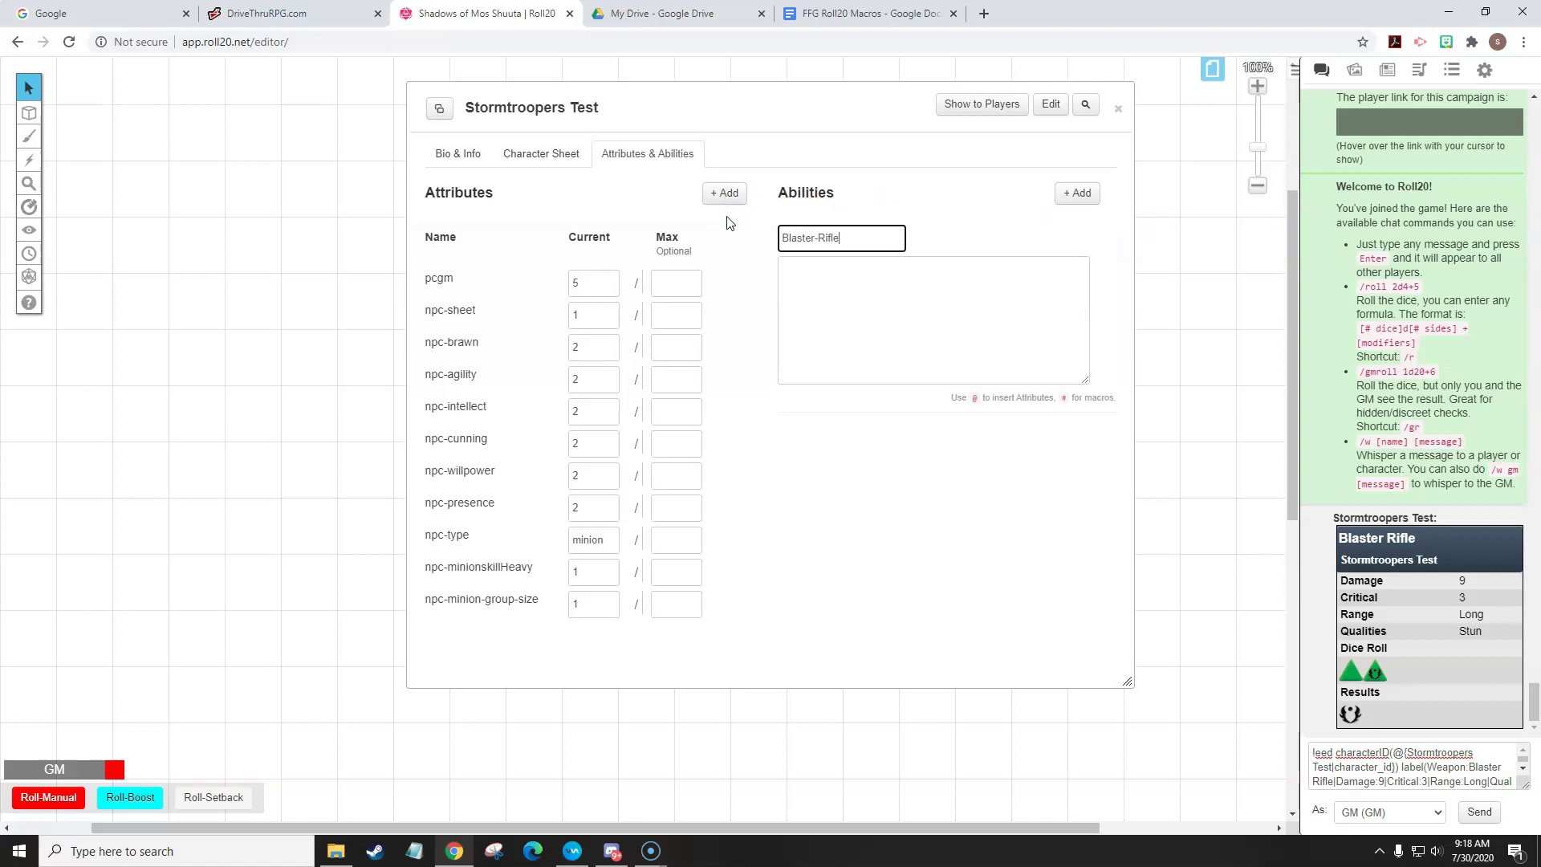
- Paste the copied Blaster Rifle roll command into the Blaster-Rifle ability and go to the end of the code
left_click(916, 282)
type("!eed characterID(@{Stormtroopers Test|character_id}) label(Weapon:Blaster Rifle|Damage:9|Critical:3|Range:Long|Qualities:Stun) encum(@{Stormtroopers Test|npc-encumbrancemax}|@{Stormtroopers Test|npc-encumbrance}) skill(@{Stormtroopers Test|npc-rankHeavy}|@{Stormtroopers Test|npc-agility}|@{Stormtroopers Test|npc-minion-group-size}|@{Stormtroopers Test|npc-minionskillHeavy}) @{Stormtroopers Test|dicePool} (gmdice)")
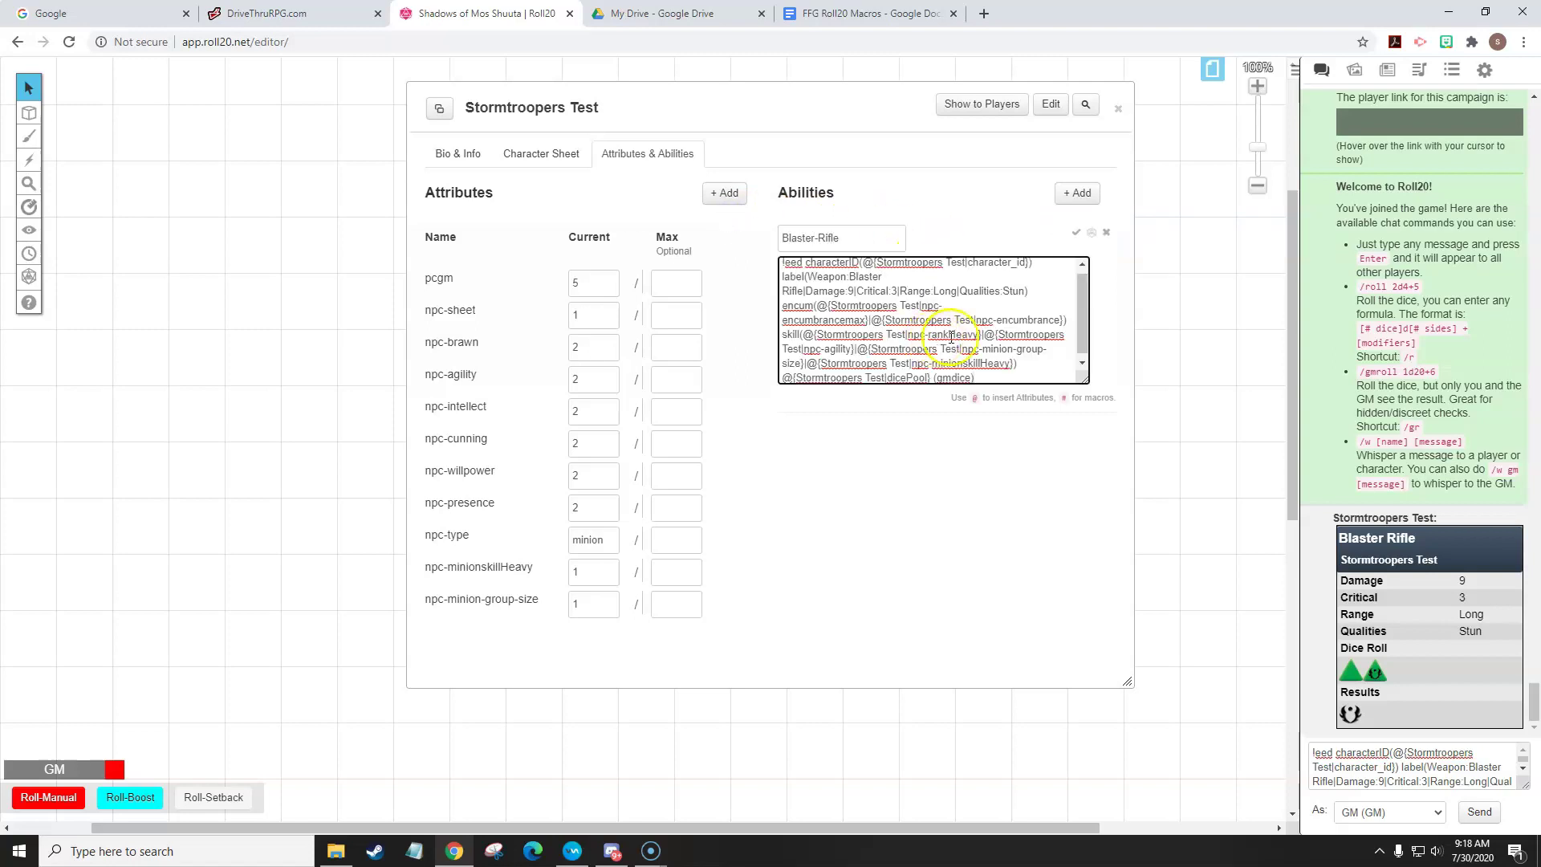
left_click_drag(1084, 320, 1079, 336)
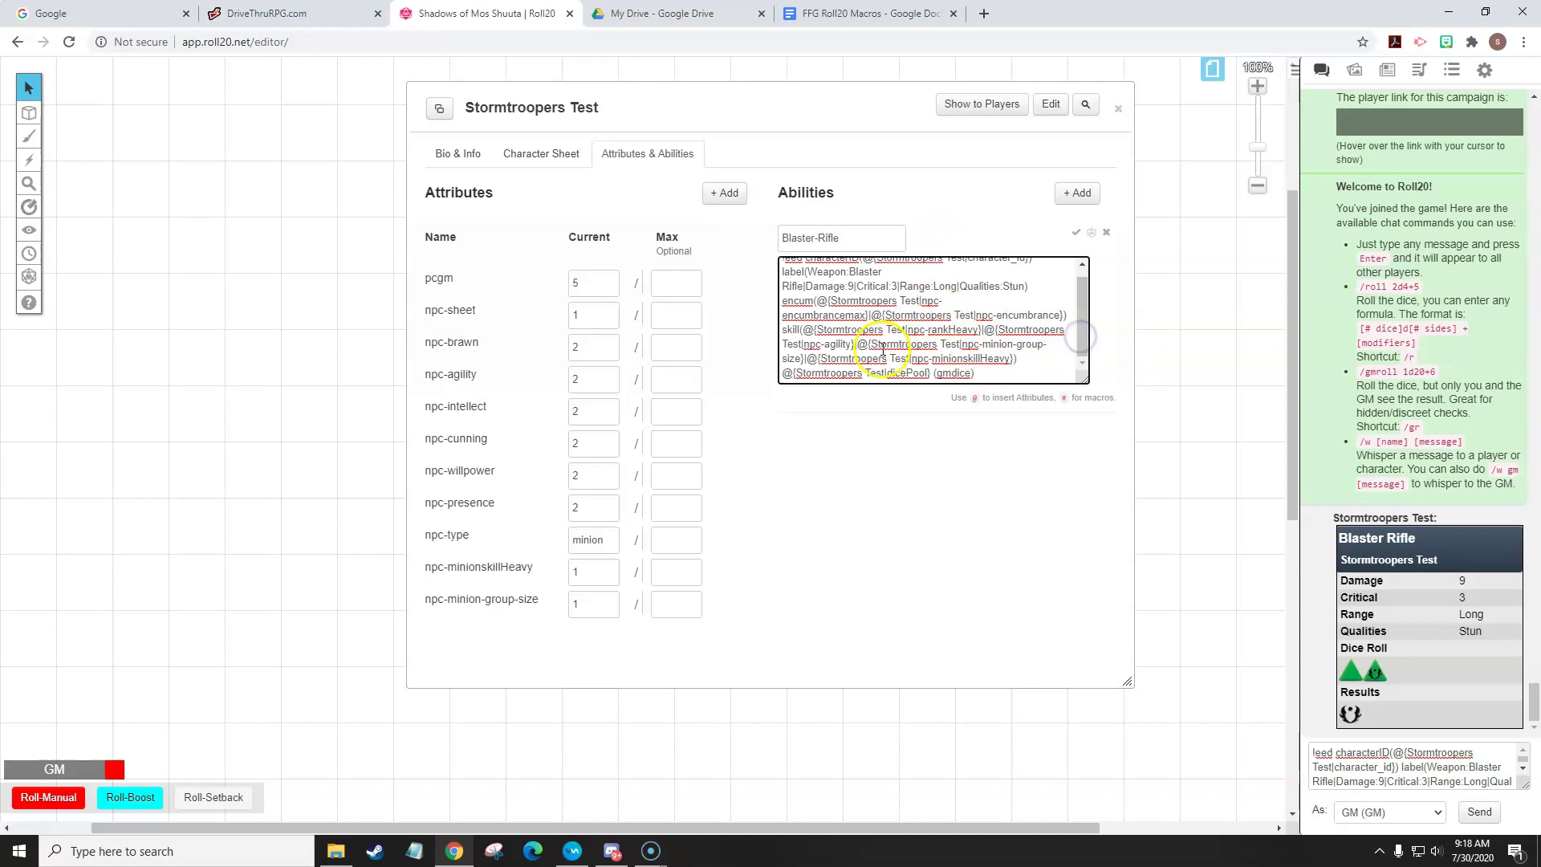
left_click(988, 370)
- Switch to the FFG Roll20 Macros document in Google Docs and copy the Ranged Heavy minion code, starting at ?{Mob Count
left_click(810, 17)
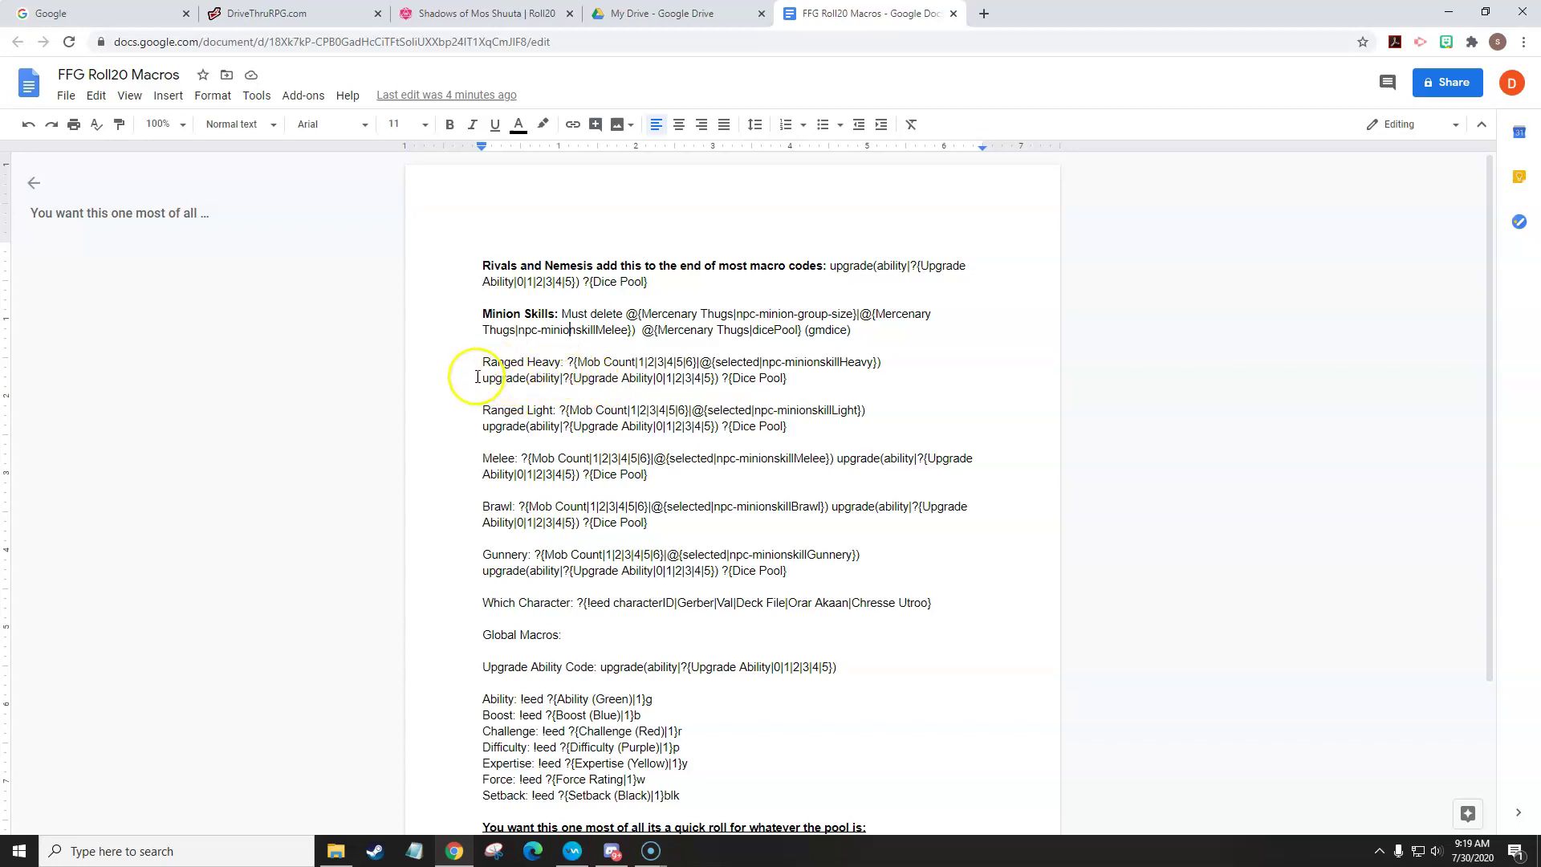
left_click_drag(484, 362, 563, 362)
left_click(869, 386)
left_click_drag(798, 378, 575, 362)
key("ctrl+c")
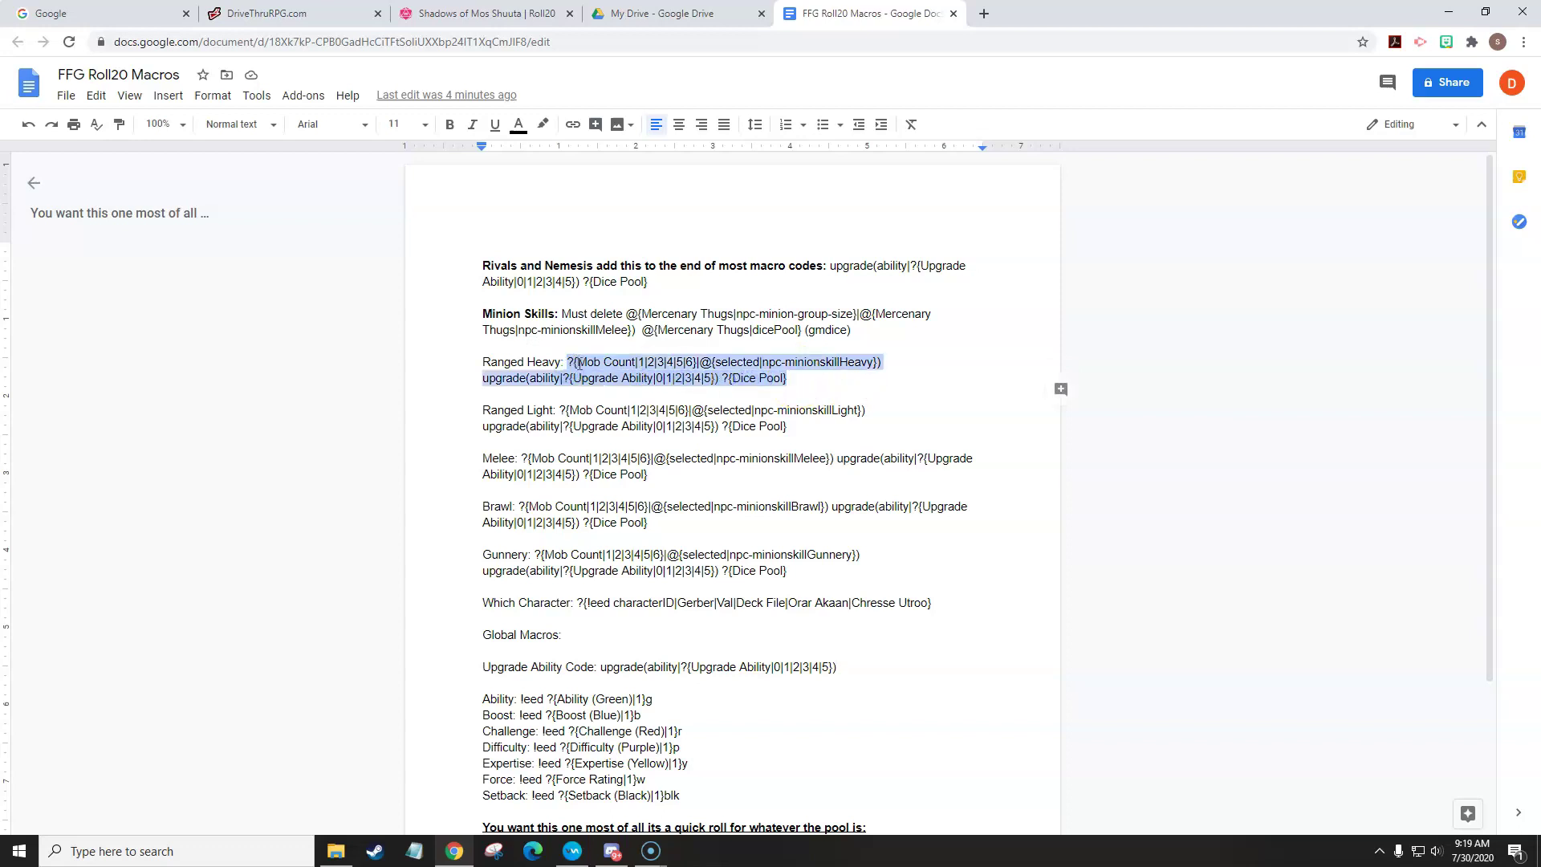
- Back in Roll20, replace the ability code after npc-agility, from the minion group size reference through (gmdice), with the copied Ranged Heavy code
left_click(475, 14)
left_click(979, 374)
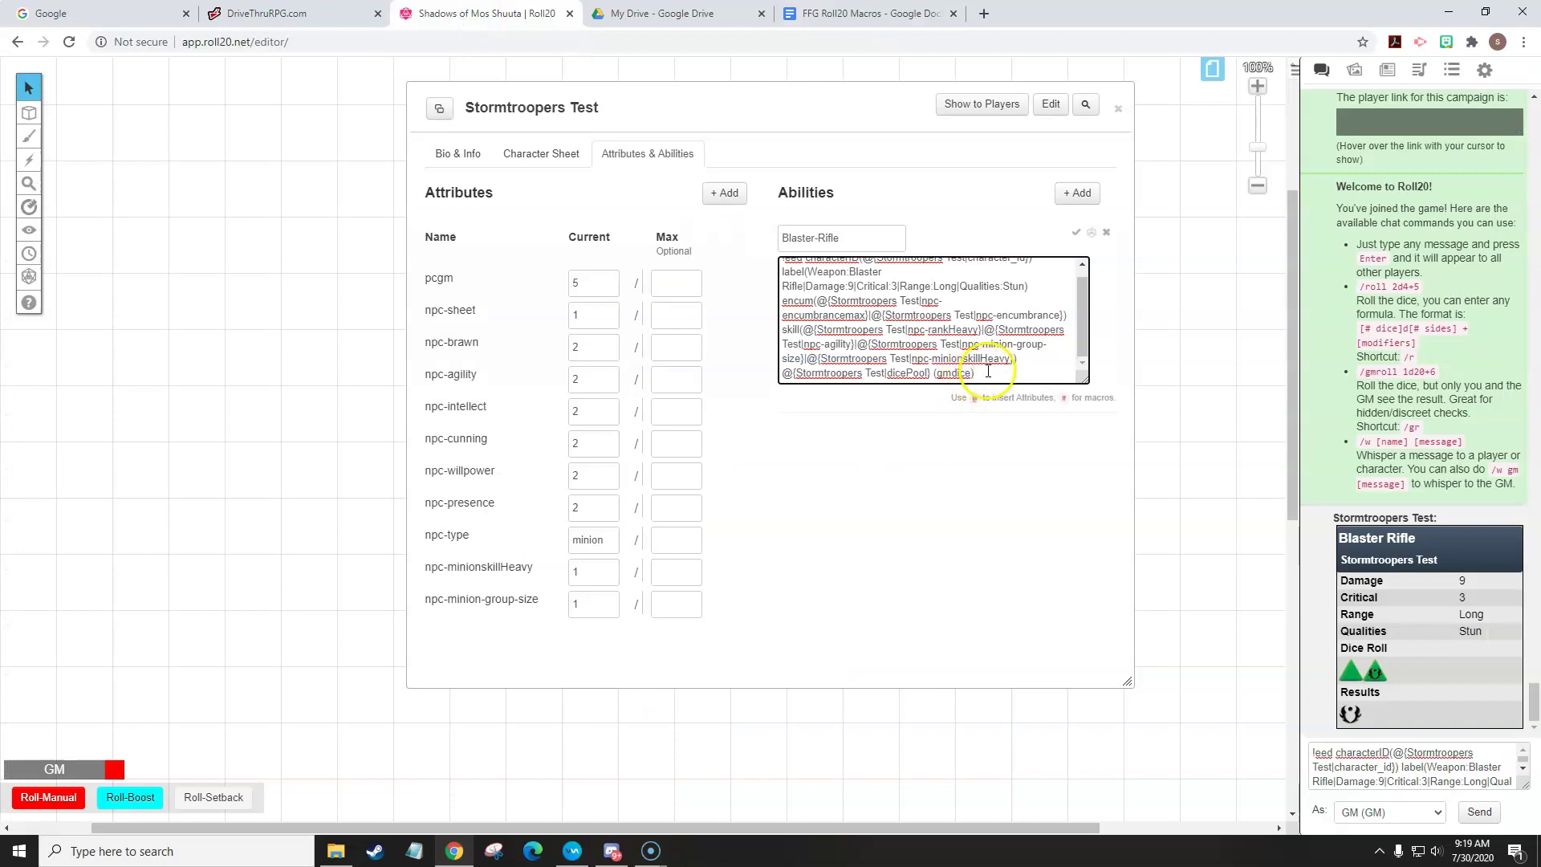
left_click(964, 329)
left_click_drag(979, 330, 951, 330)
left_click(952, 344)
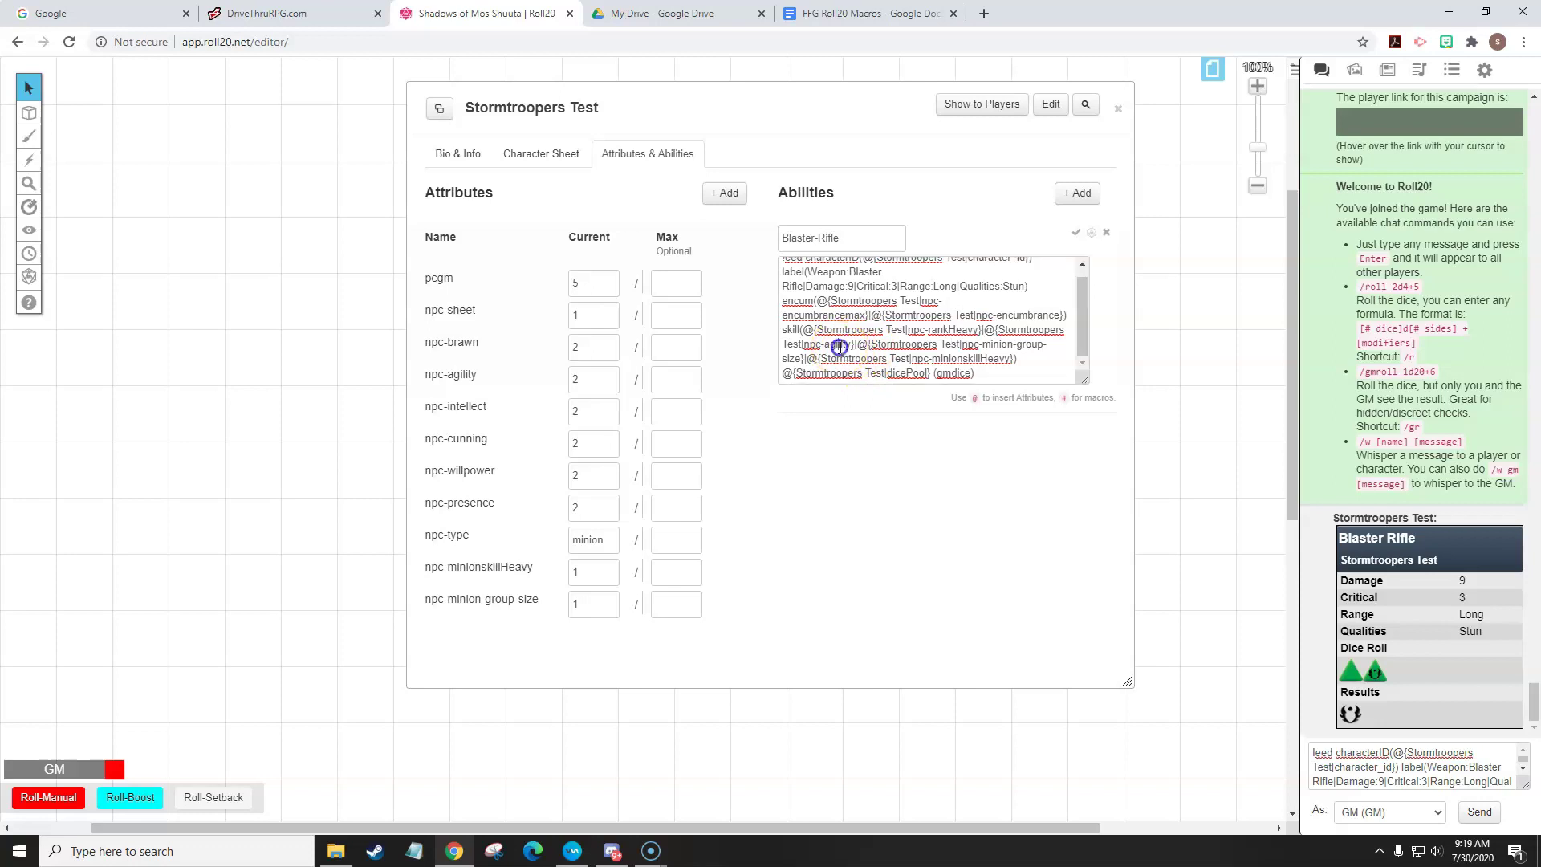
left_click(826, 344)
double_click(827, 344)
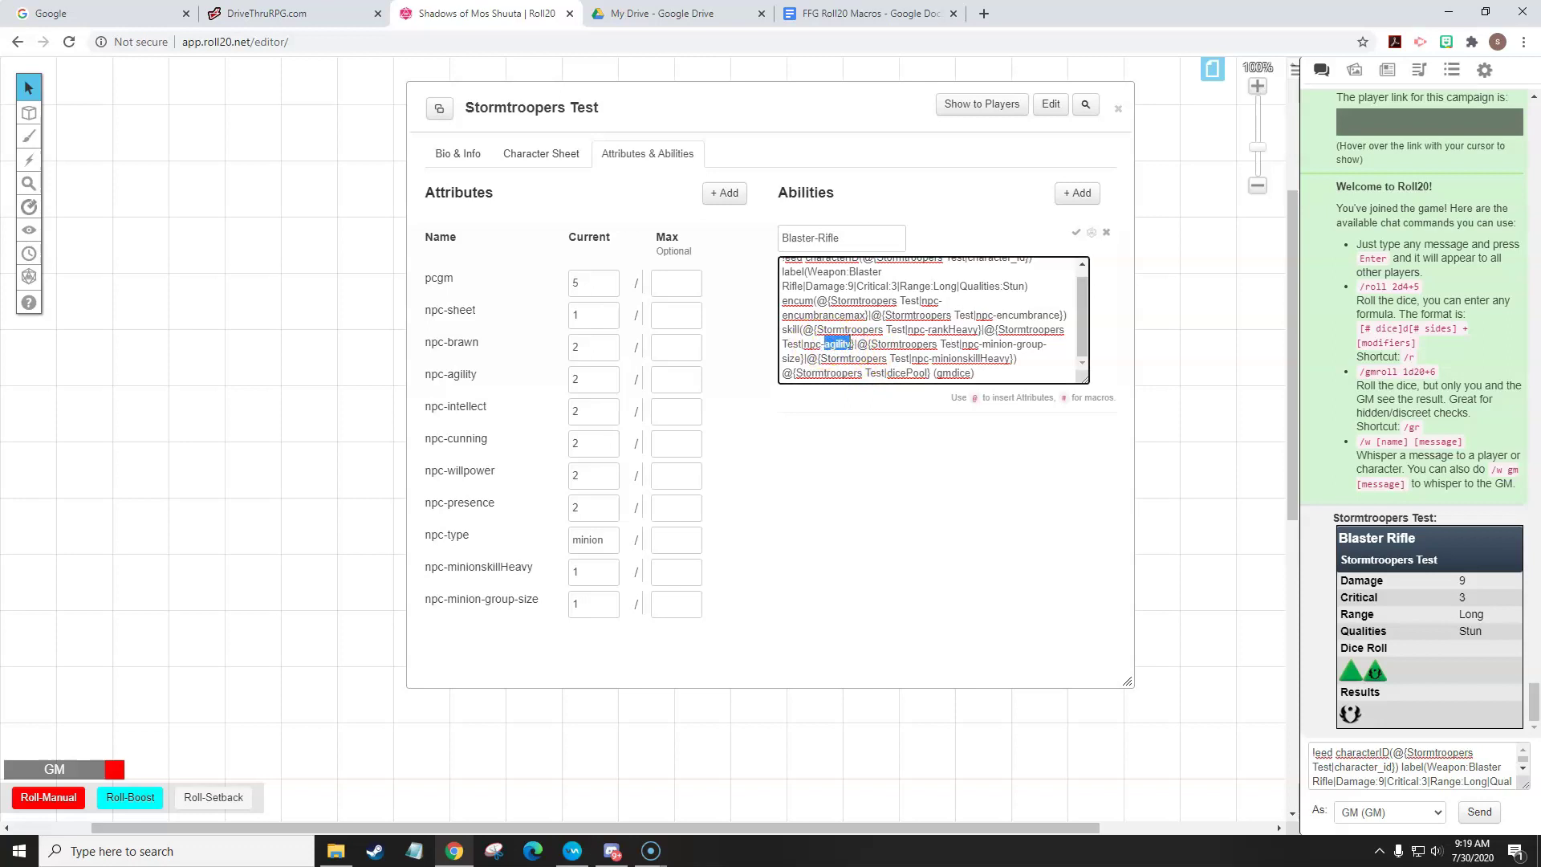
left_click(973, 374)
left_click_drag(980, 377, 857, 345)
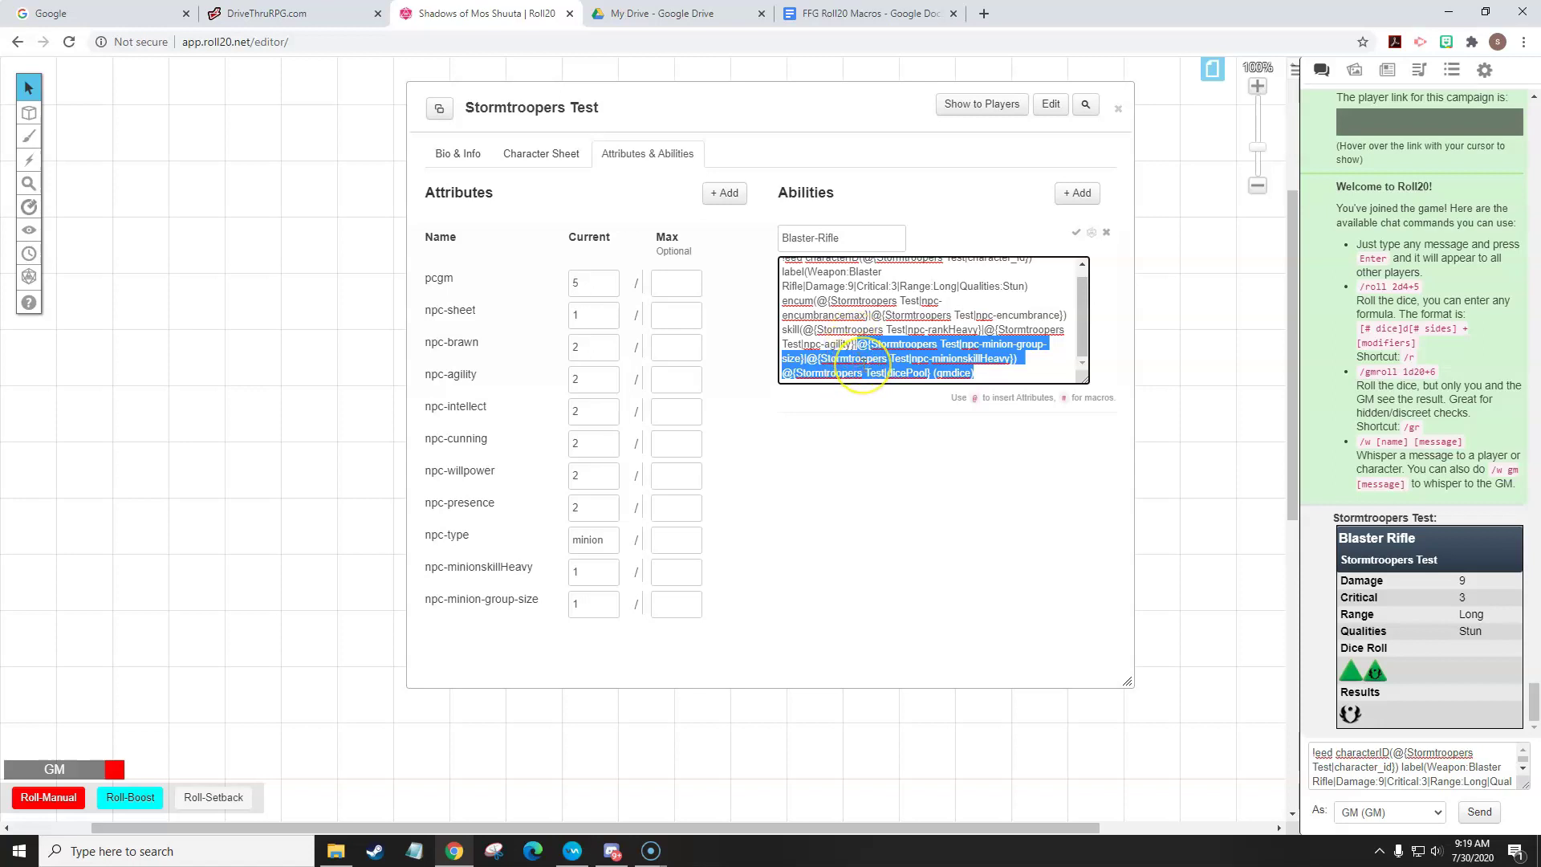
key("ctrl+v")
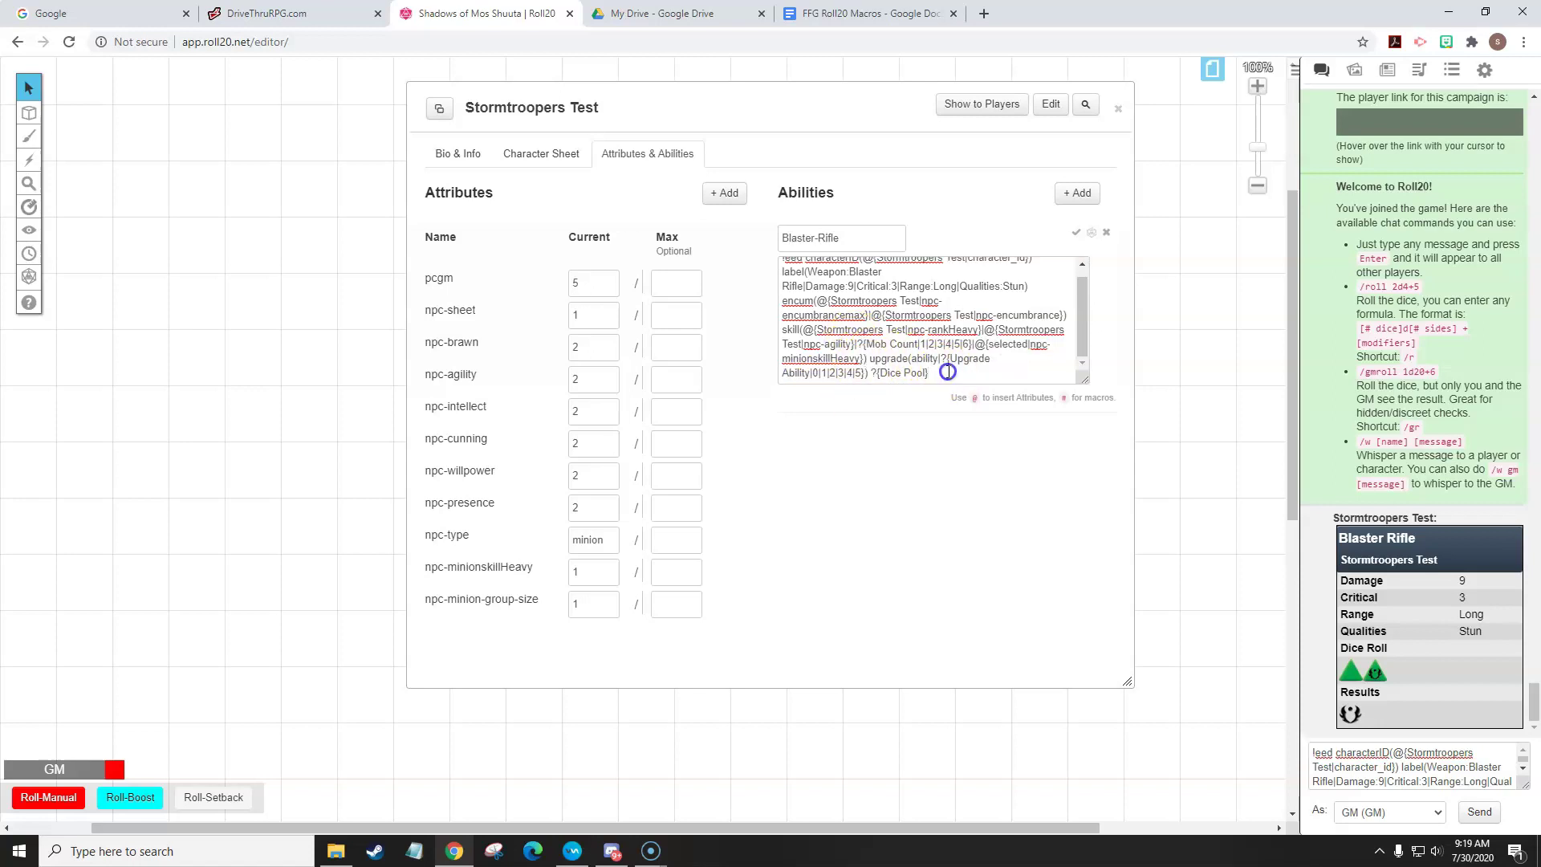
- Check the edited macro code and save the Blaster-Rifle ability
scroll(947, 375, "up", 1)
scroll(987, 337, "down", 1)
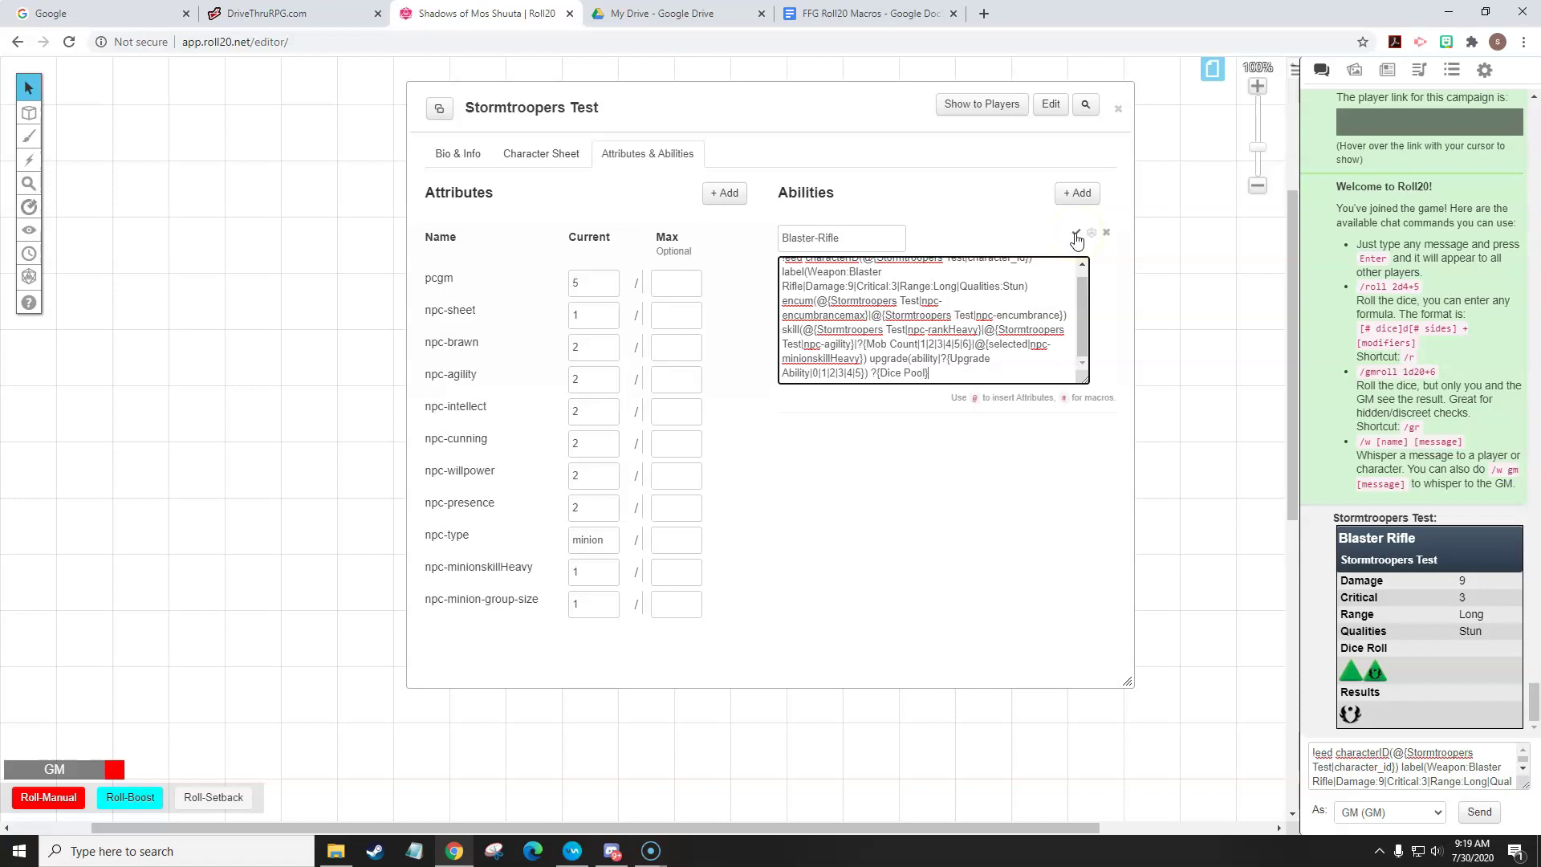
left_click(1076, 234)
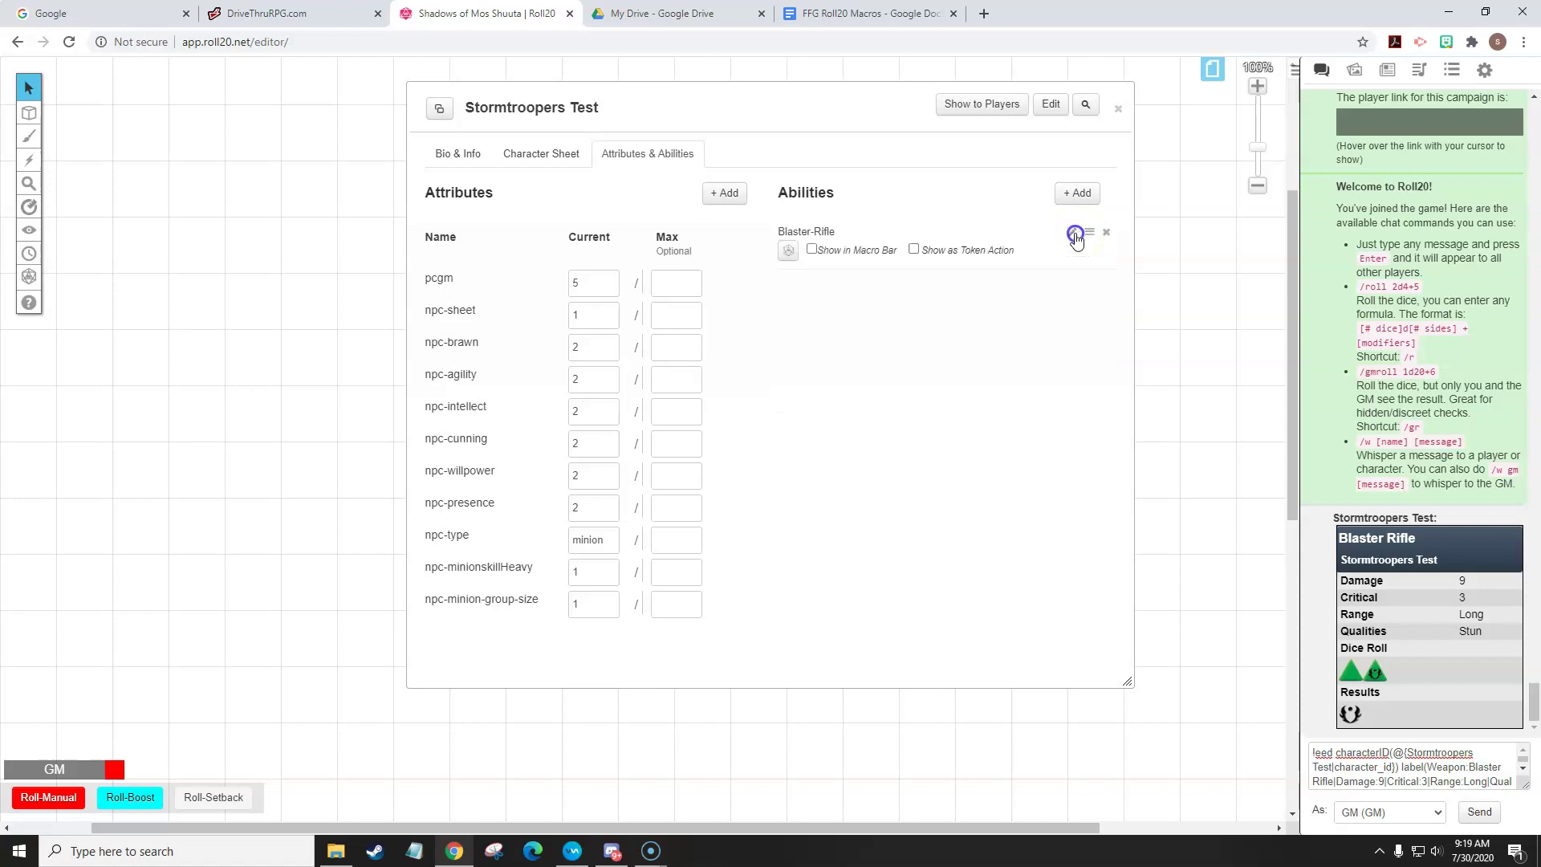
- Set the Blaster-Rifle ability to show as a token action, close the character sheet and select the stormtrooper token on the map
left_click(915, 252)
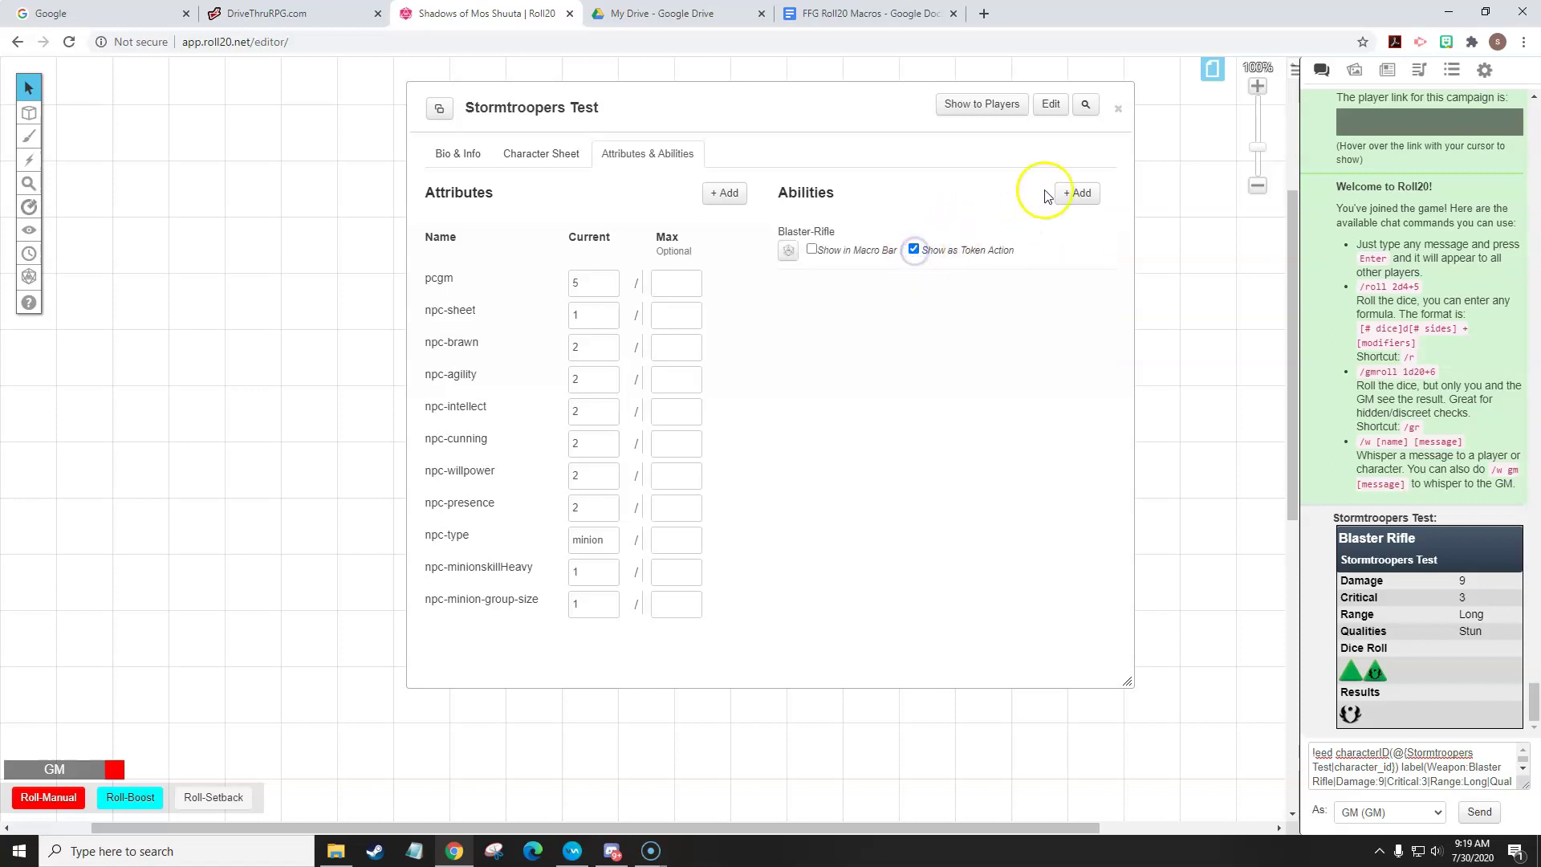
left_click(1118, 108)
left_click(987, 316)
left_click(593, 431)
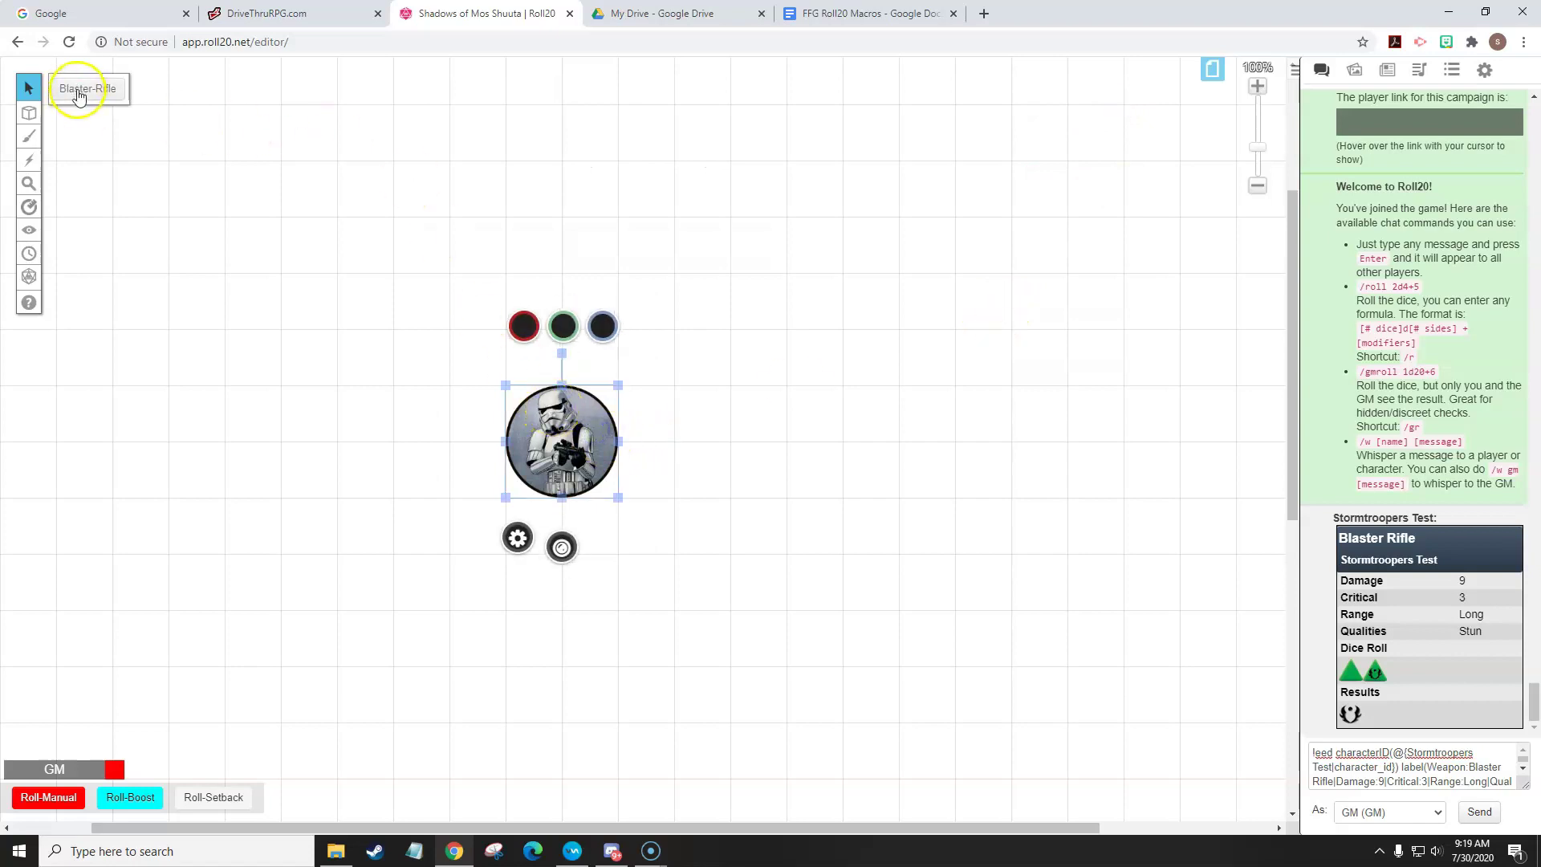
- Move the stormtrooper token two grid squares to the right on the map and deselect it
left_click(311, 270)
left_click_drag(541, 446, 675, 443)
left_click(836, 397)
left_click(898, 396)
left_click(824, 433)
left_click(679, 440)
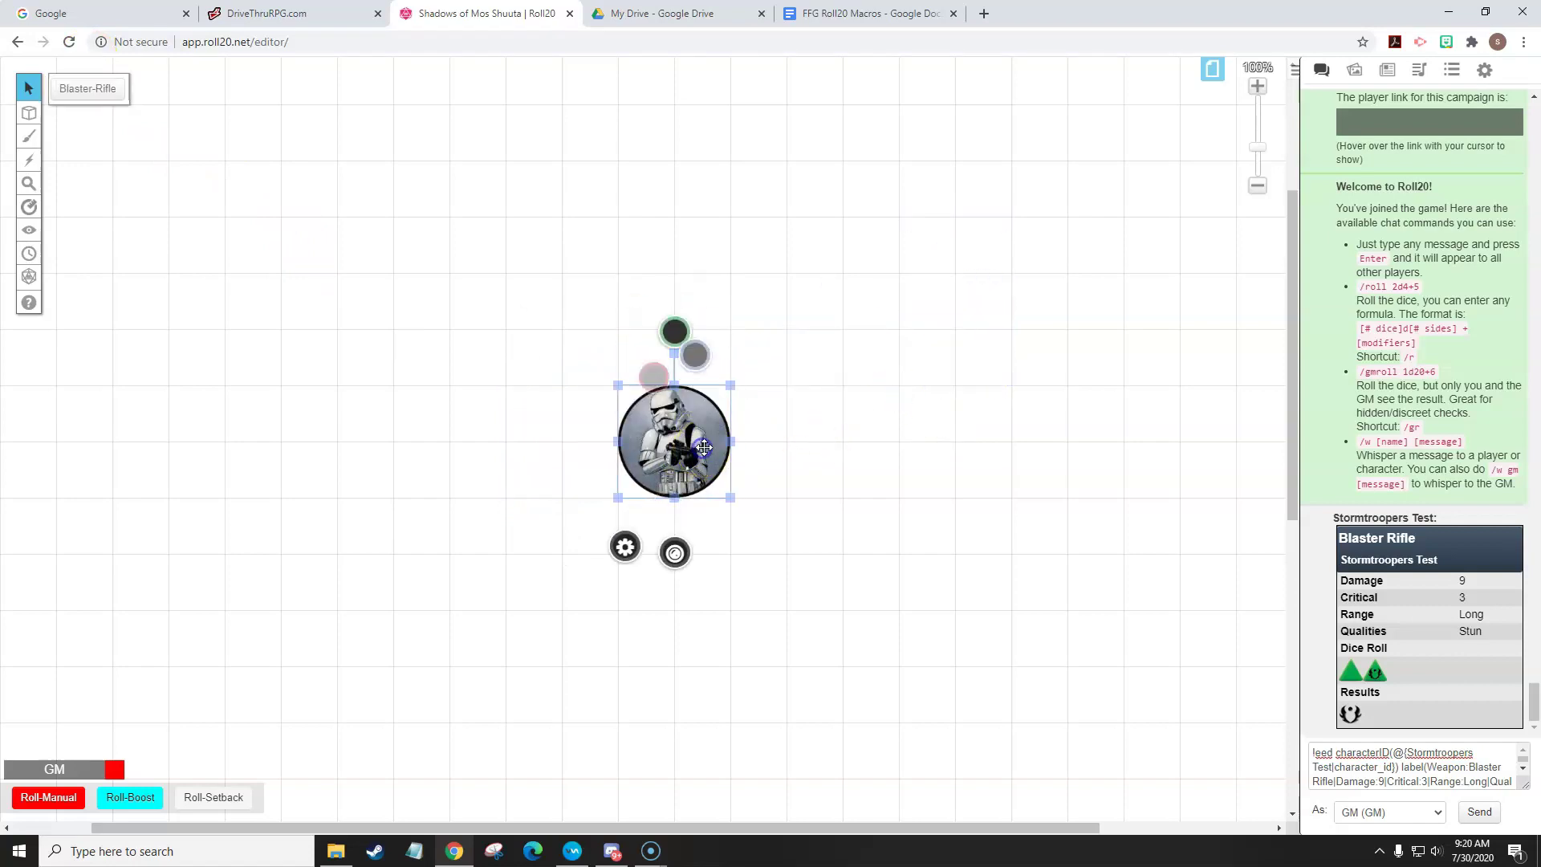
left_click(536, 399)
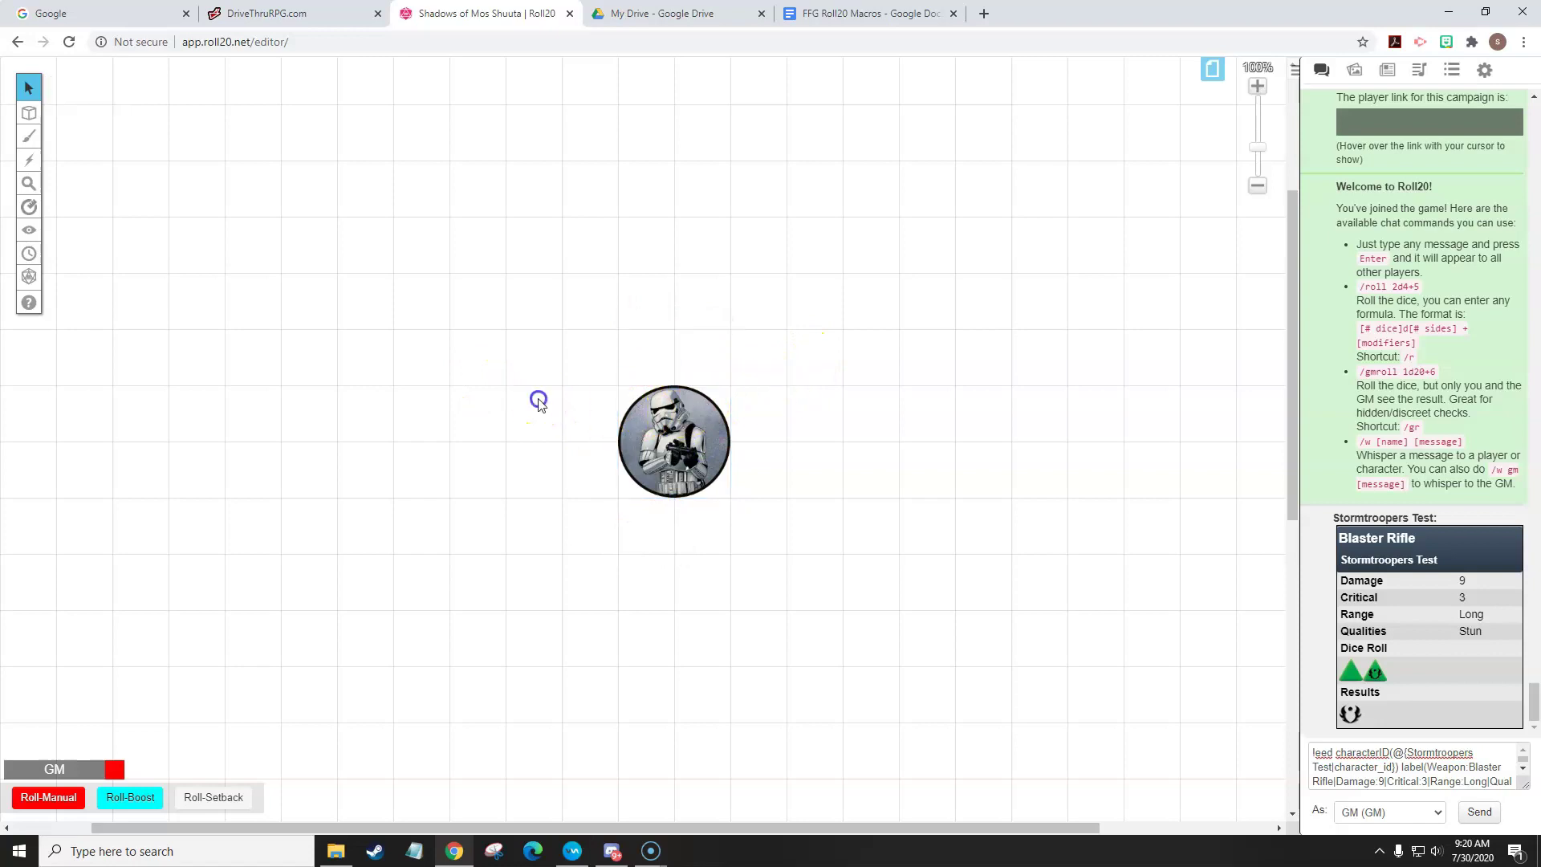
- Select the stormtrooper token, run its Blaster-Rifle token action and submit a mob count
left_click(656, 431)
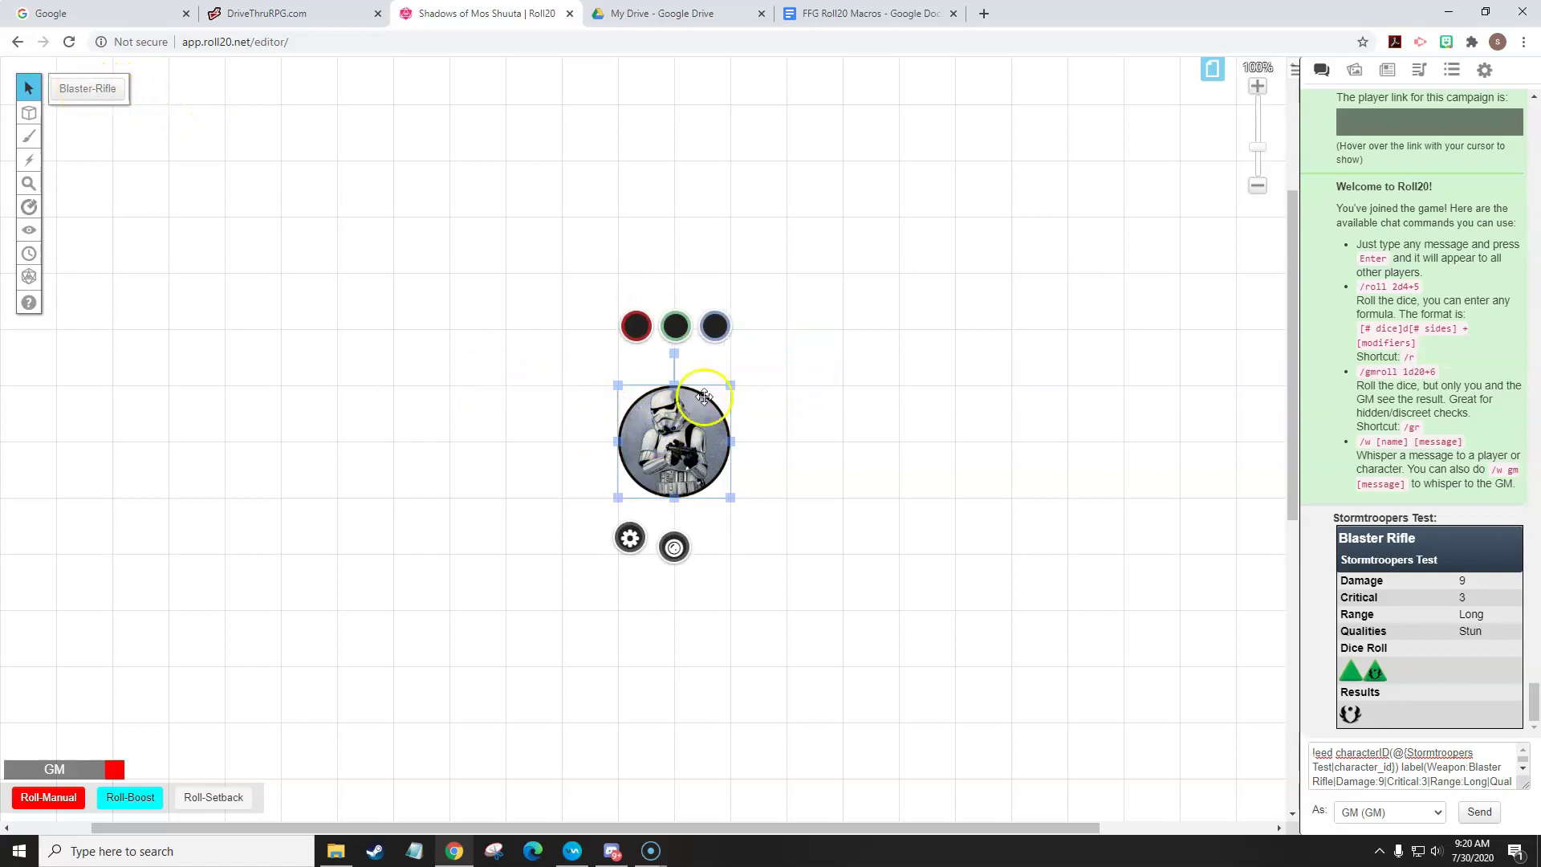
left_click_drag(1471, 753, 1408, 753)
left_click(897, 588)
left_click(669, 485)
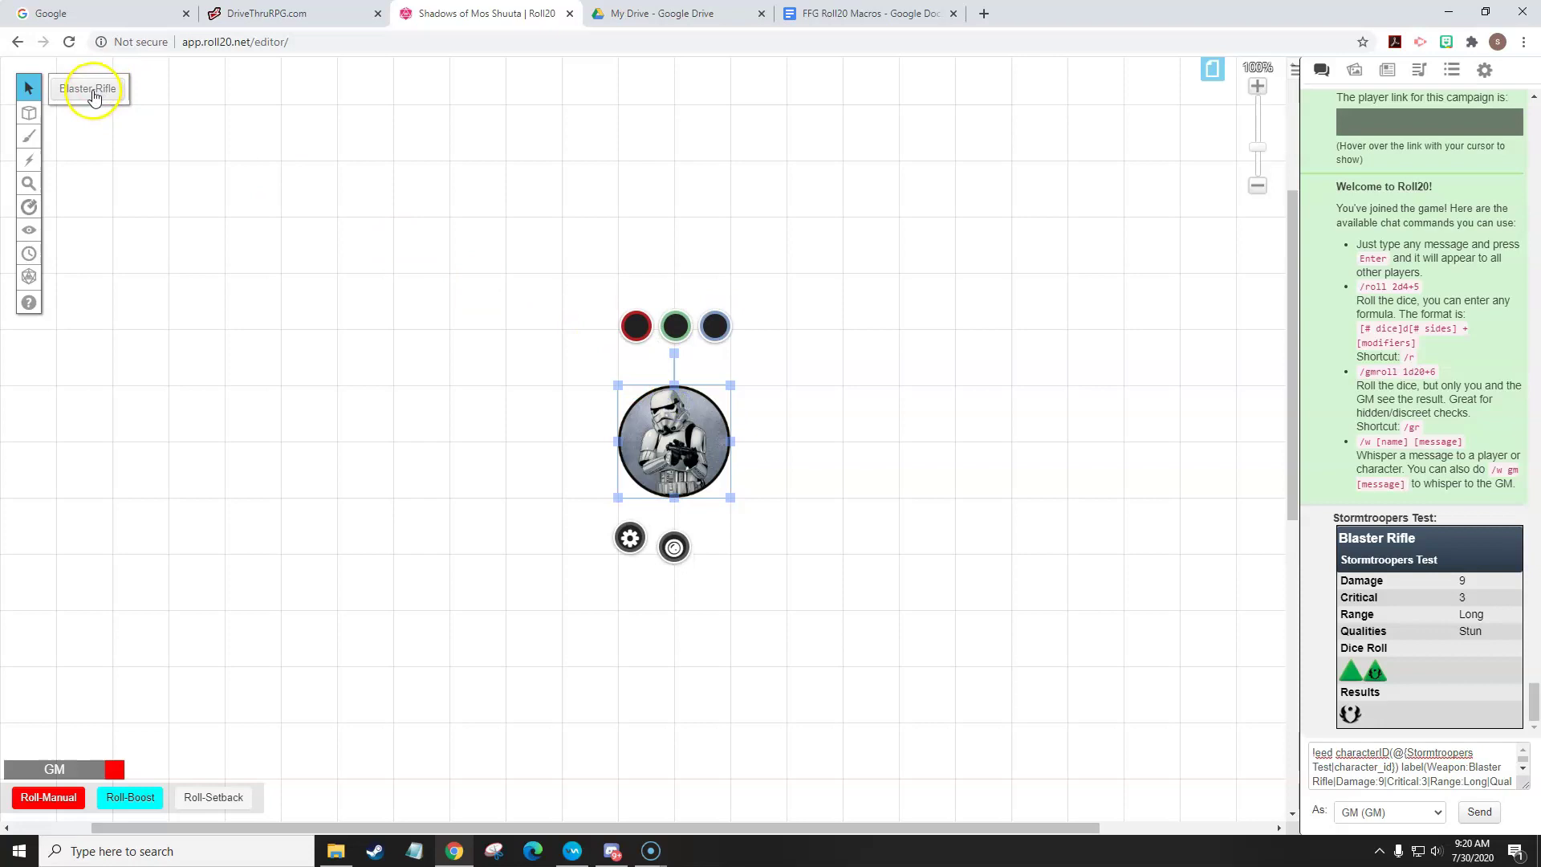
left_click(93, 95)
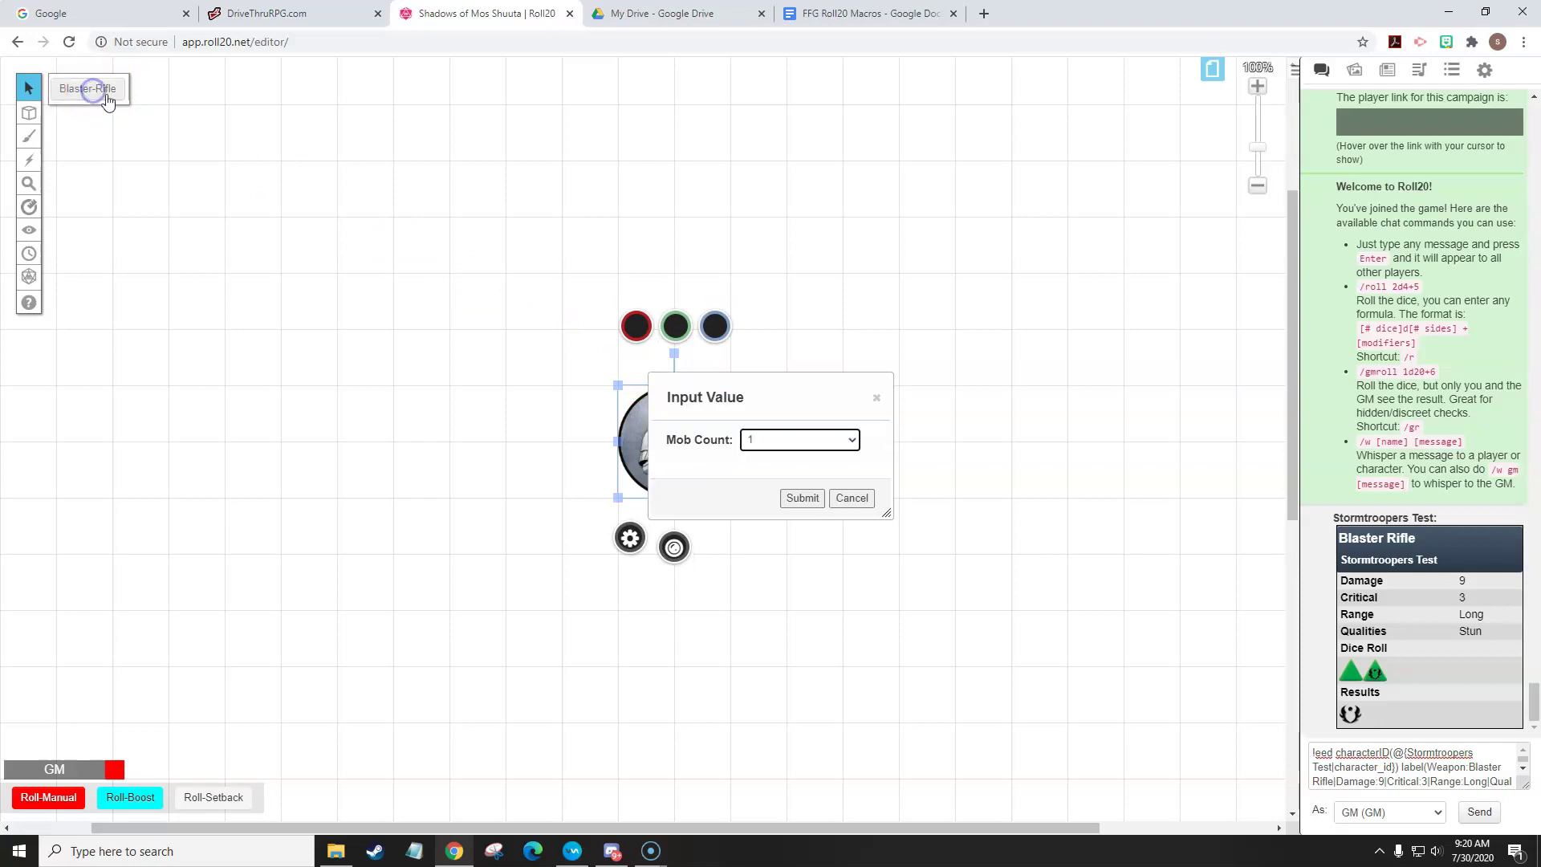
left_click(826, 443)
left_click(811, 487)
left_click(823, 444)
left_click(809, 464)
left_click(801, 498)
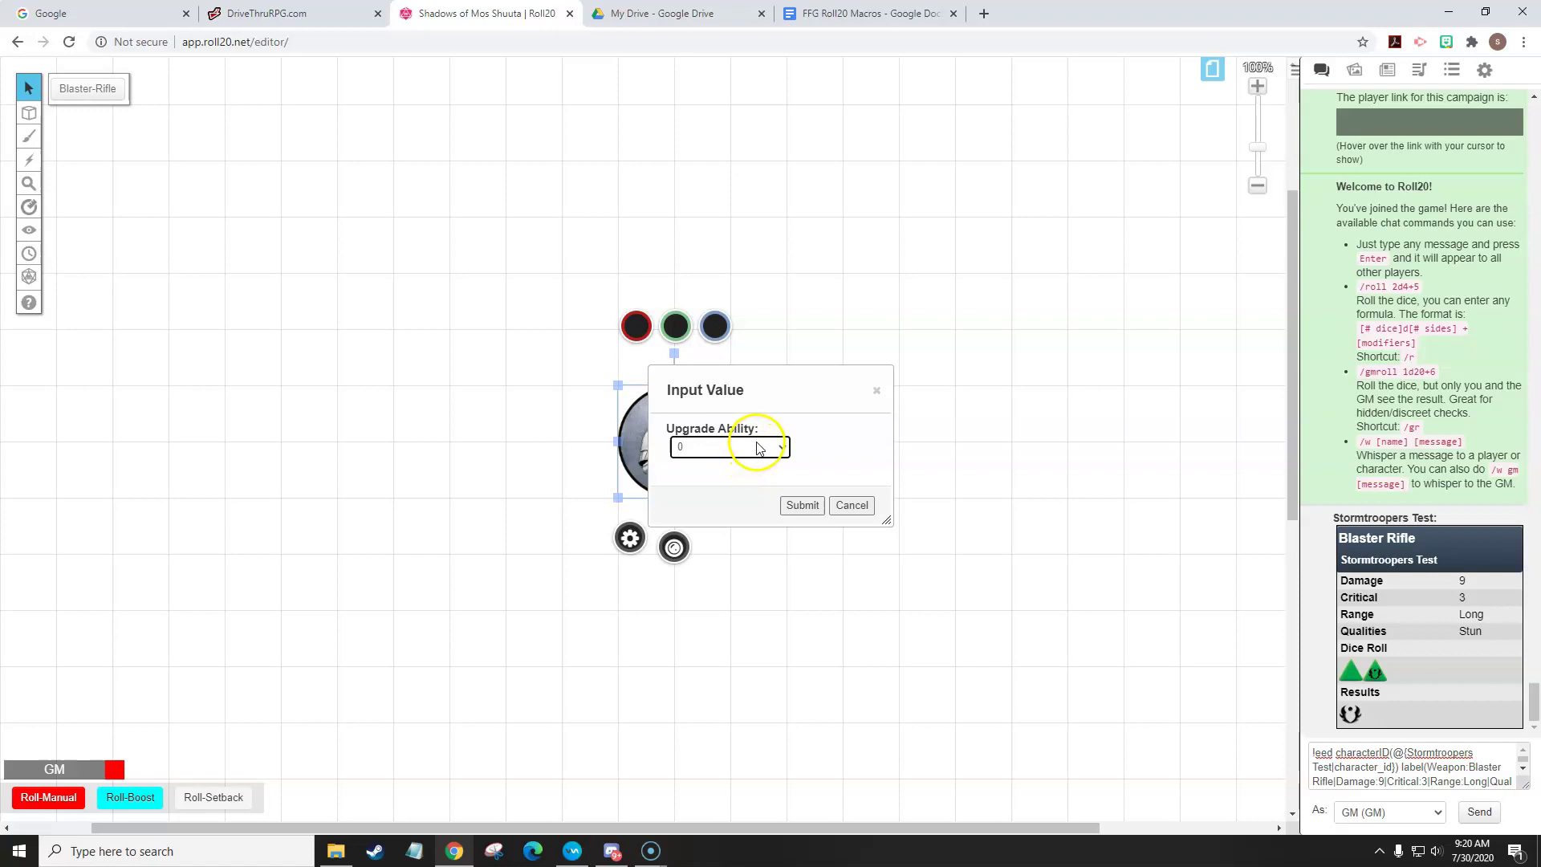
- Submit the Upgrade Ability prompt with 0 and roll with a dice pool of 2p, 1blk and one boost die
left_click(754, 454)
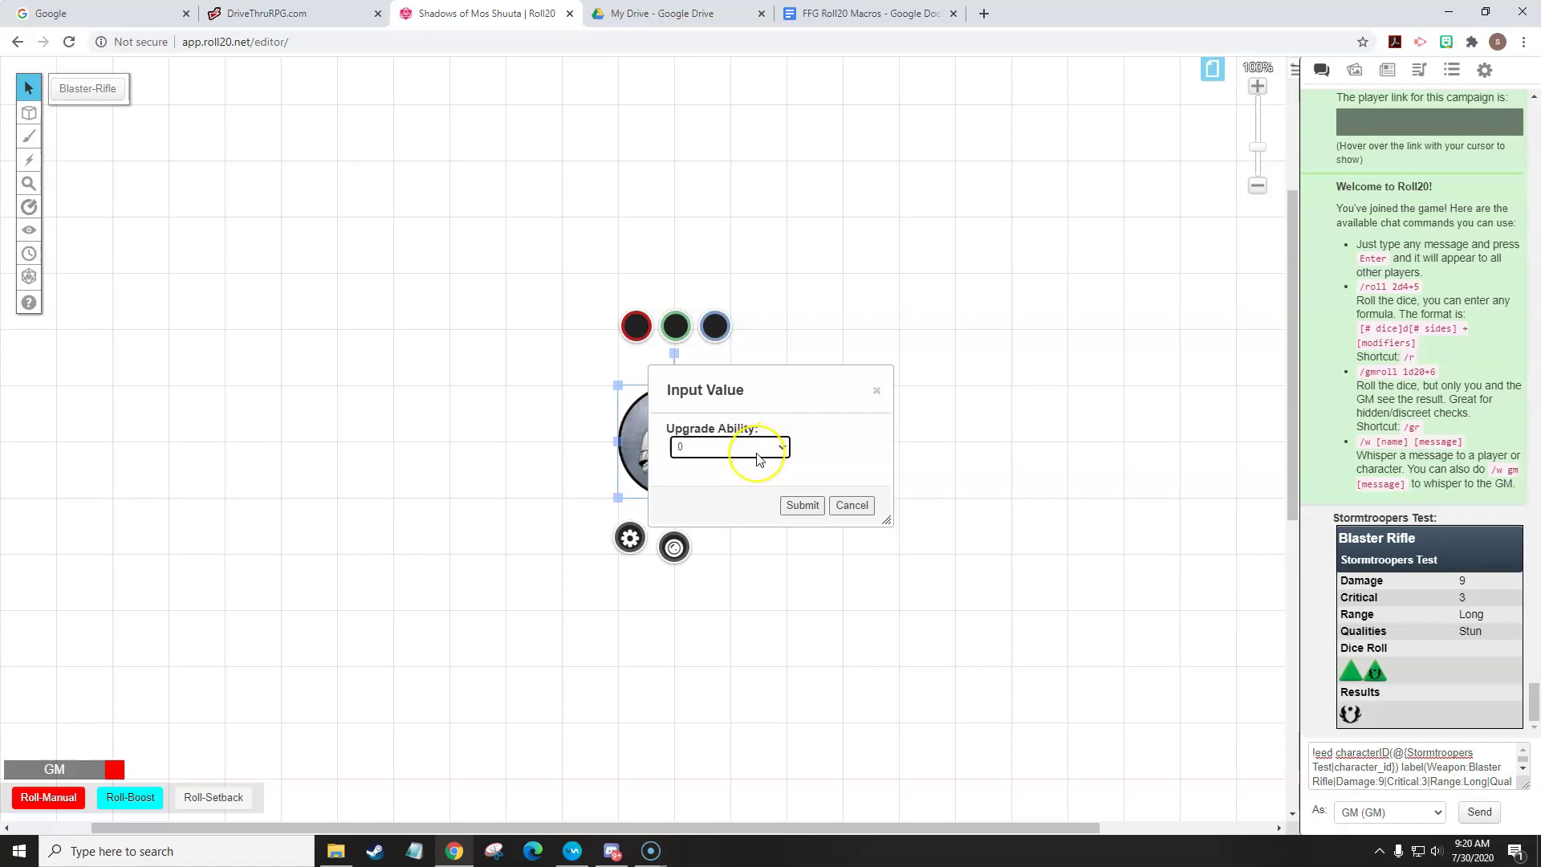
left_click(802, 506)
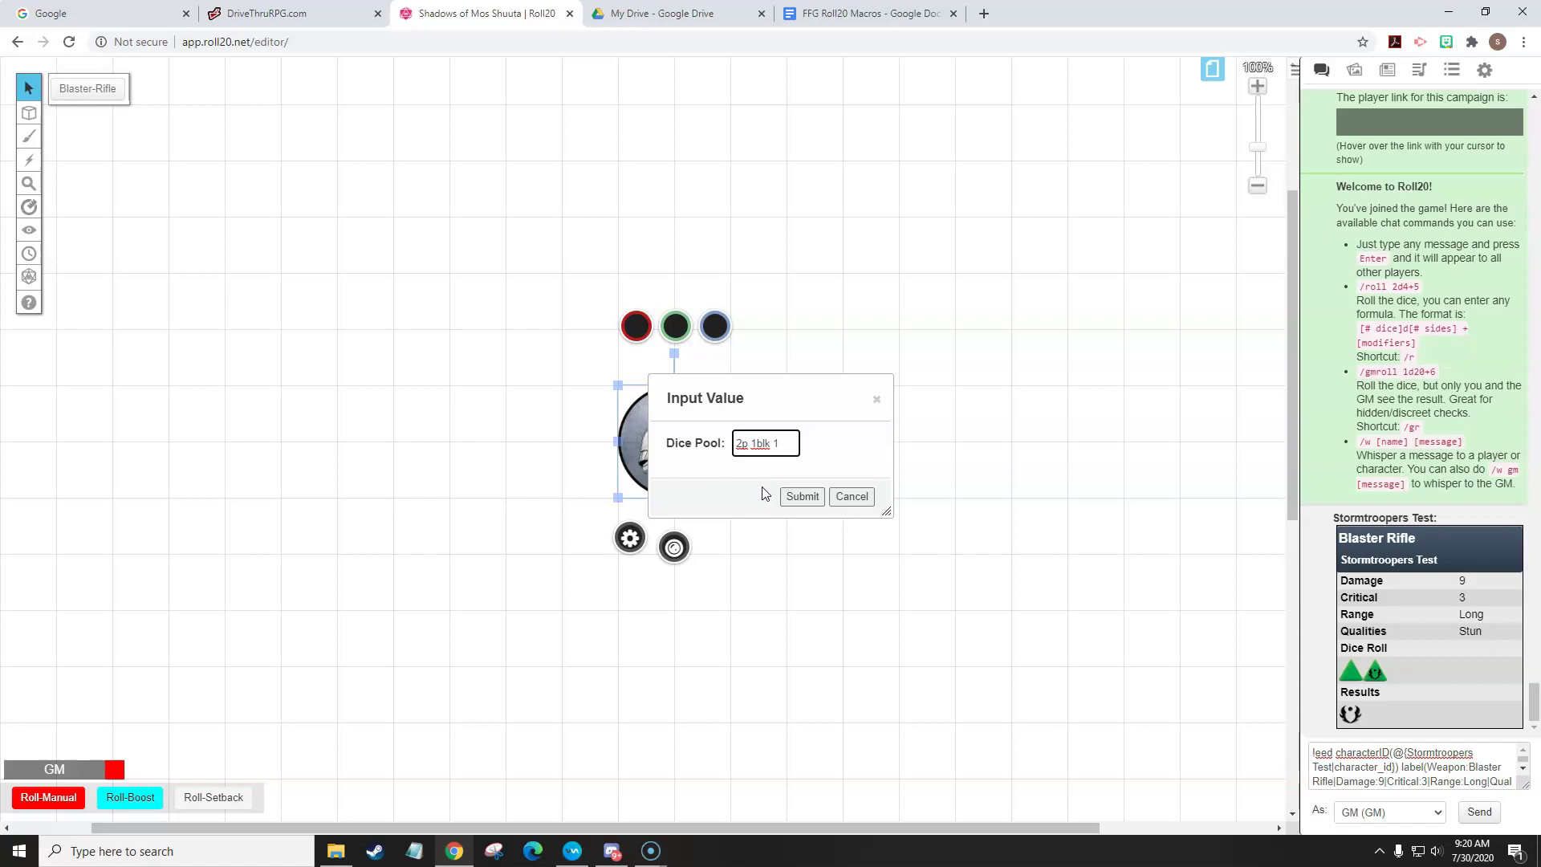
left_click(791, 501)
- Clear the leftover Blaster Rifle roll command from the chat input
left_click(1234, 731)
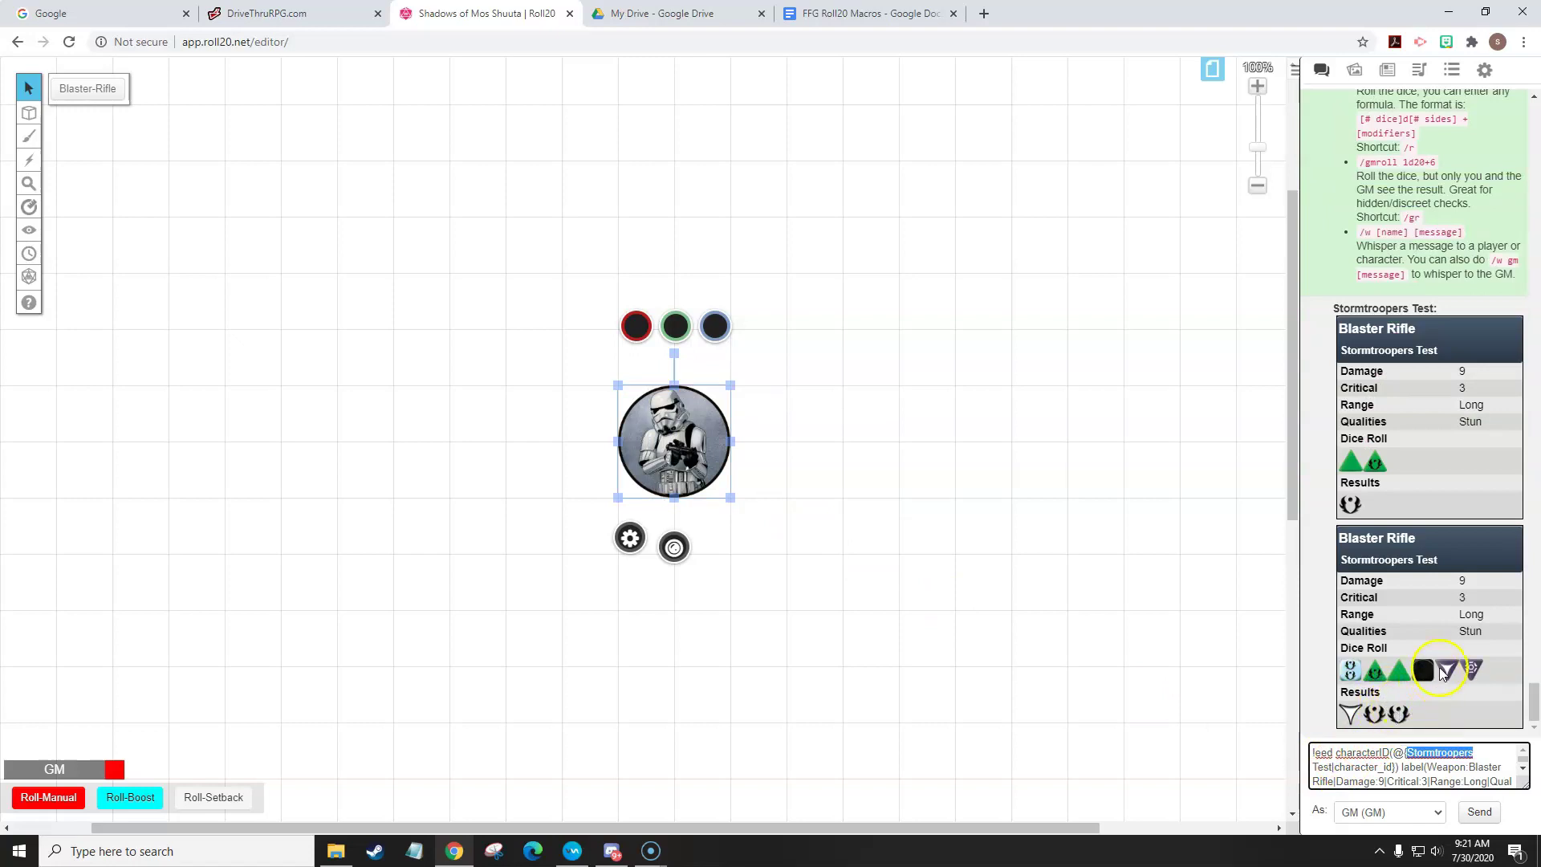
left_click_drag(1502, 767, 1430, 766)
key("ctrl+a")
key("BackSpace")
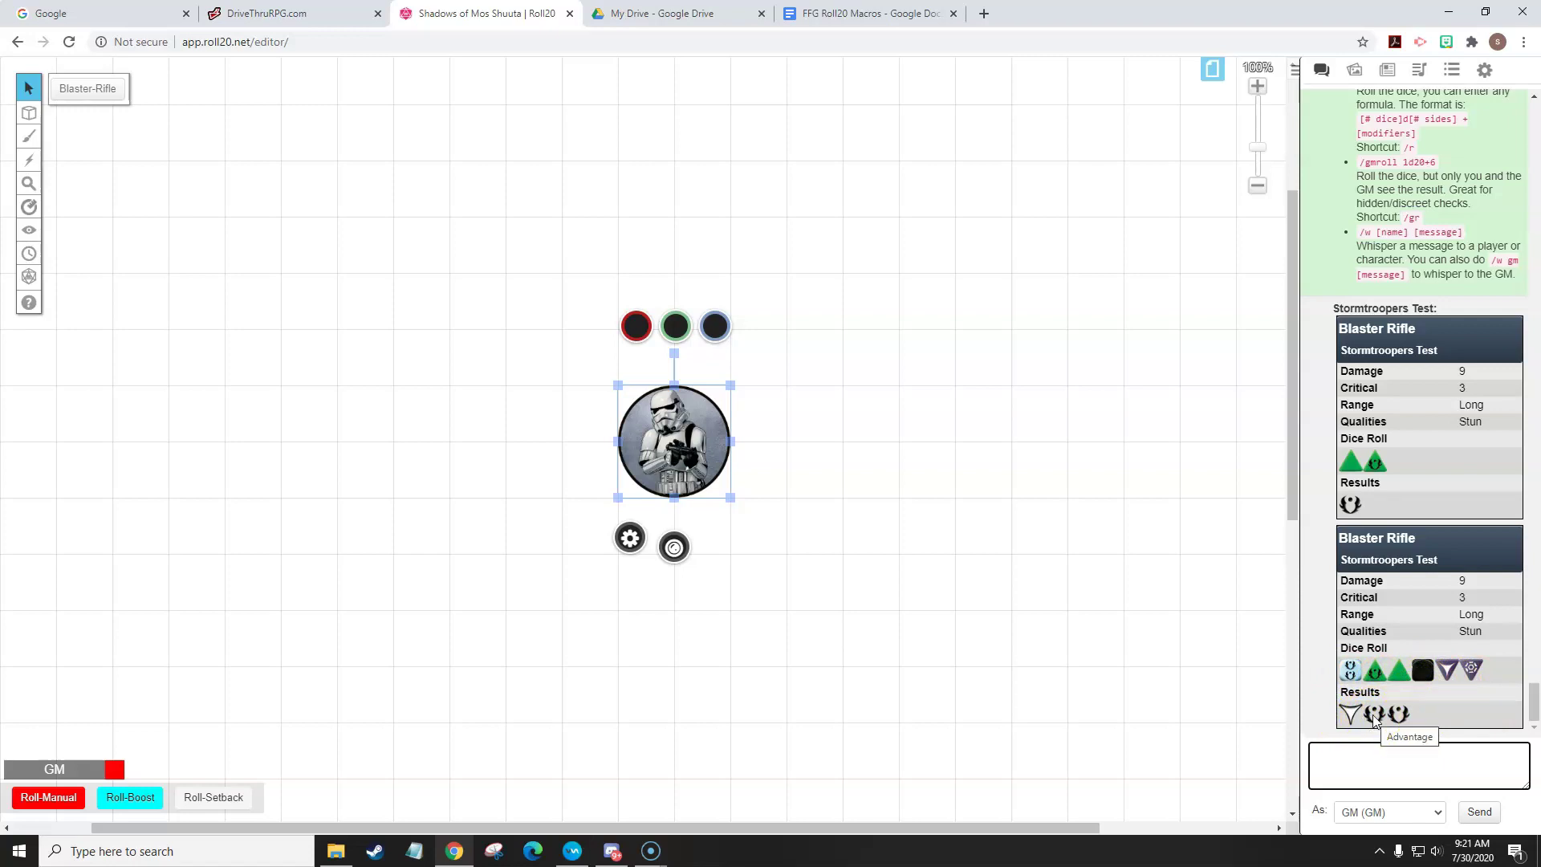
left_click(1371, 753)
left_click(919, 510)
left_click_drag(626, 435, 725, 468)
left_click(748, 460)
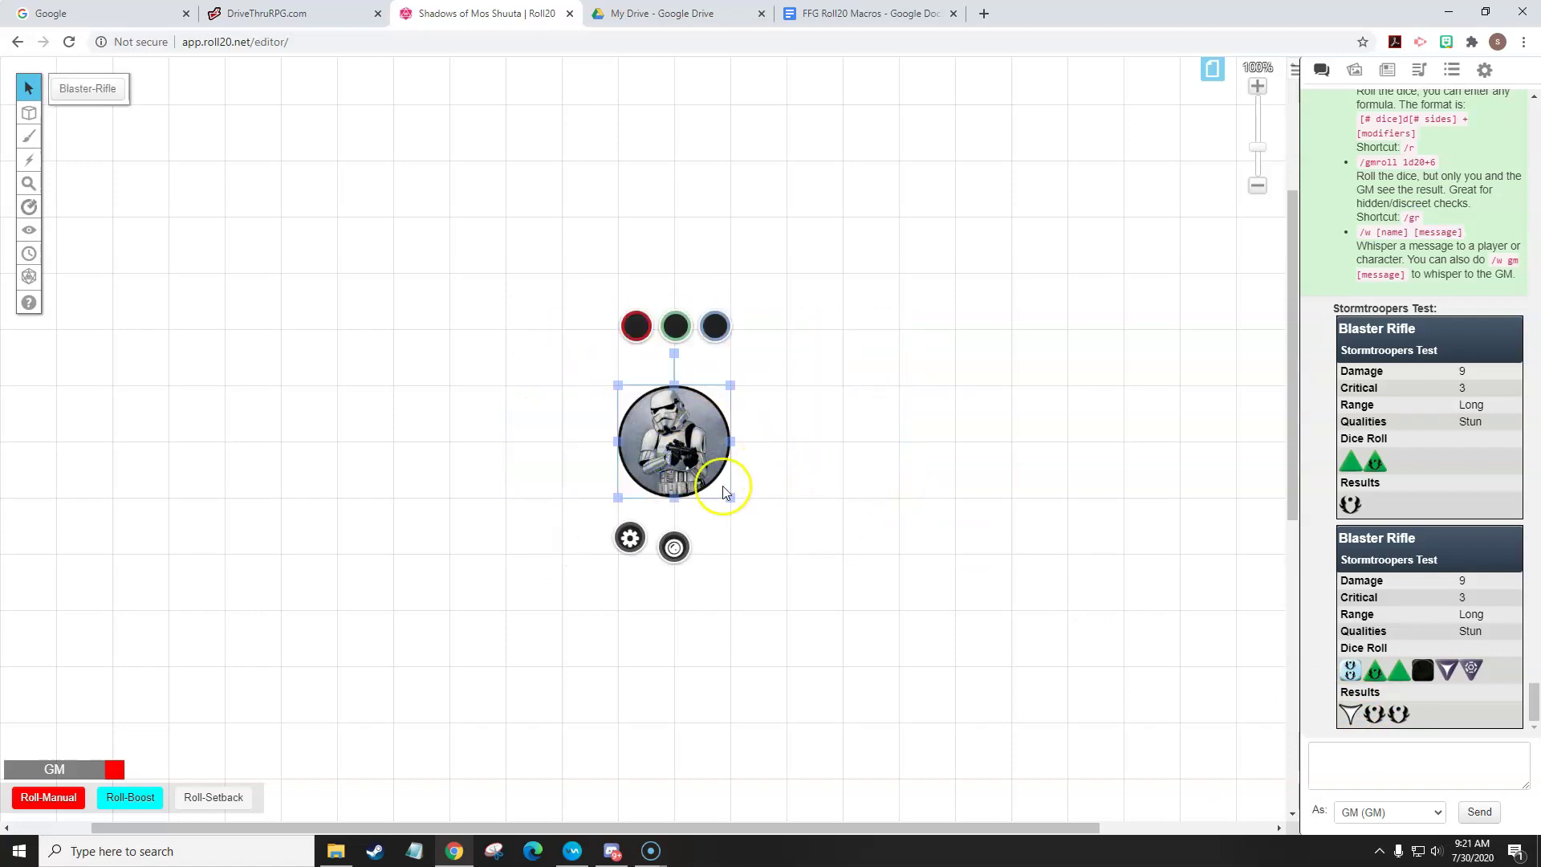